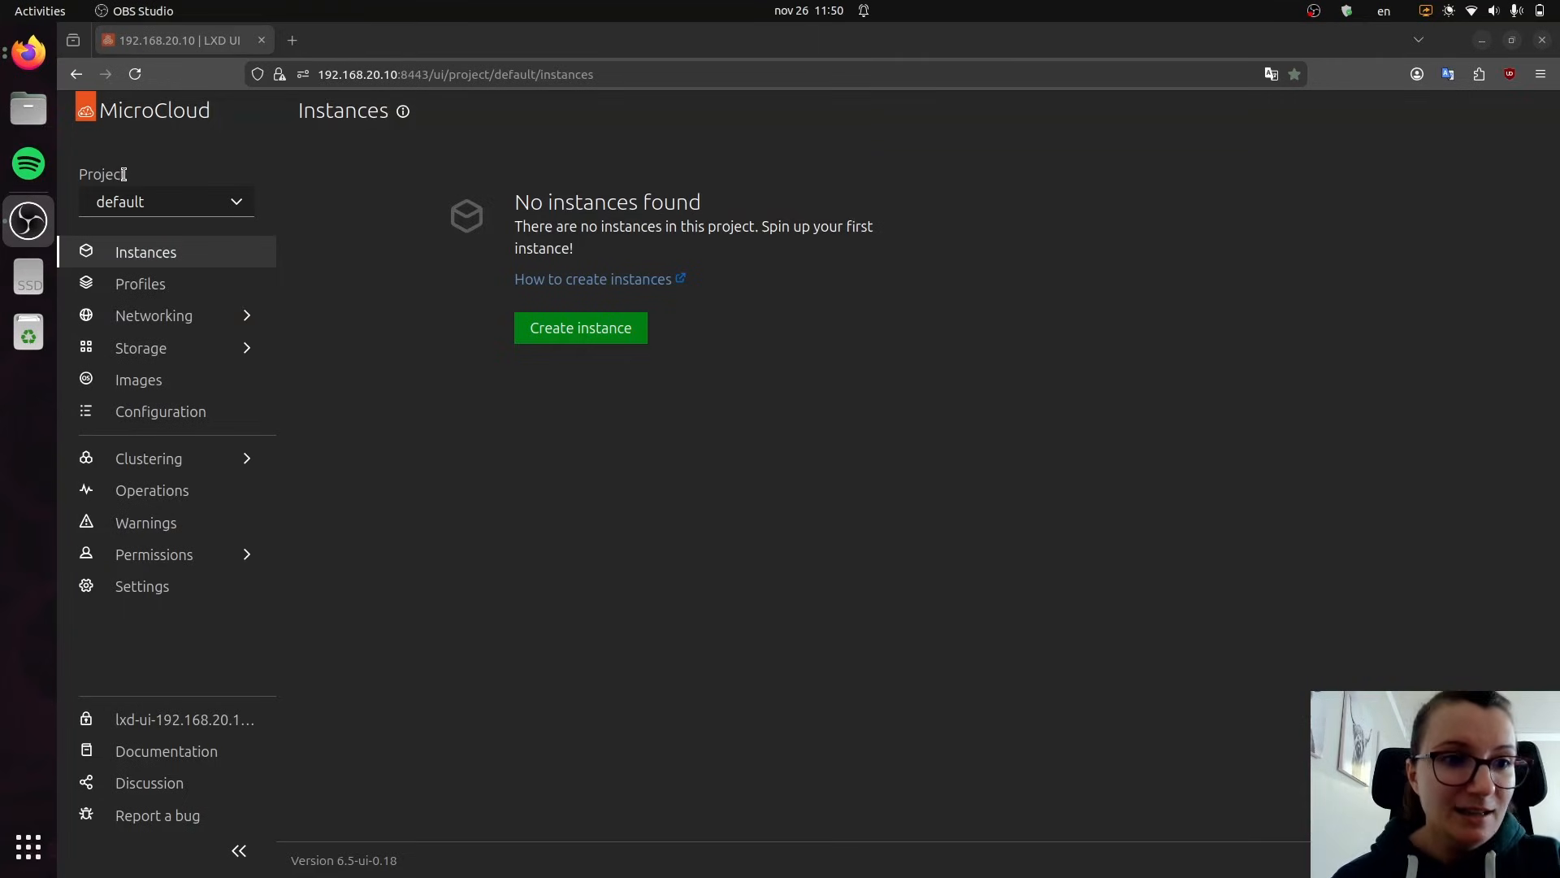
Step: Create a project named NewProject, checking its resource limits and keeping the default settings
{"action": "left_click", "coordinate": [122, 175]}
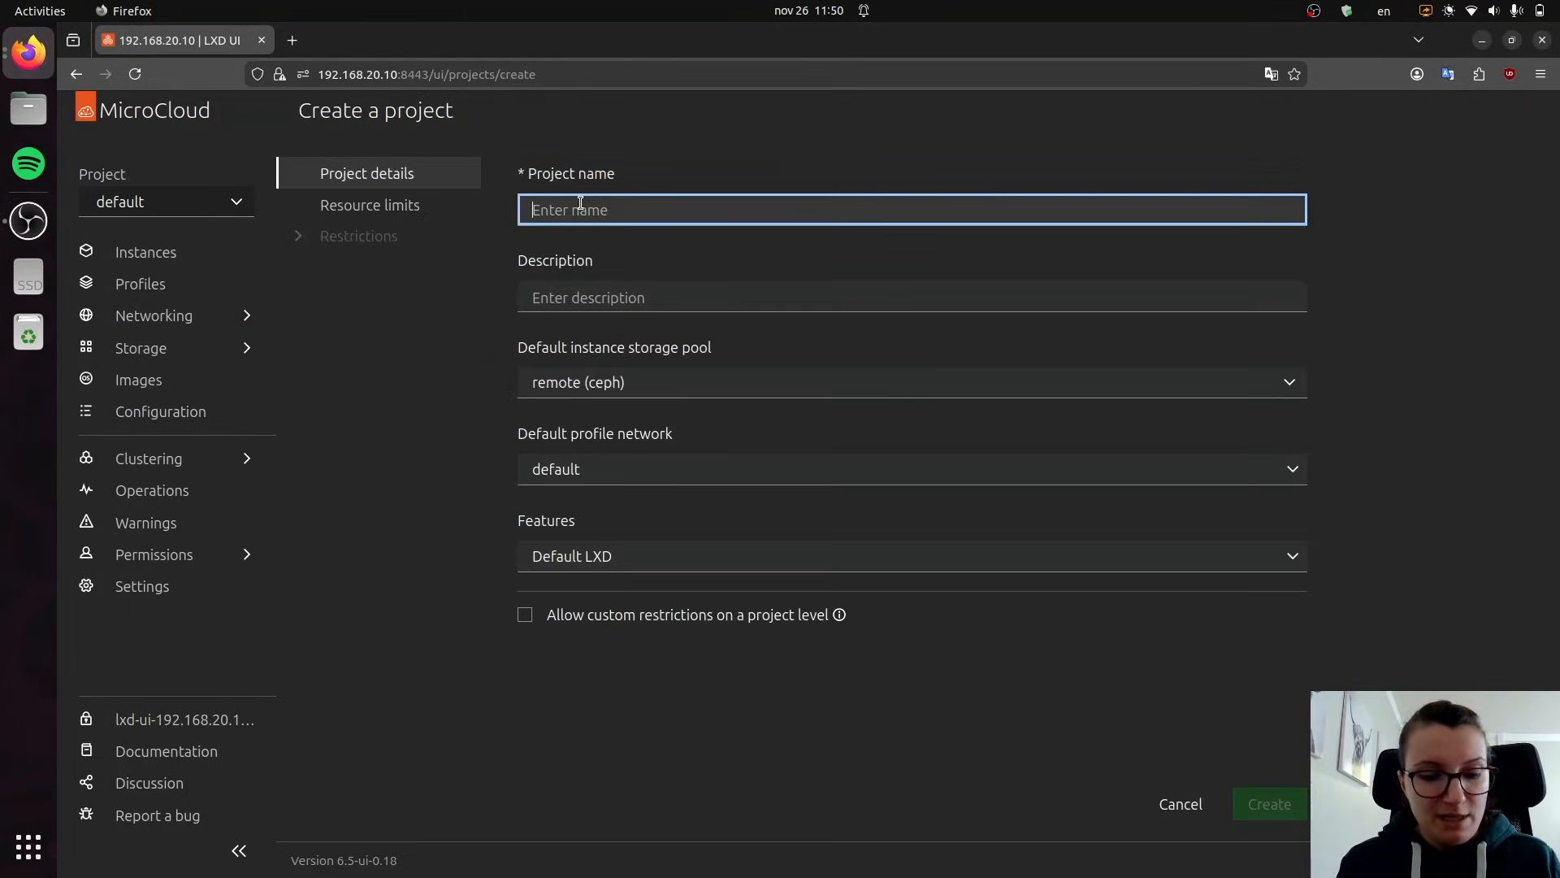
{"action": "type", "text": "NewPro"}
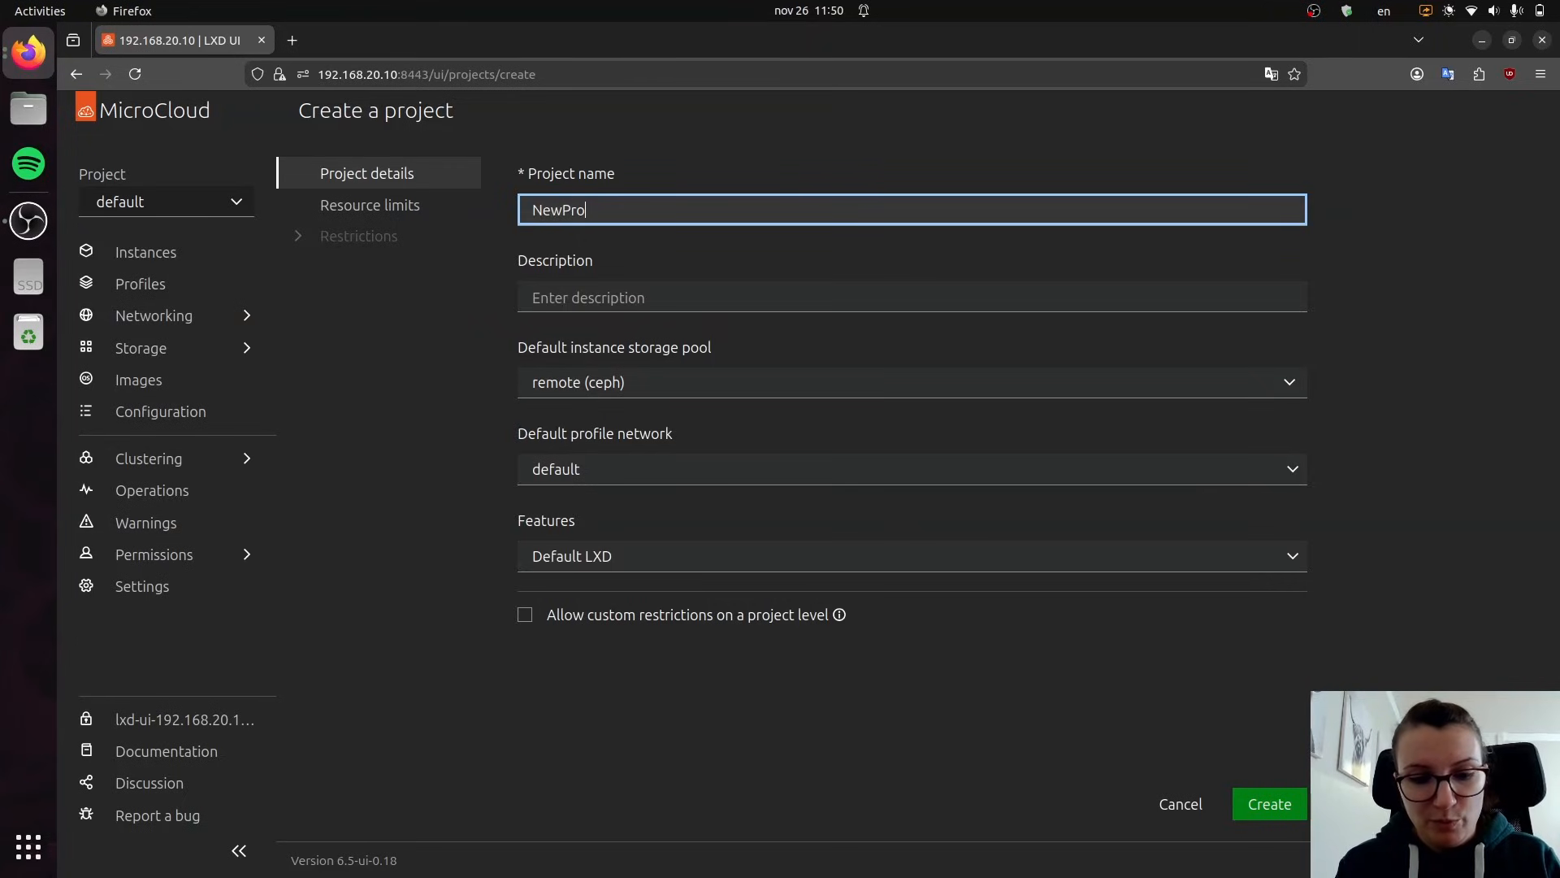
{"action": "type", "text": "ject"}
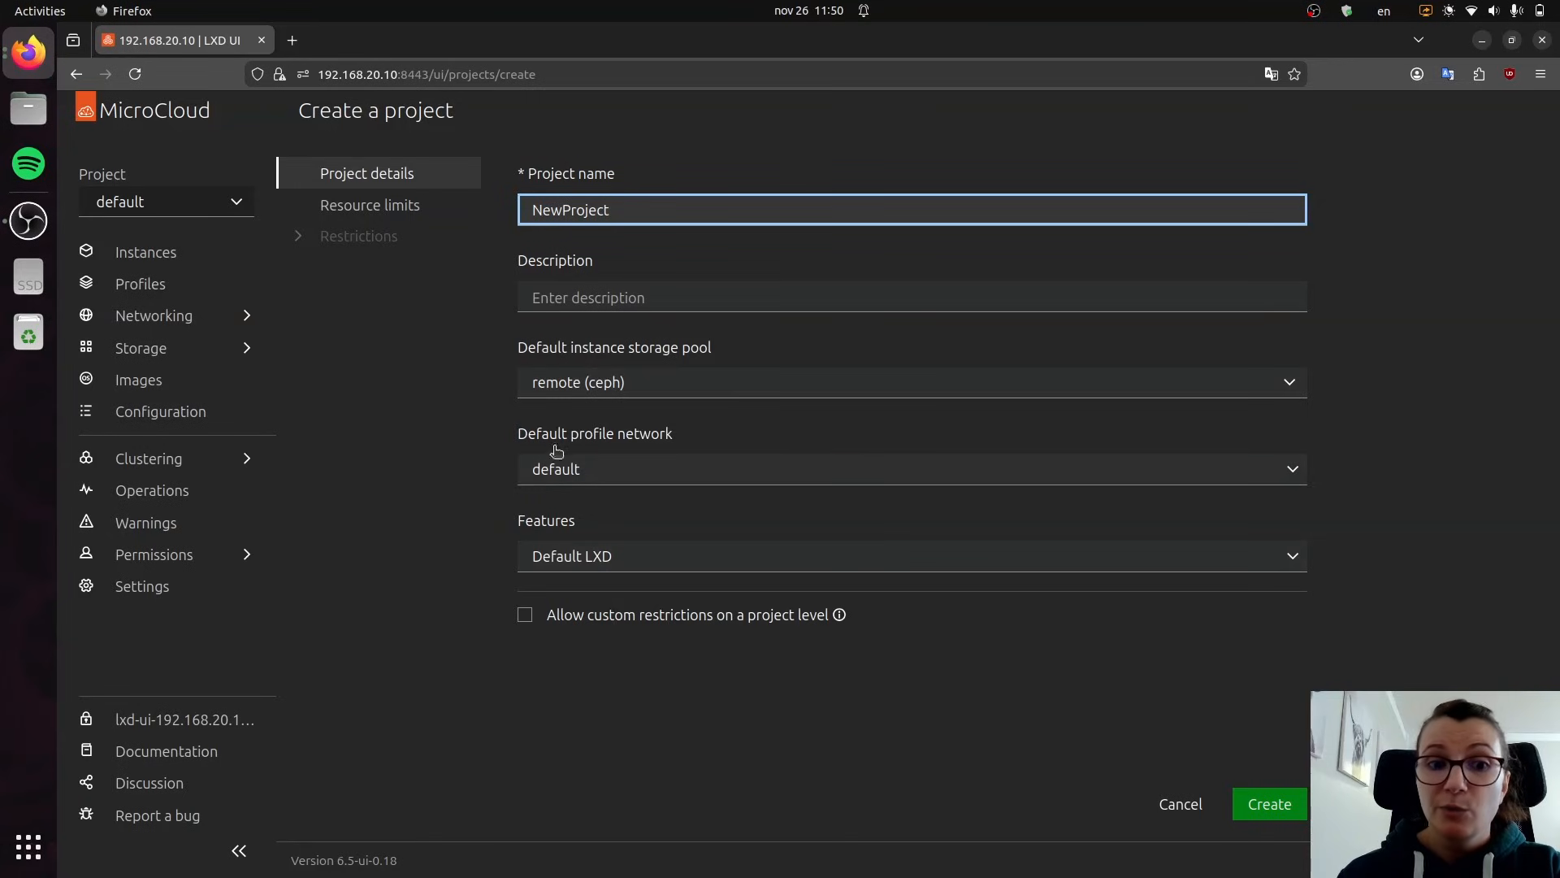
{"action": "left_click", "coordinate": [365, 215]}
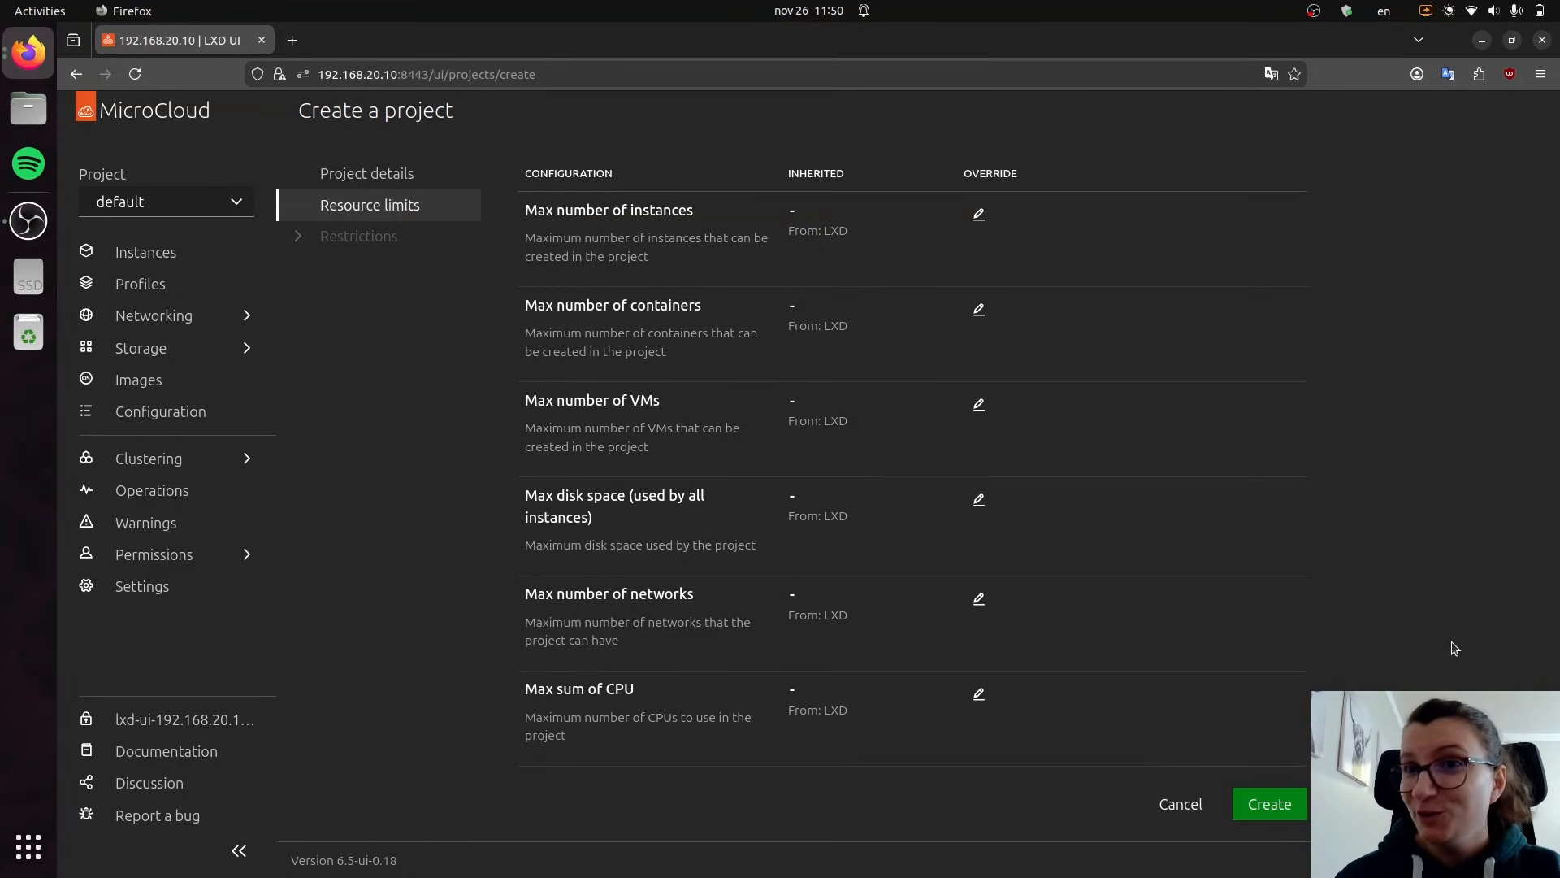
{"action": "left_click", "coordinate": [1277, 810]}
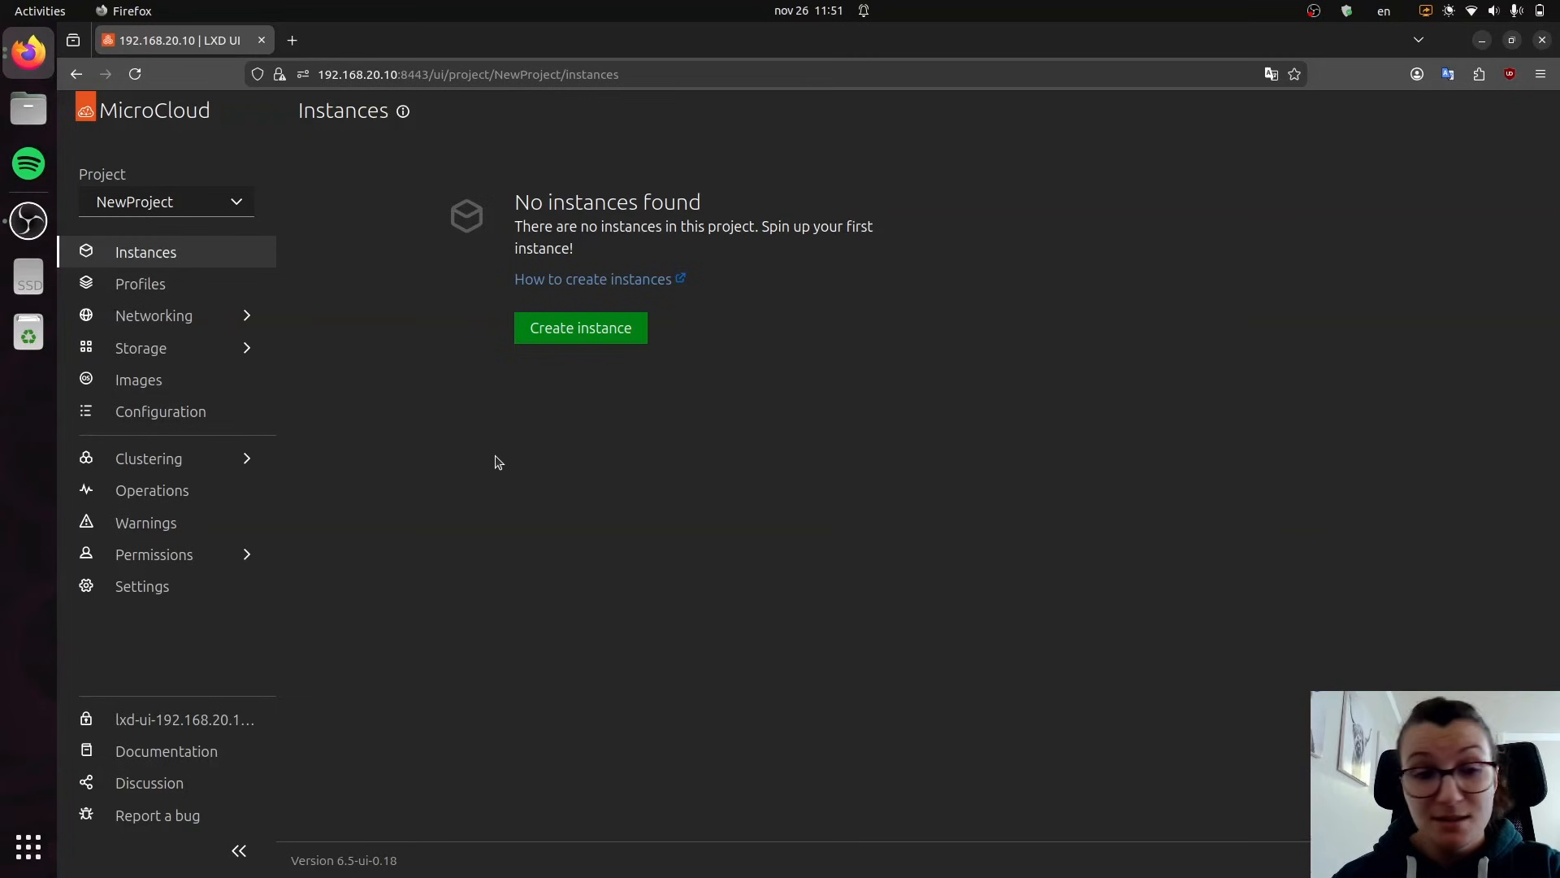
Step: Begin a new instance in NewProject and choose the Ubuntu 24.04 LTS noble image with the default alias as its base
{"action": "left_click", "coordinate": [558, 336]}
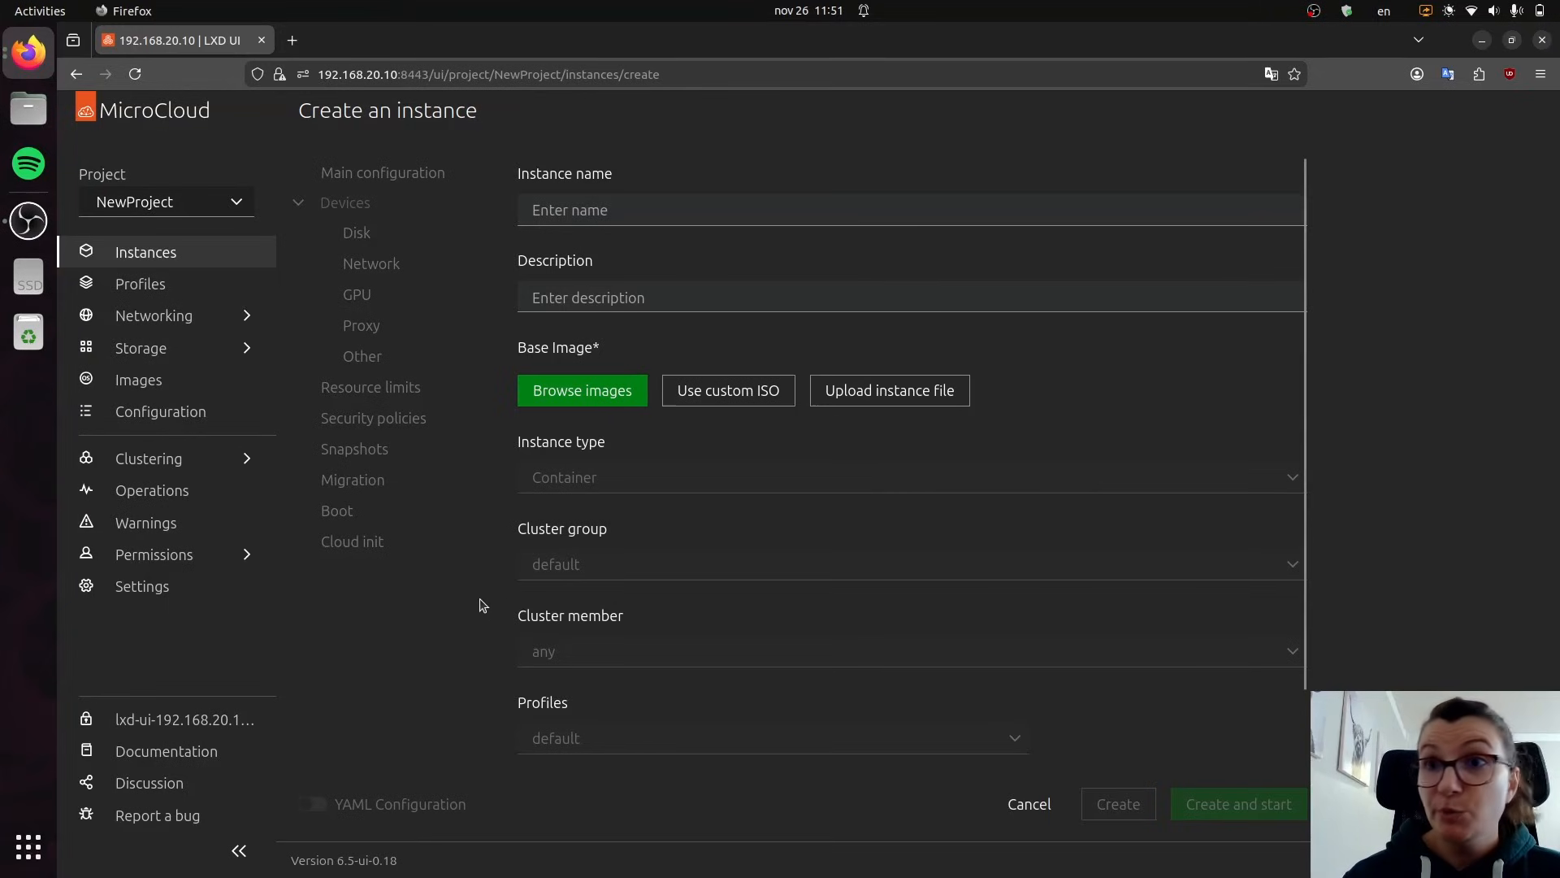
{"action": "left_click", "coordinate": [572, 391]}
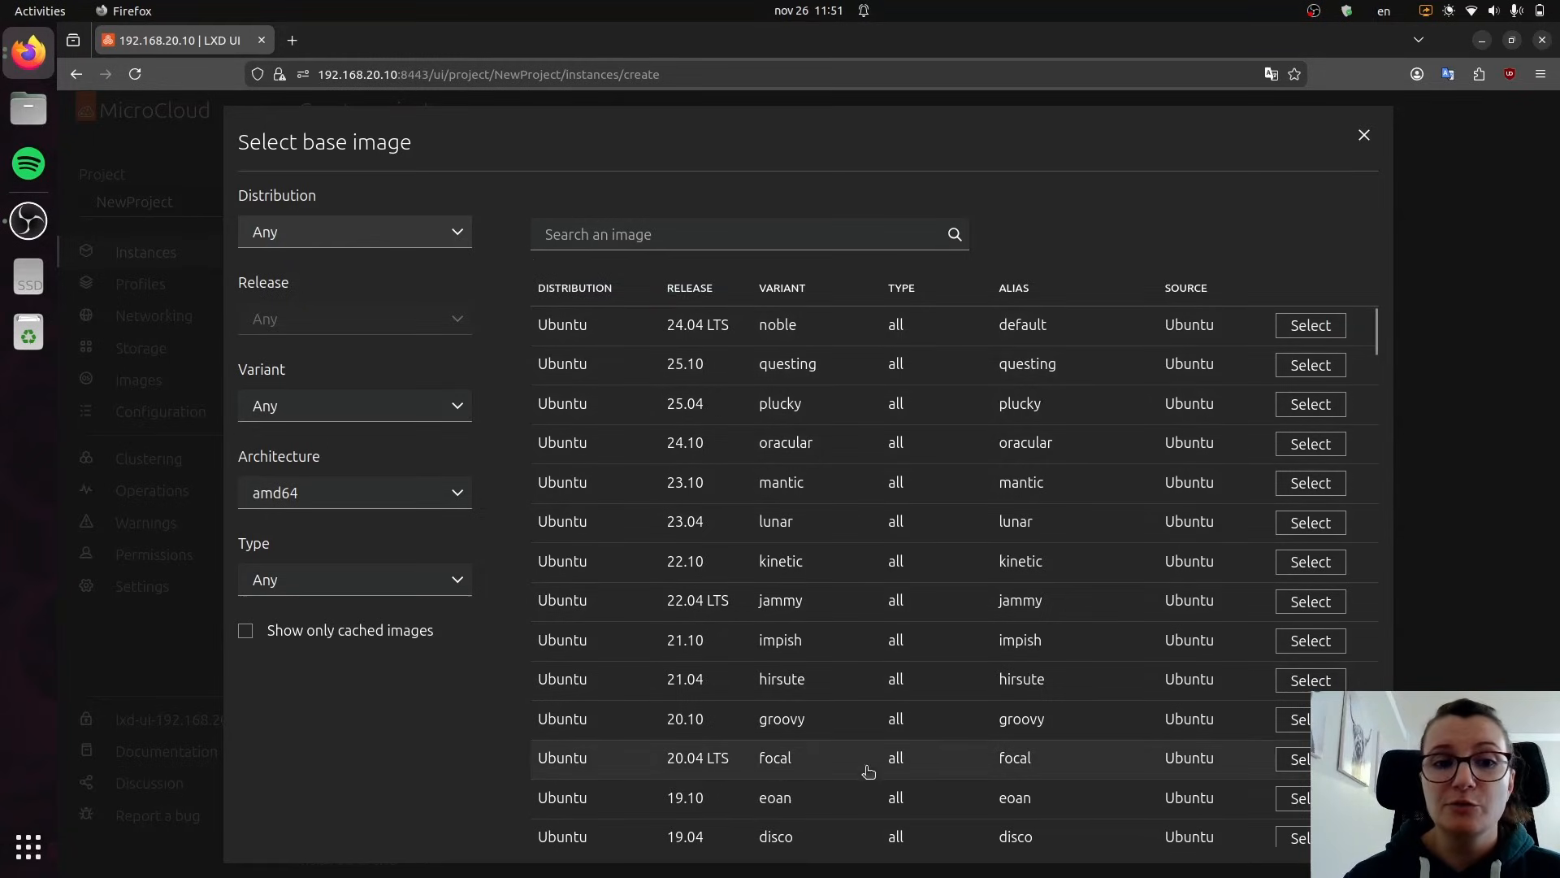
{"action": "scroll", "coordinate": [981, 684], "scroll_direction": "down", "scroll_amount": 8}
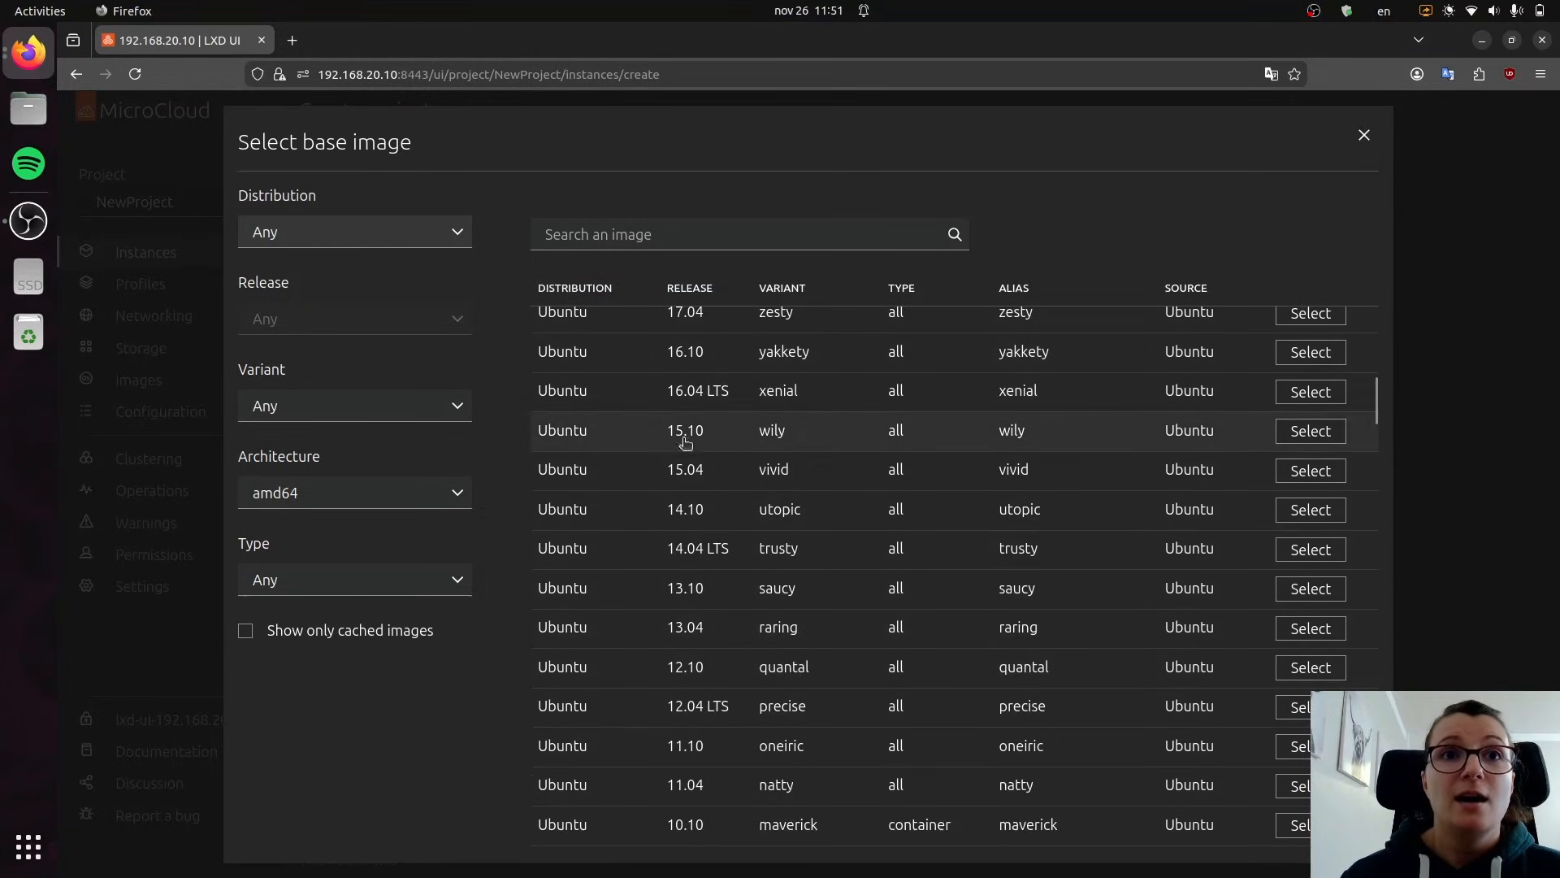
{"action": "scroll", "coordinate": [1080, 669], "scroll_direction": "down", "scroll_amount": 10}
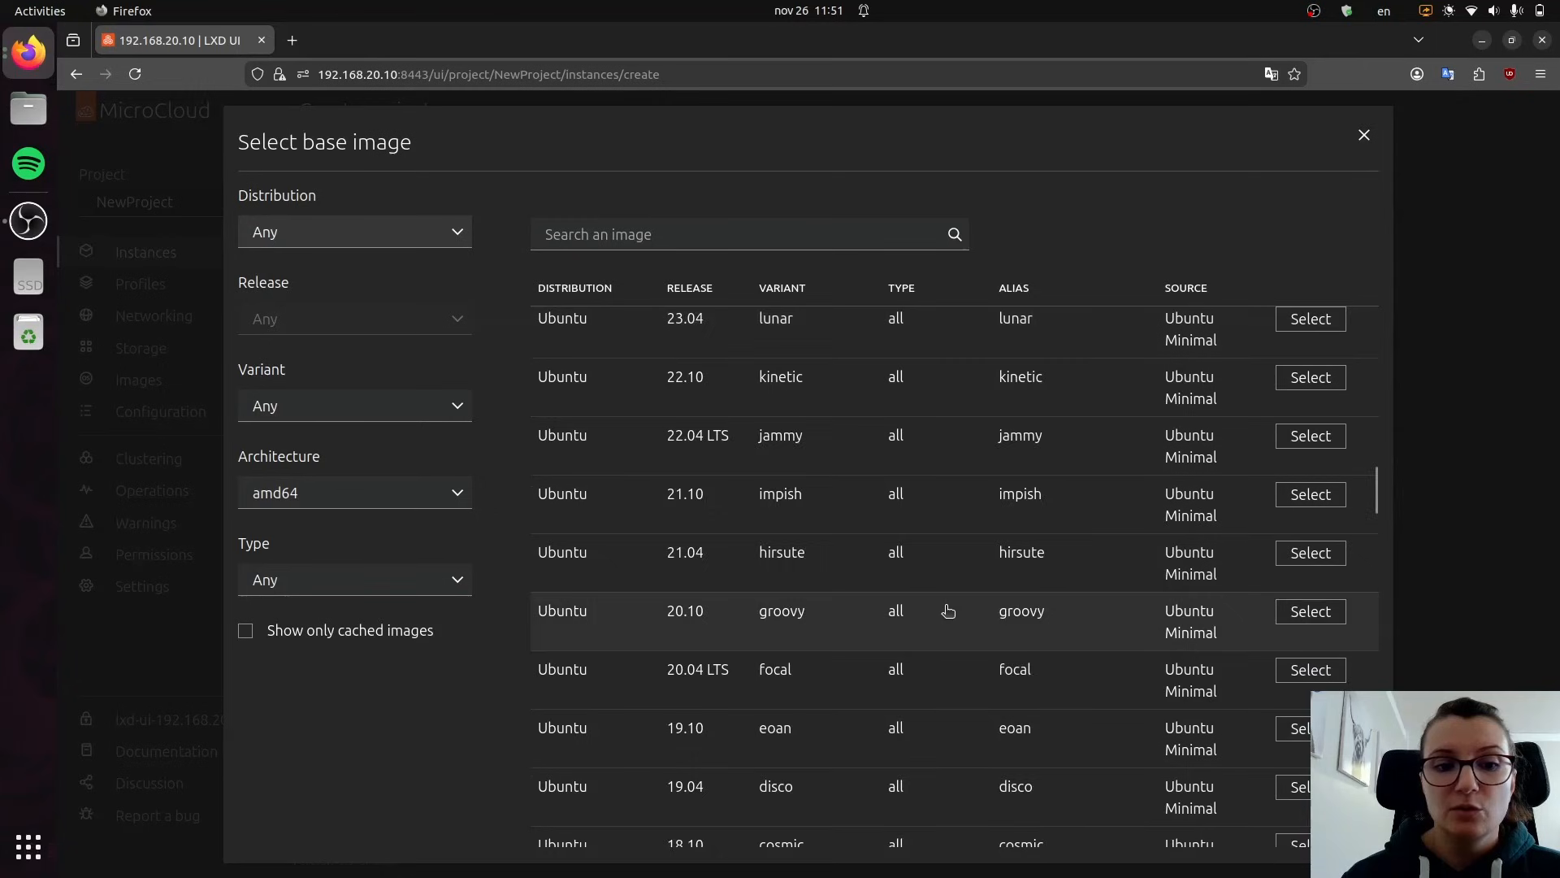
{"action": "scroll", "coordinate": [948, 611], "scroll_direction": "down", "scroll_amount": 10}
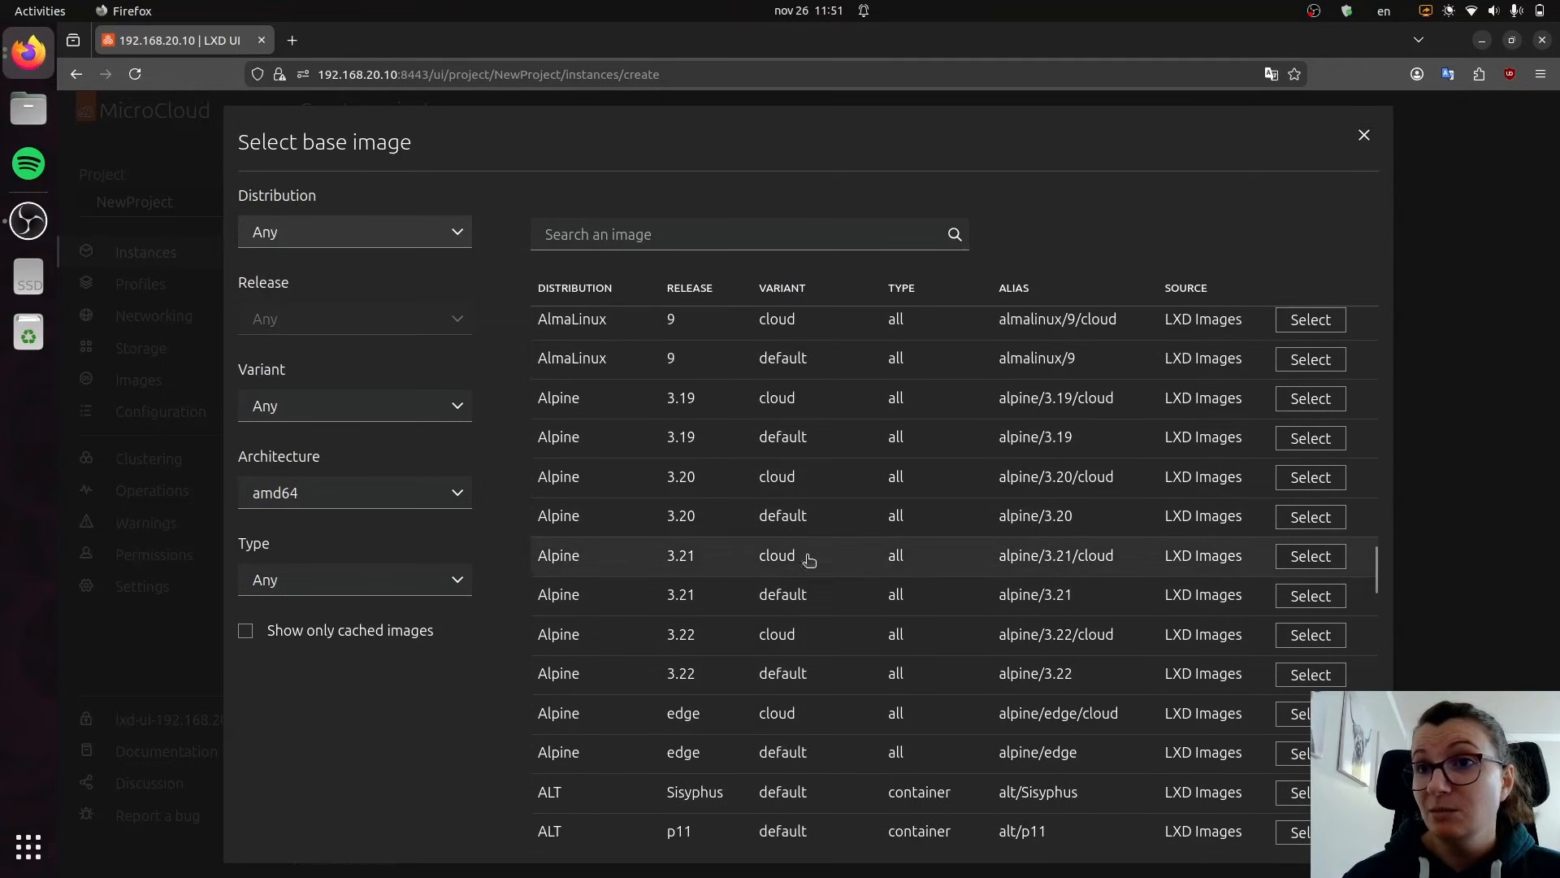
{"action": "scroll", "coordinate": [810, 559], "scroll_direction": "down", "scroll_amount": 10}
{"action": "scroll", "coordinate": [864, 561], "scroll_direction": "up", "scroll_amount": 8}
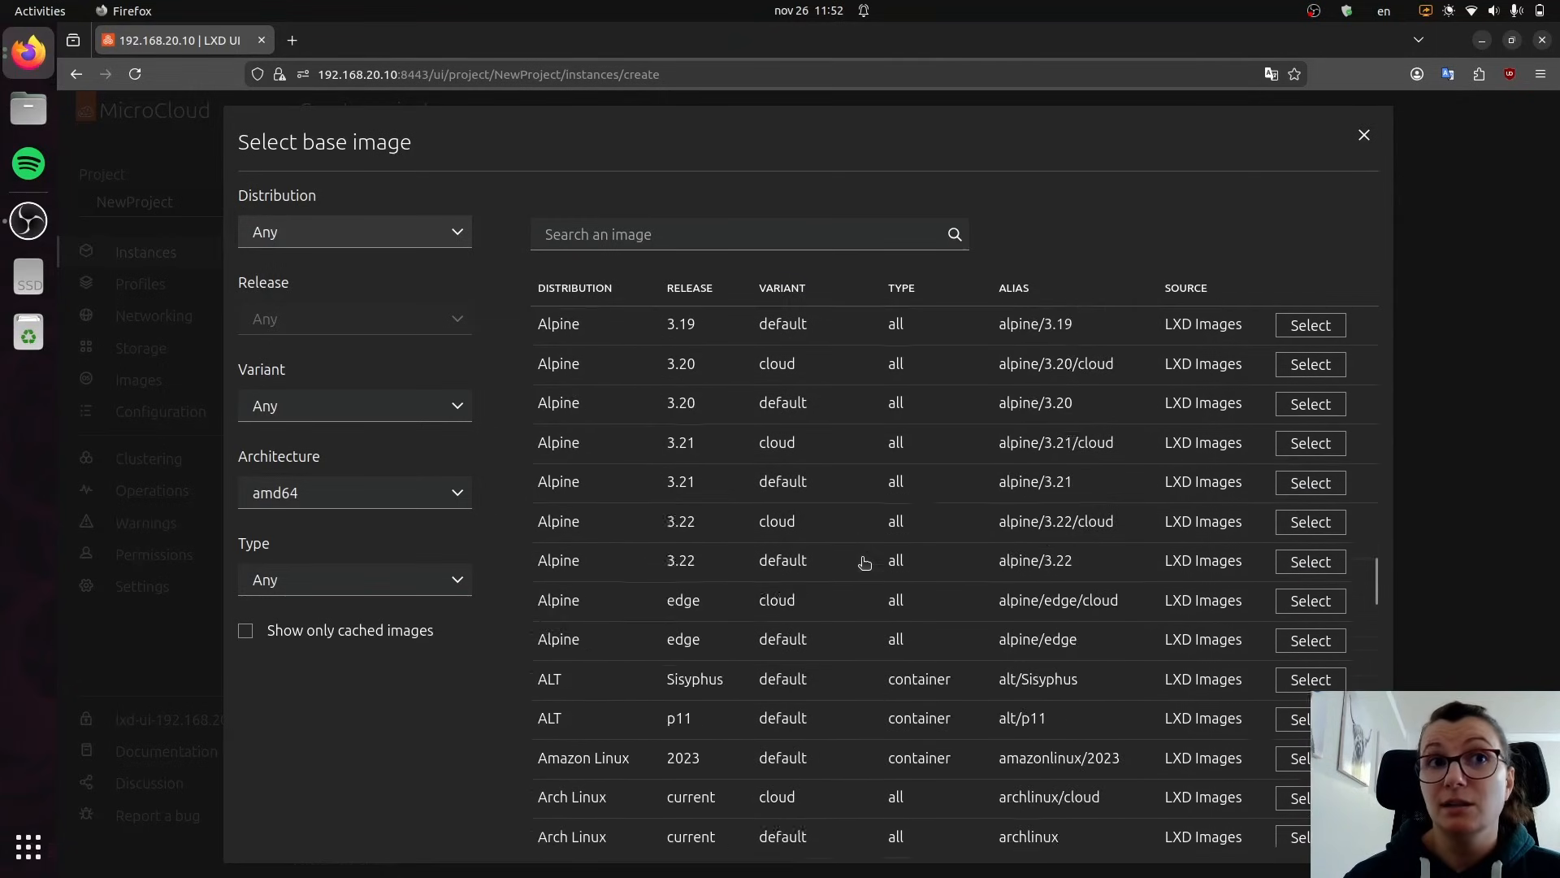
{"action": "scroll", "coordinate": [863, 561], "scroll_direction": "up", "scroll_amount": 15}
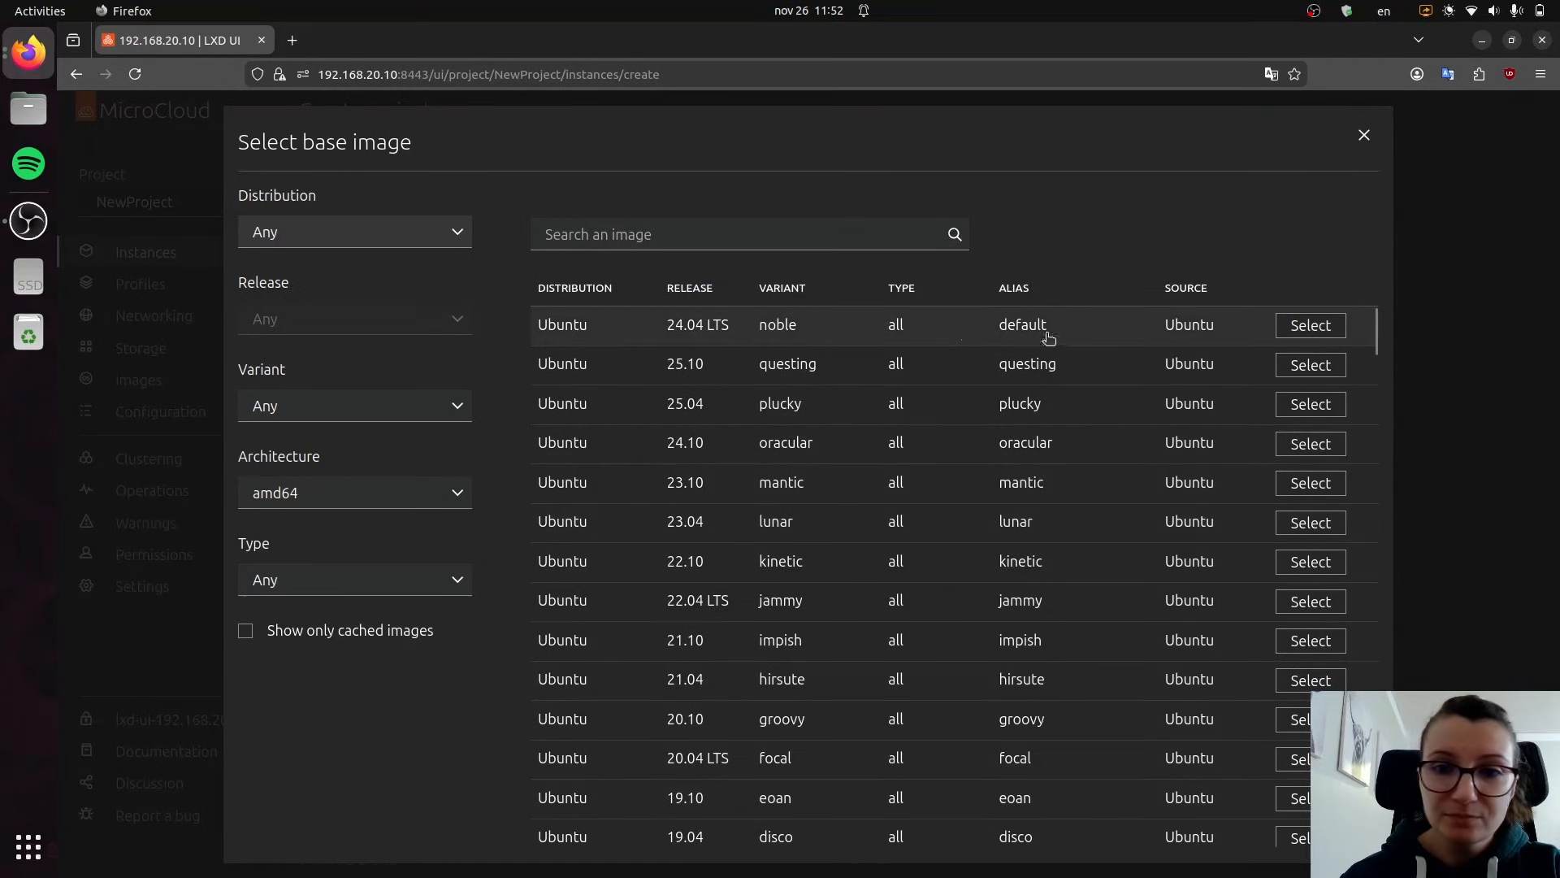
{"action": "left_click", "coordinate": [1315, 323]}
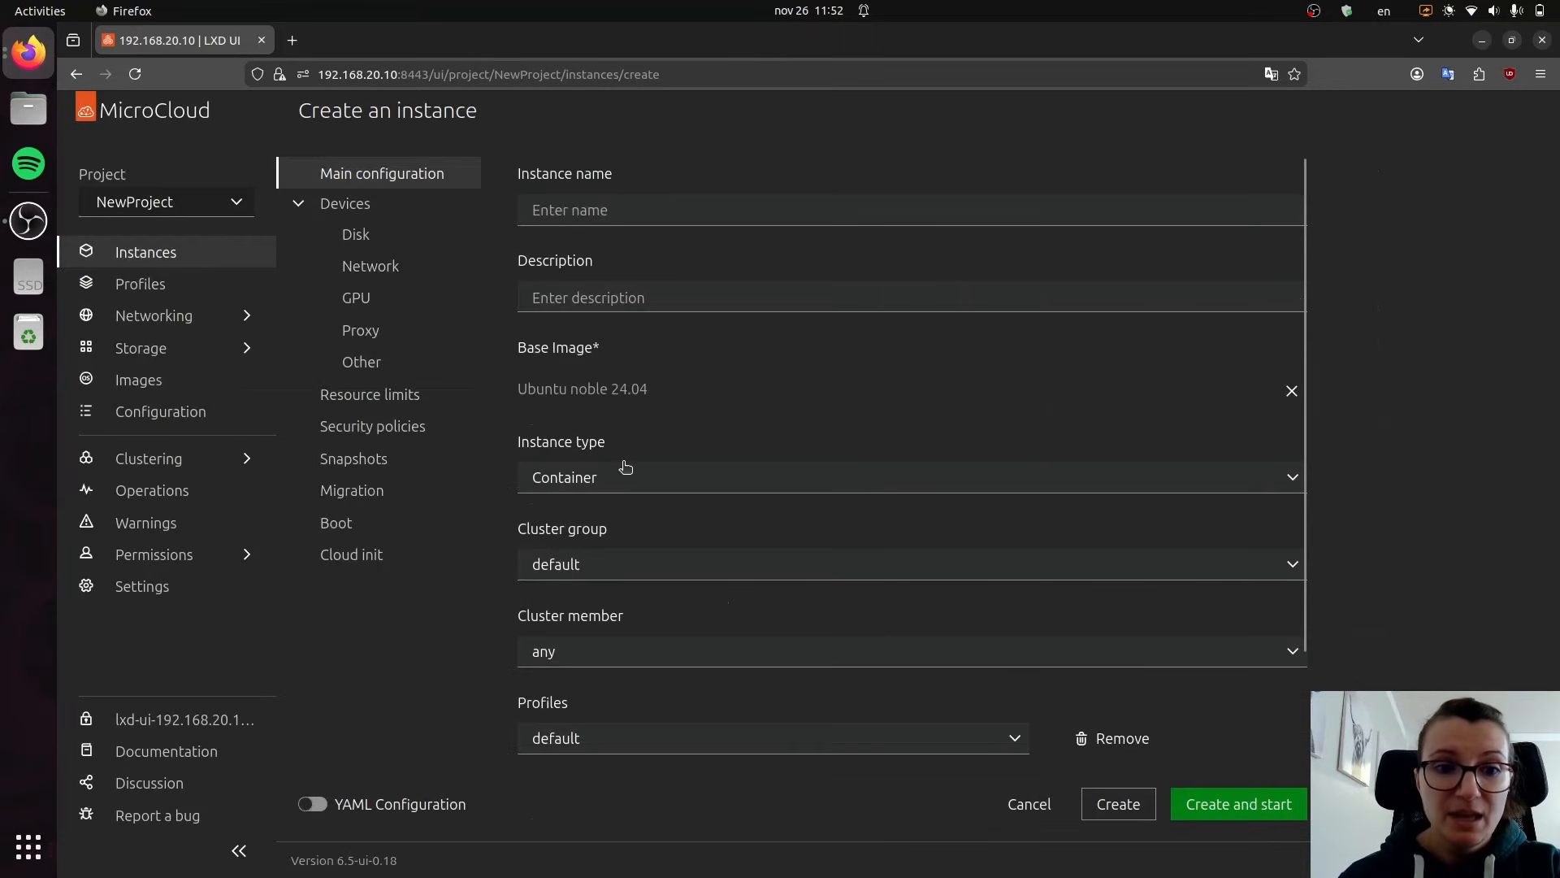
Step: Create and start the instance as a Container, with the cluster member set to any
{"action": "scroll", "coordinate": [773, 363], "scroll_direction": "down", "scroll_amount": 3}
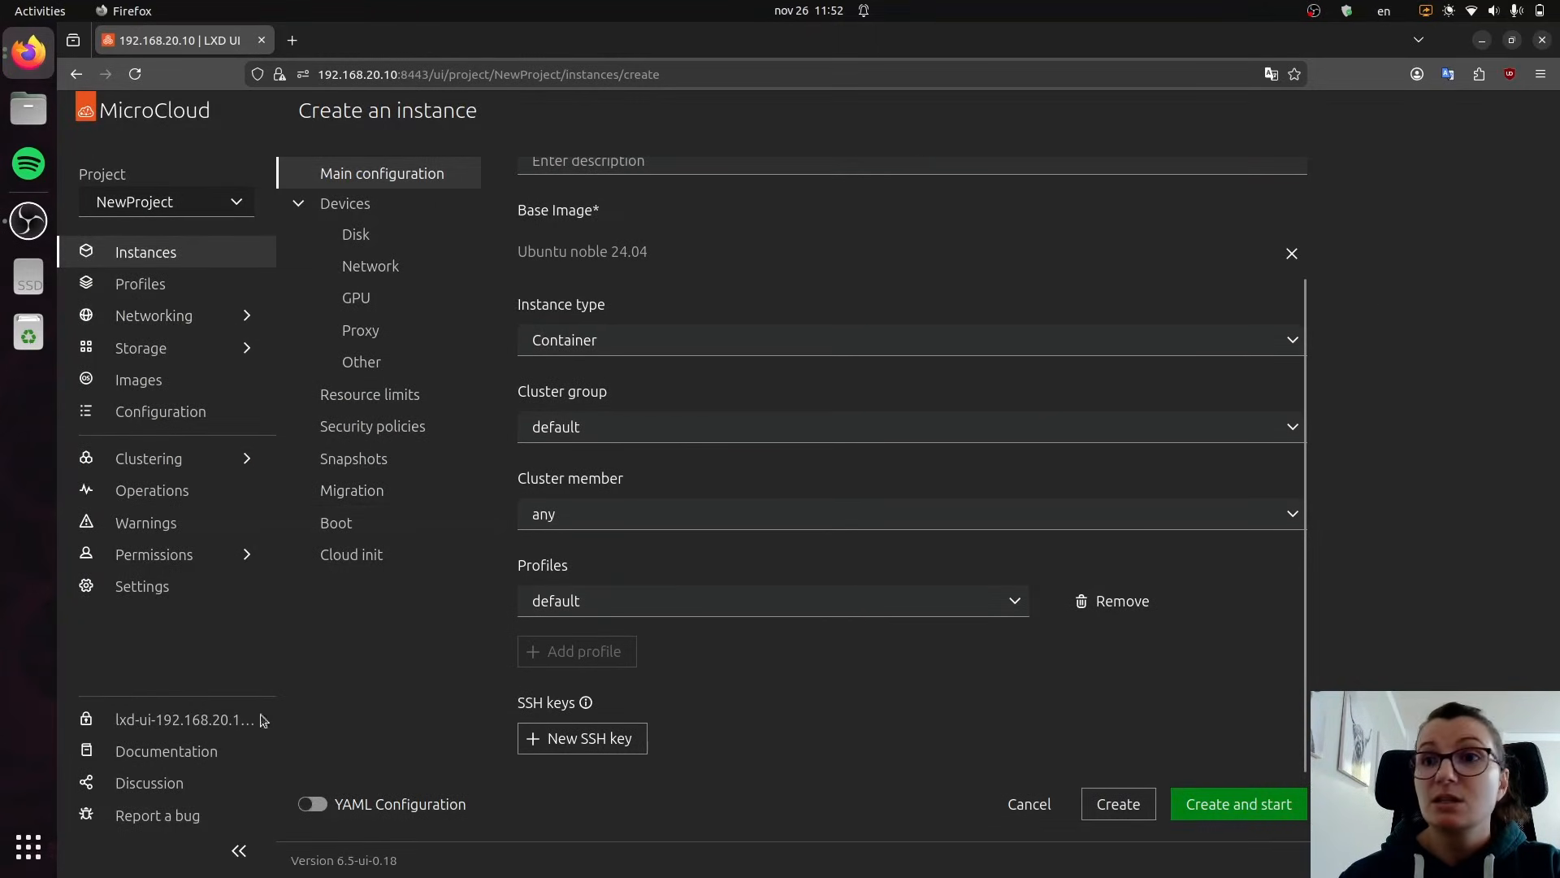
{"action": "left_click", "coordinate": [567, 344]}
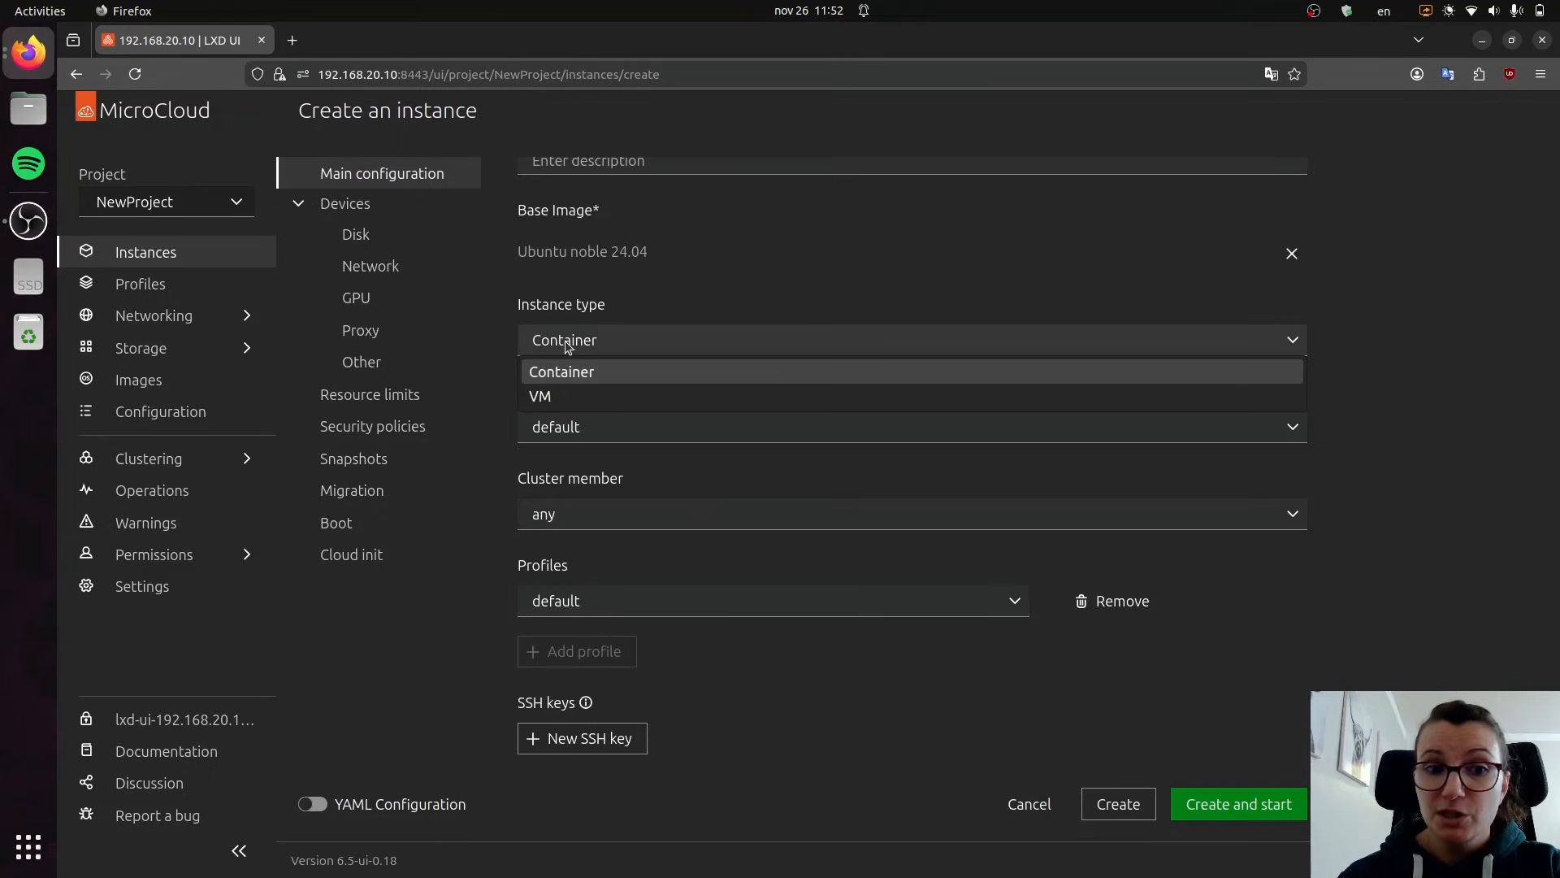
{"action": "left_click", "coordinate": [566, 344]}
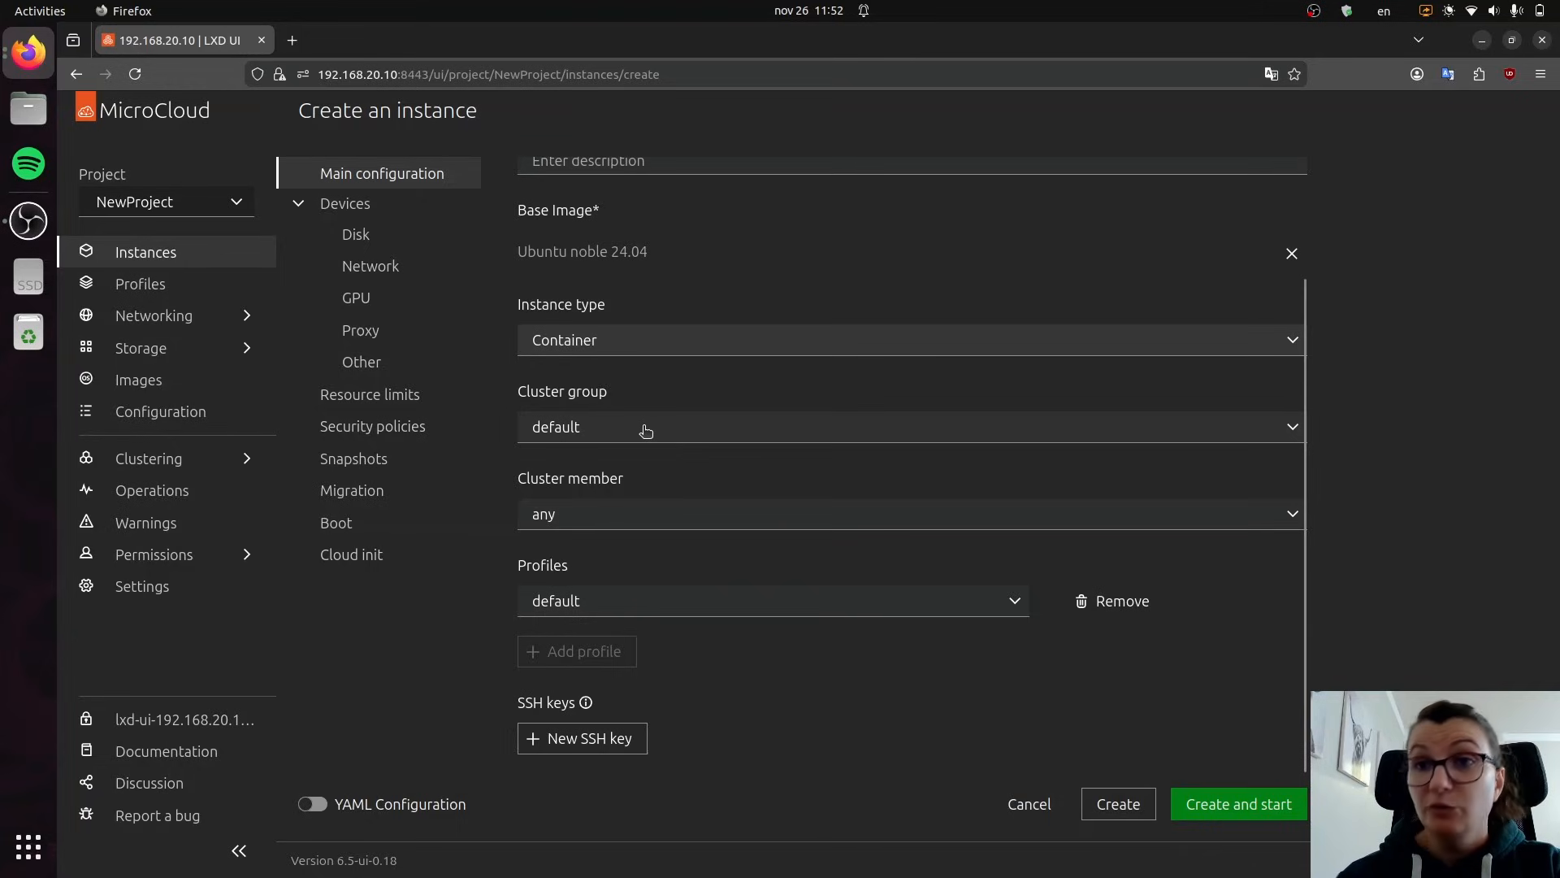
{"action": "left_click", "coordinate": [594, 509]}
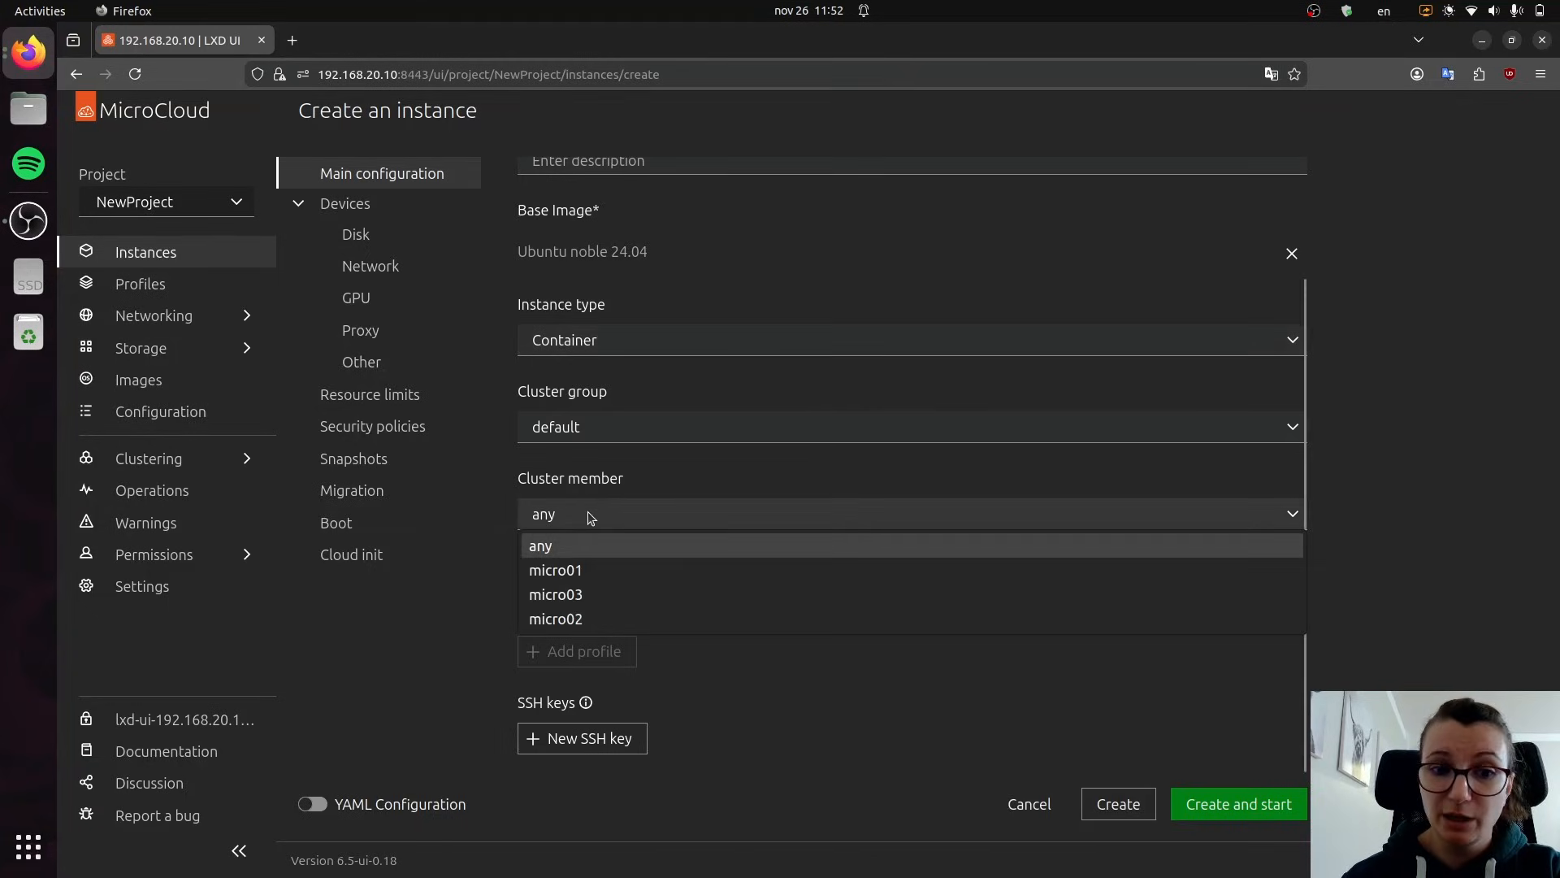
{"action": "left_click", "coordinate": [557, 550]}
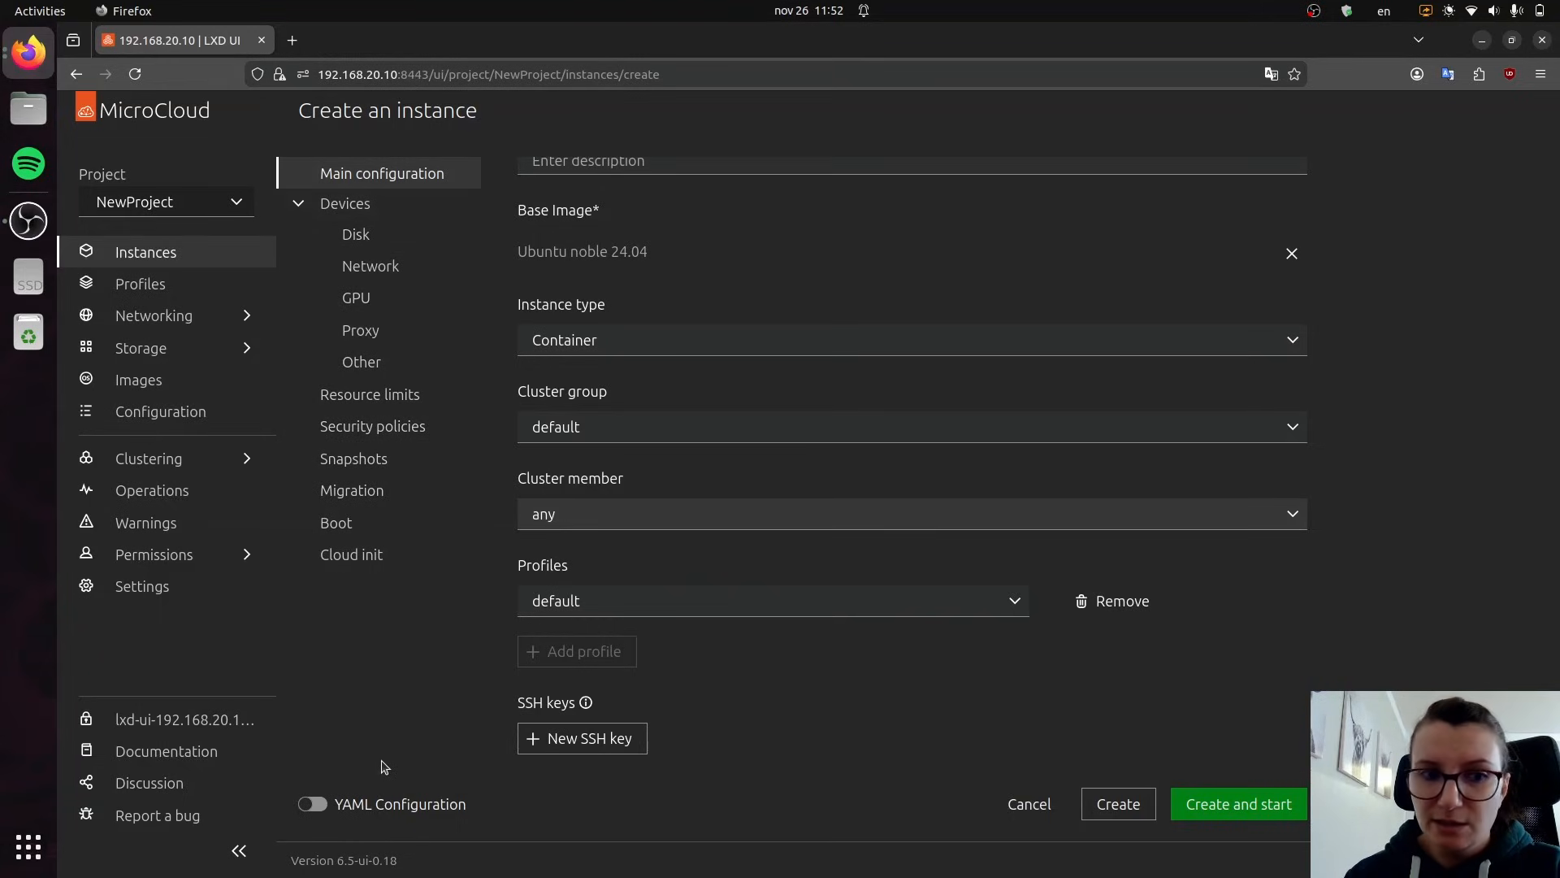
{"action": "left_click", "coordinate": [1278, 808]}
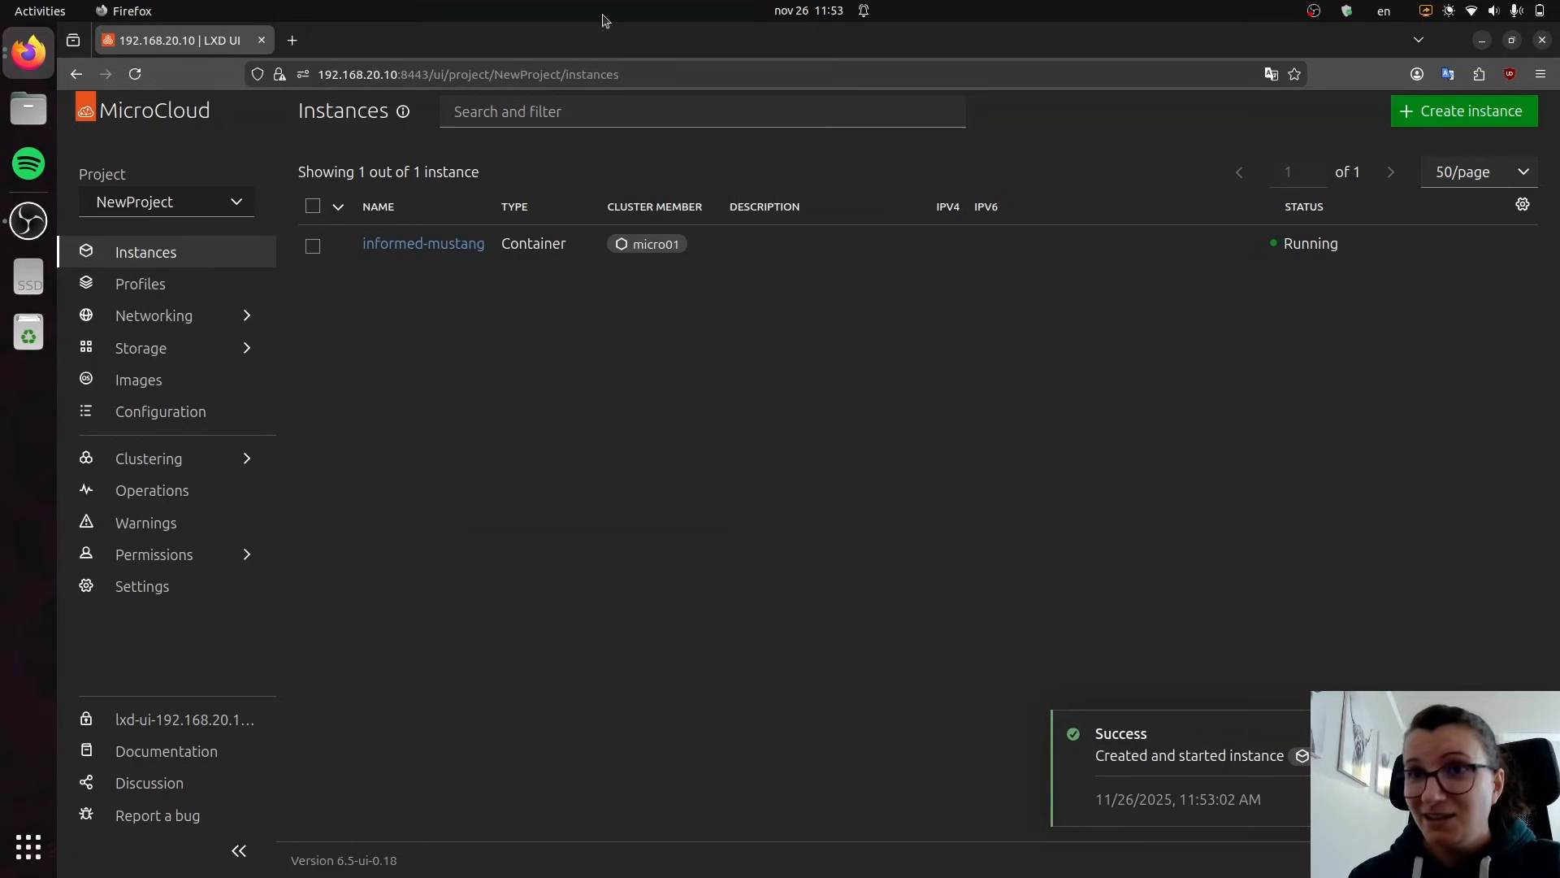
Step: Open the new container instance and review its general details, usage, networks, devices and profiles
{"action": "left_click", "coordinate": [428, 246]}
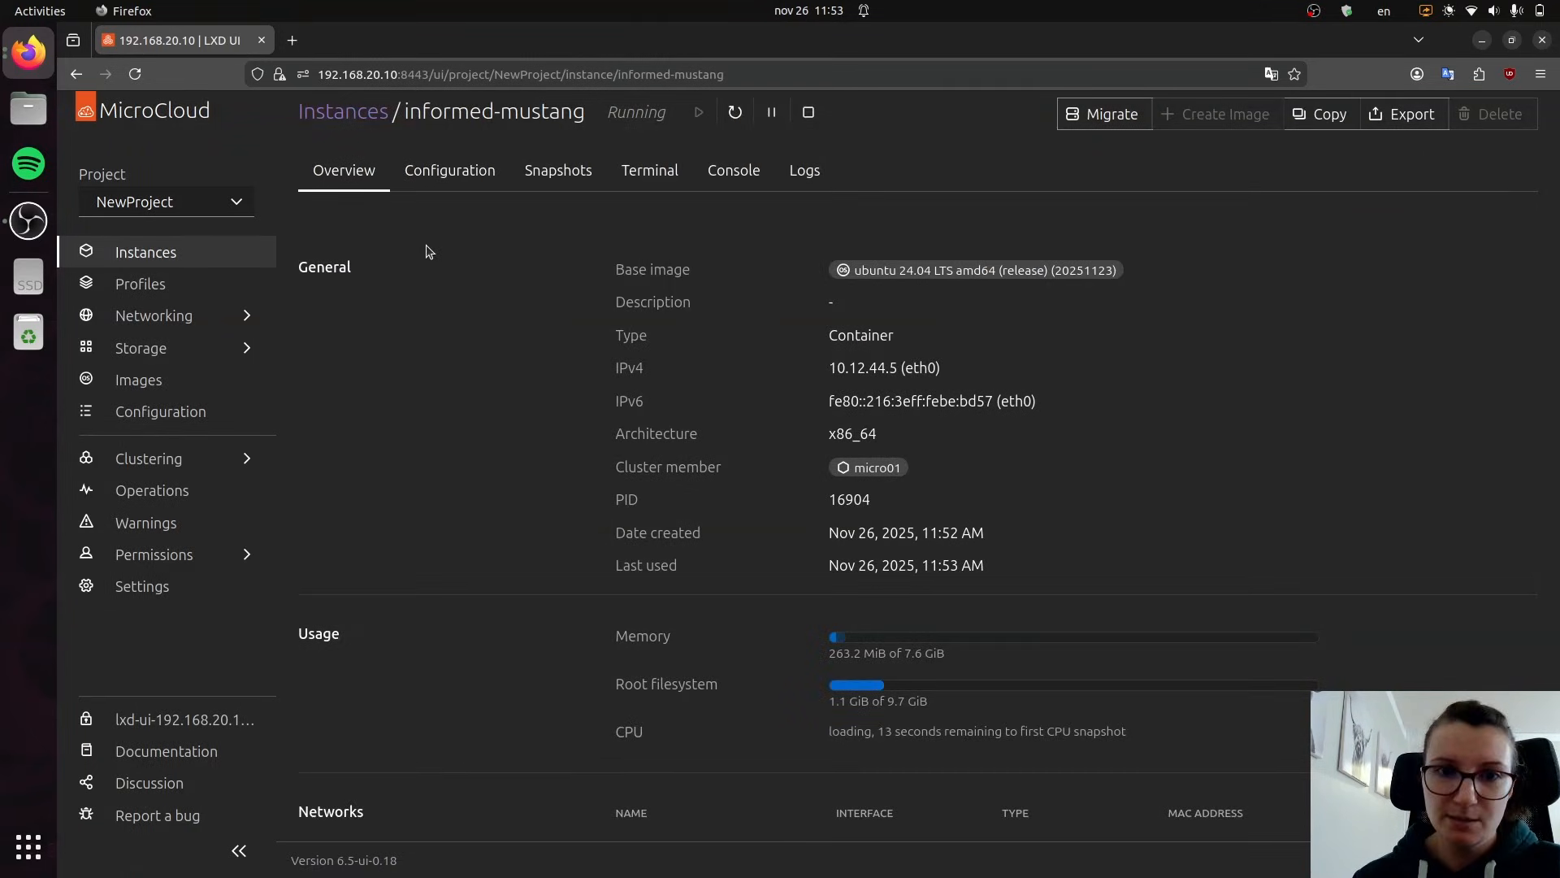
{"action": "scroll", "coordinate": [894, 223], "scroll_direction": "down", "scroll_amount": 3}
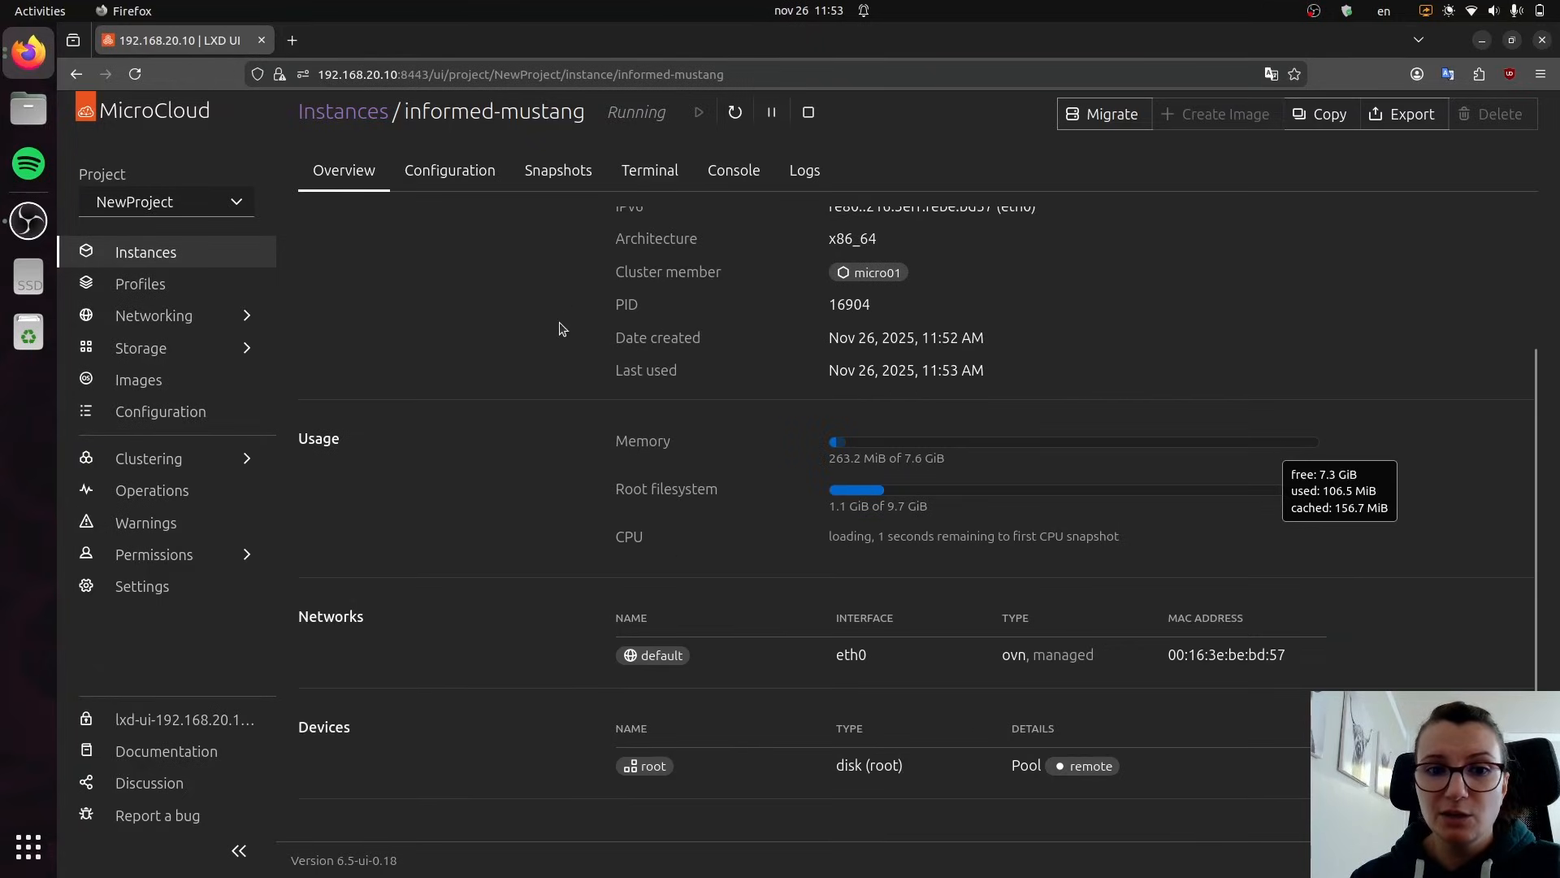
{"action": "scroll", "coordinate": [545, 365], "scroll_direction": "down", "scroll_amount": 2}
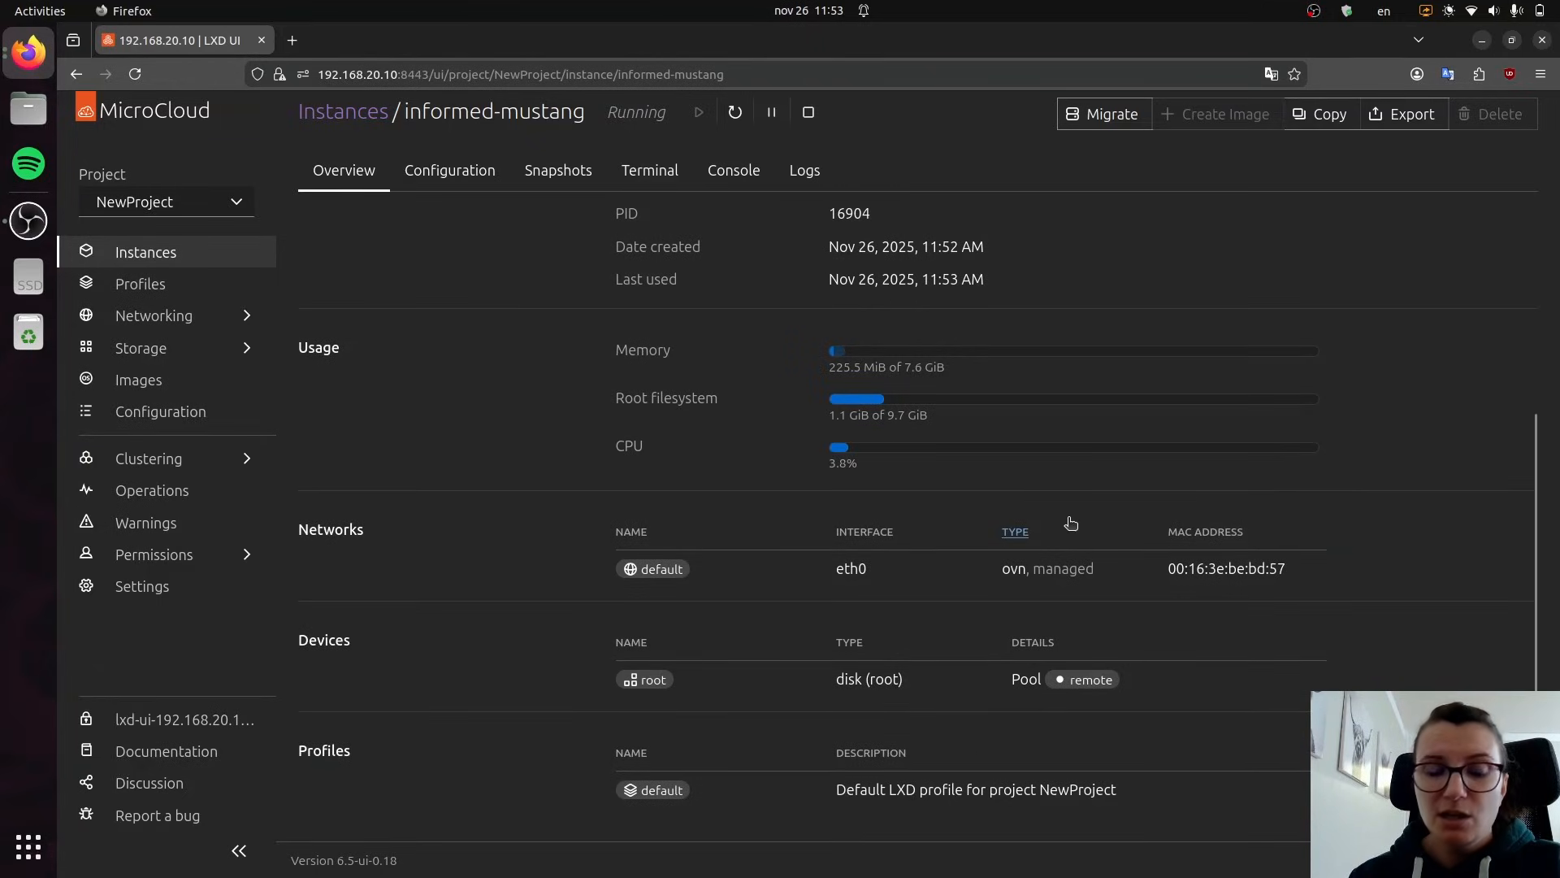
{"action": "scroll", "coordinate": [943, 378], "scroll_direction": "down", "scroll_amount": 1}
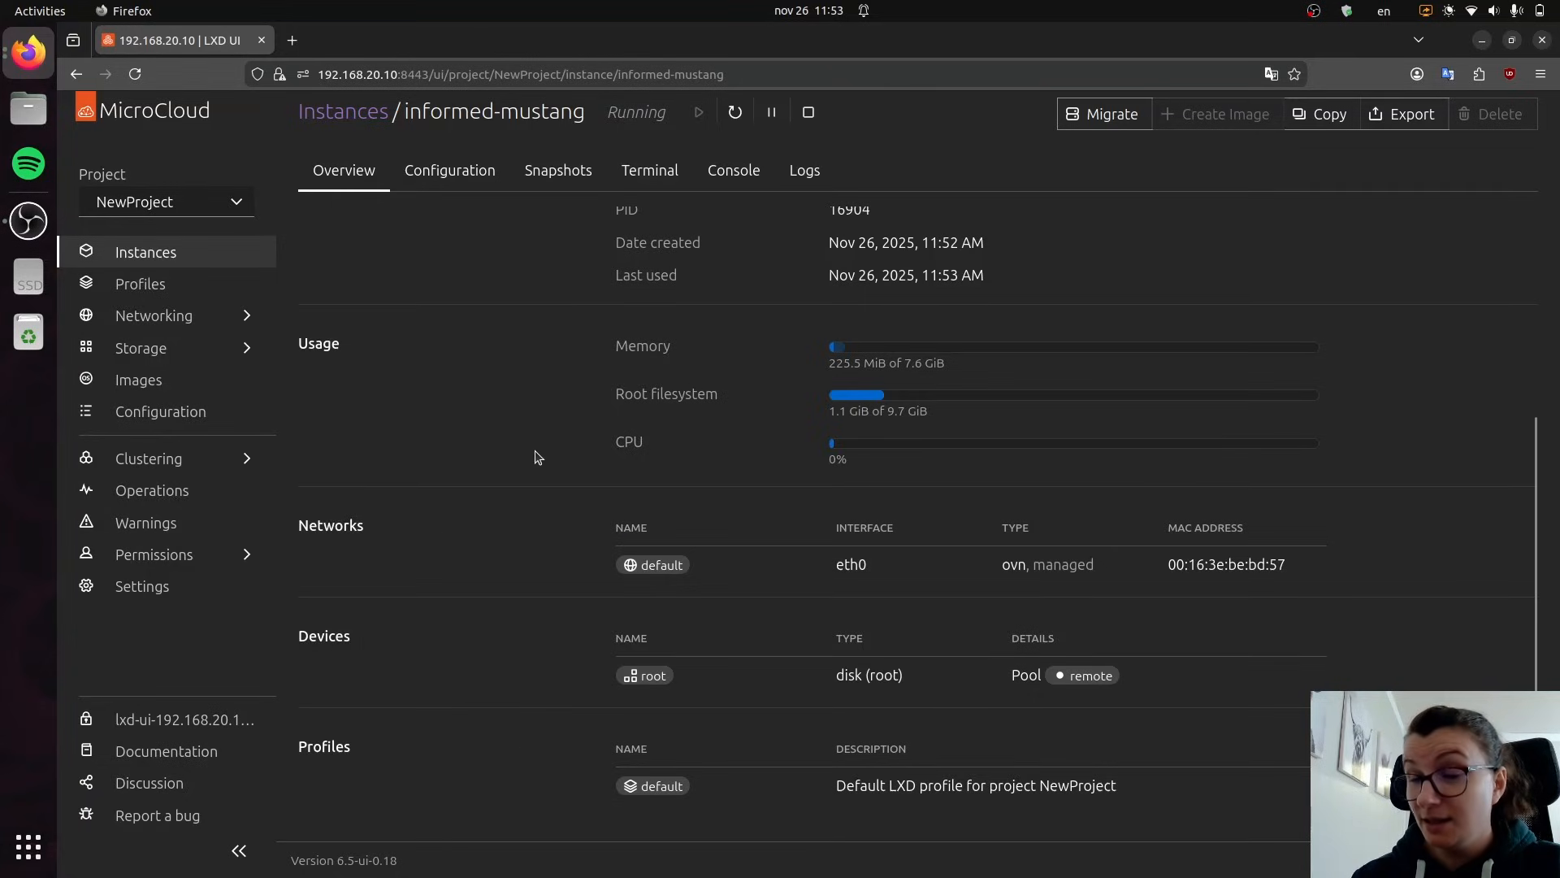
{"action": "scroll", "coordinate": [535, 455], "scroll_direction": "up", "scroll_amount": 4}
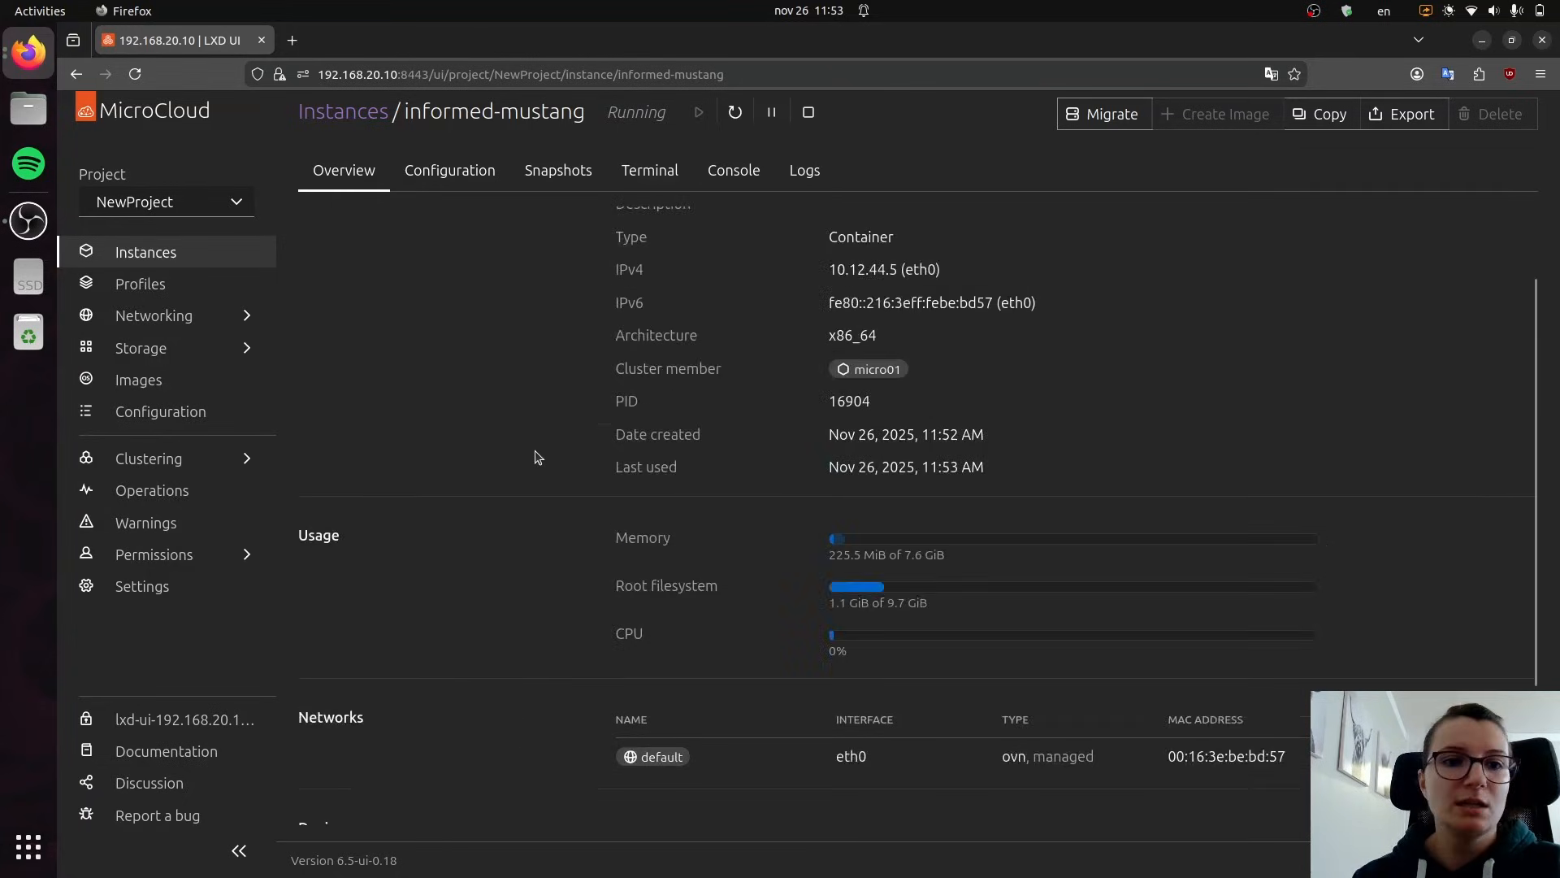
Step: Examine the instance's configuration, snapshots, terminal, console and logs, and return to its overview
{"action": "left_click", "coordinate": [457, 182]}
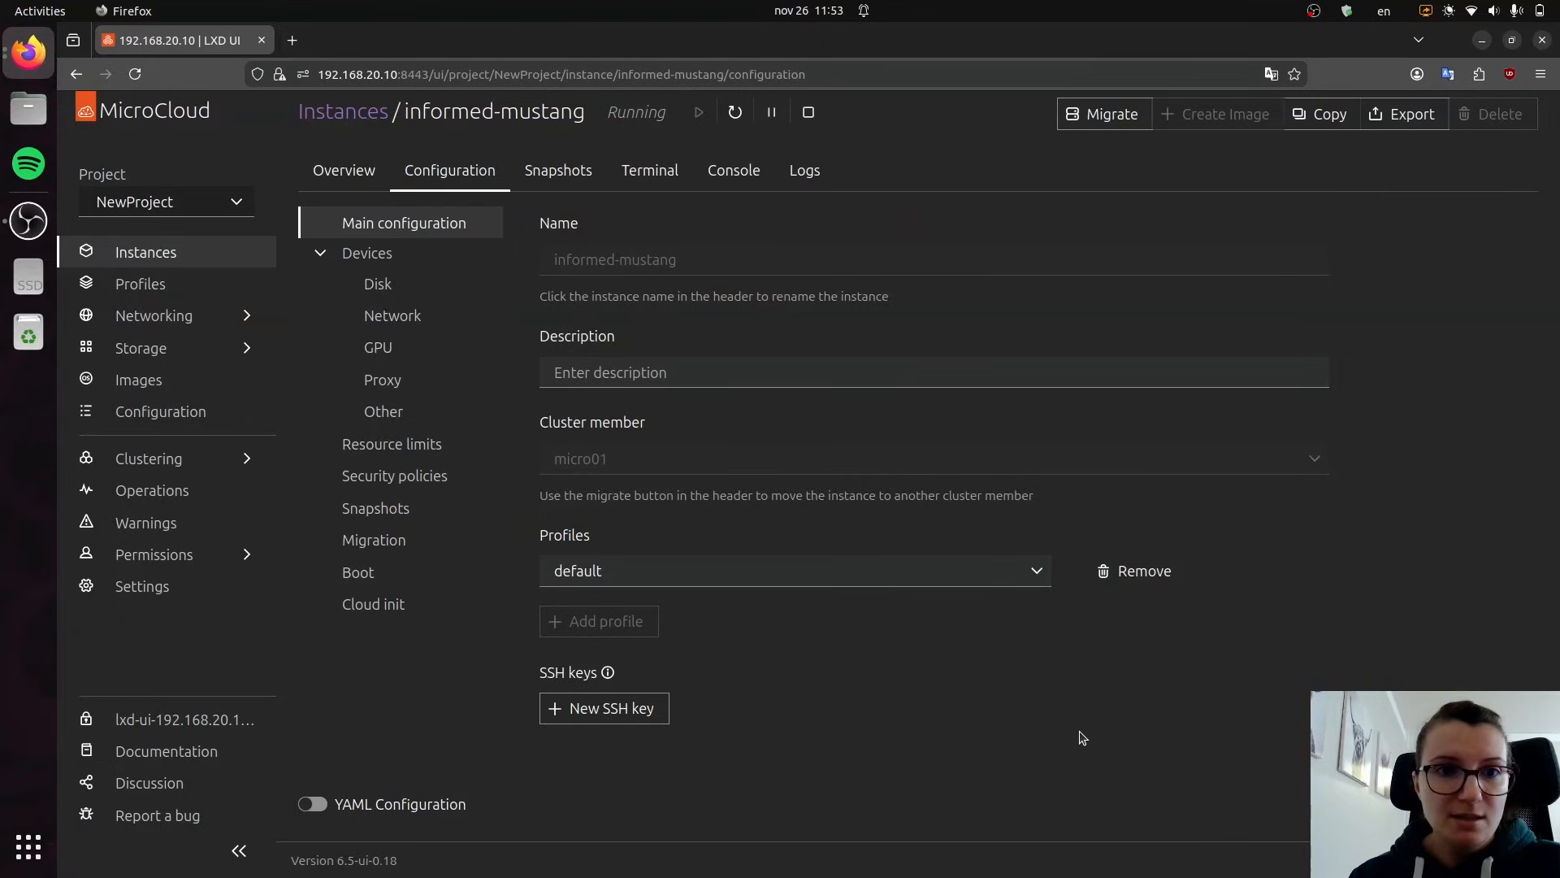
{"action": "left_click", "coordinate": [558, 171]}
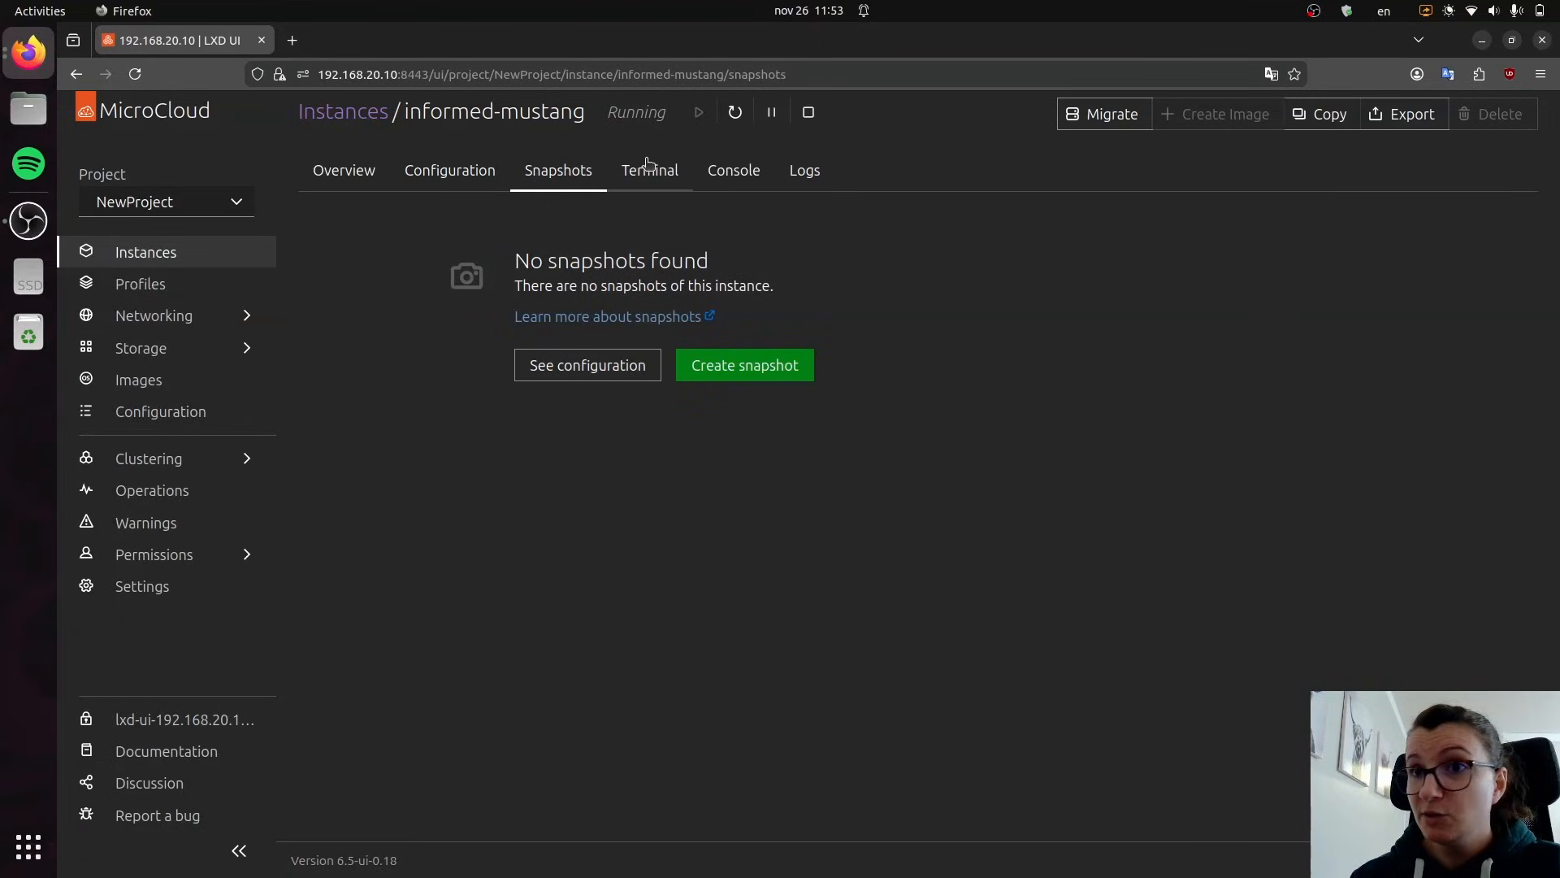
{"action": "left_click", "coordinate": [671, 175]}
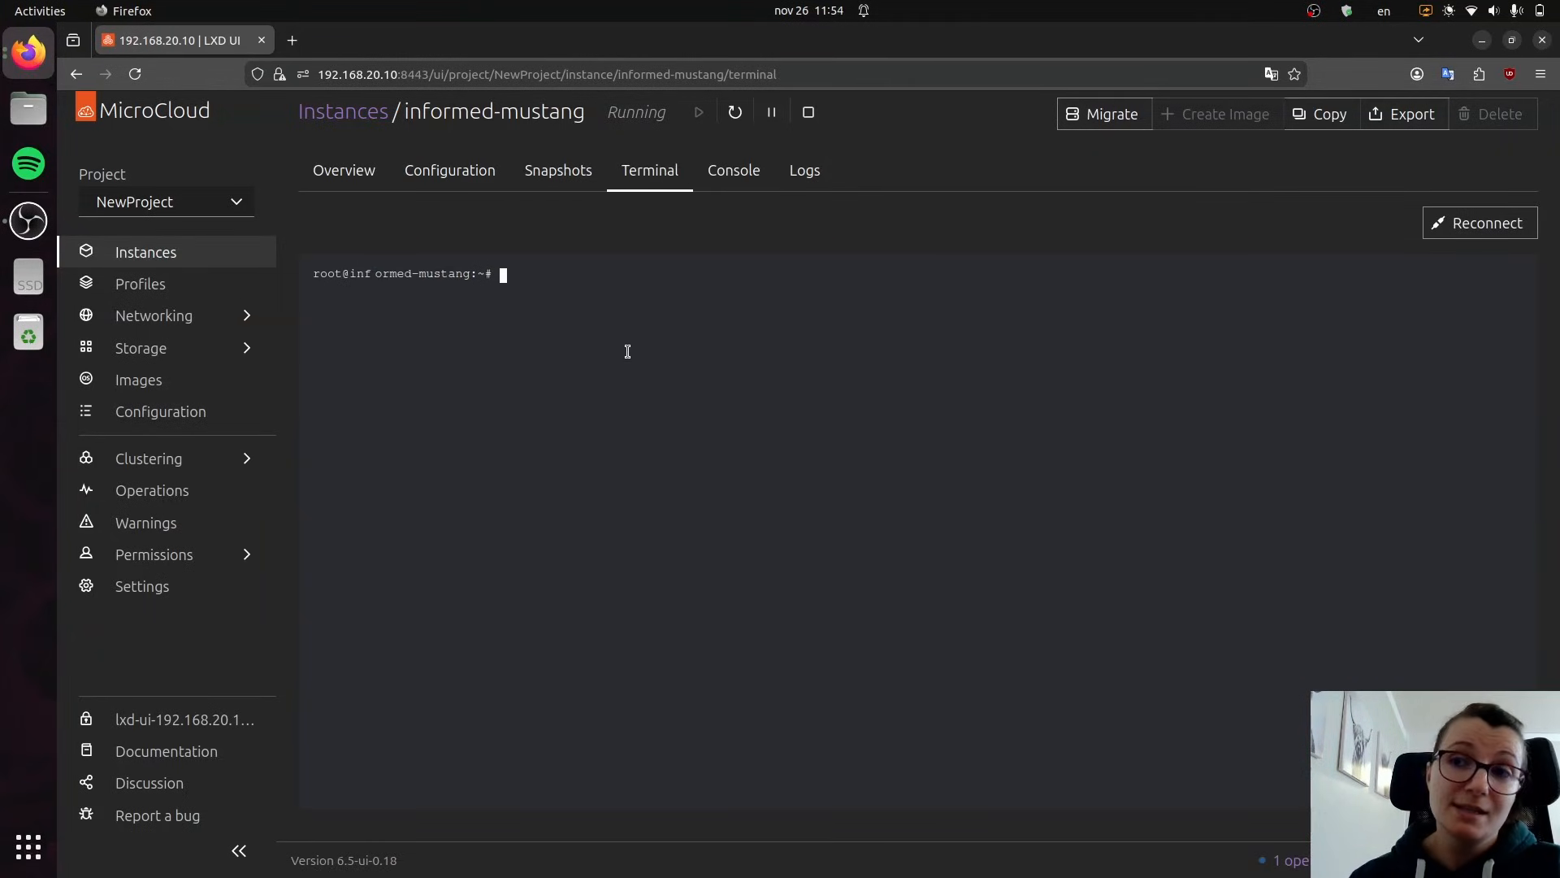
{"action": "left_click", "coordinate": [712, 172]}
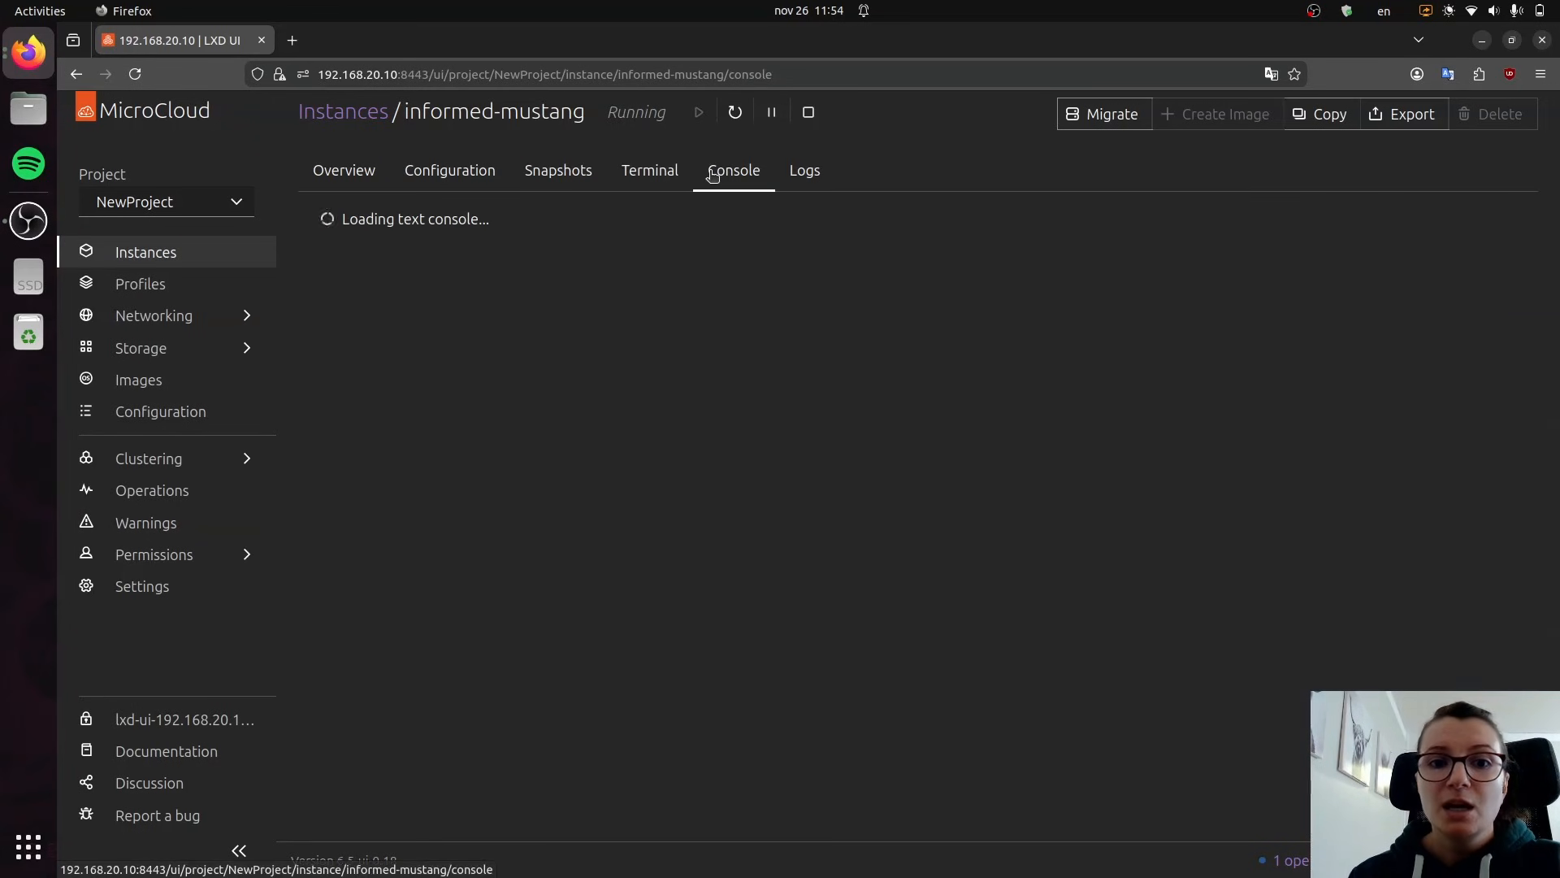
{"action": "left_click", "coordinate": [813, 175]}
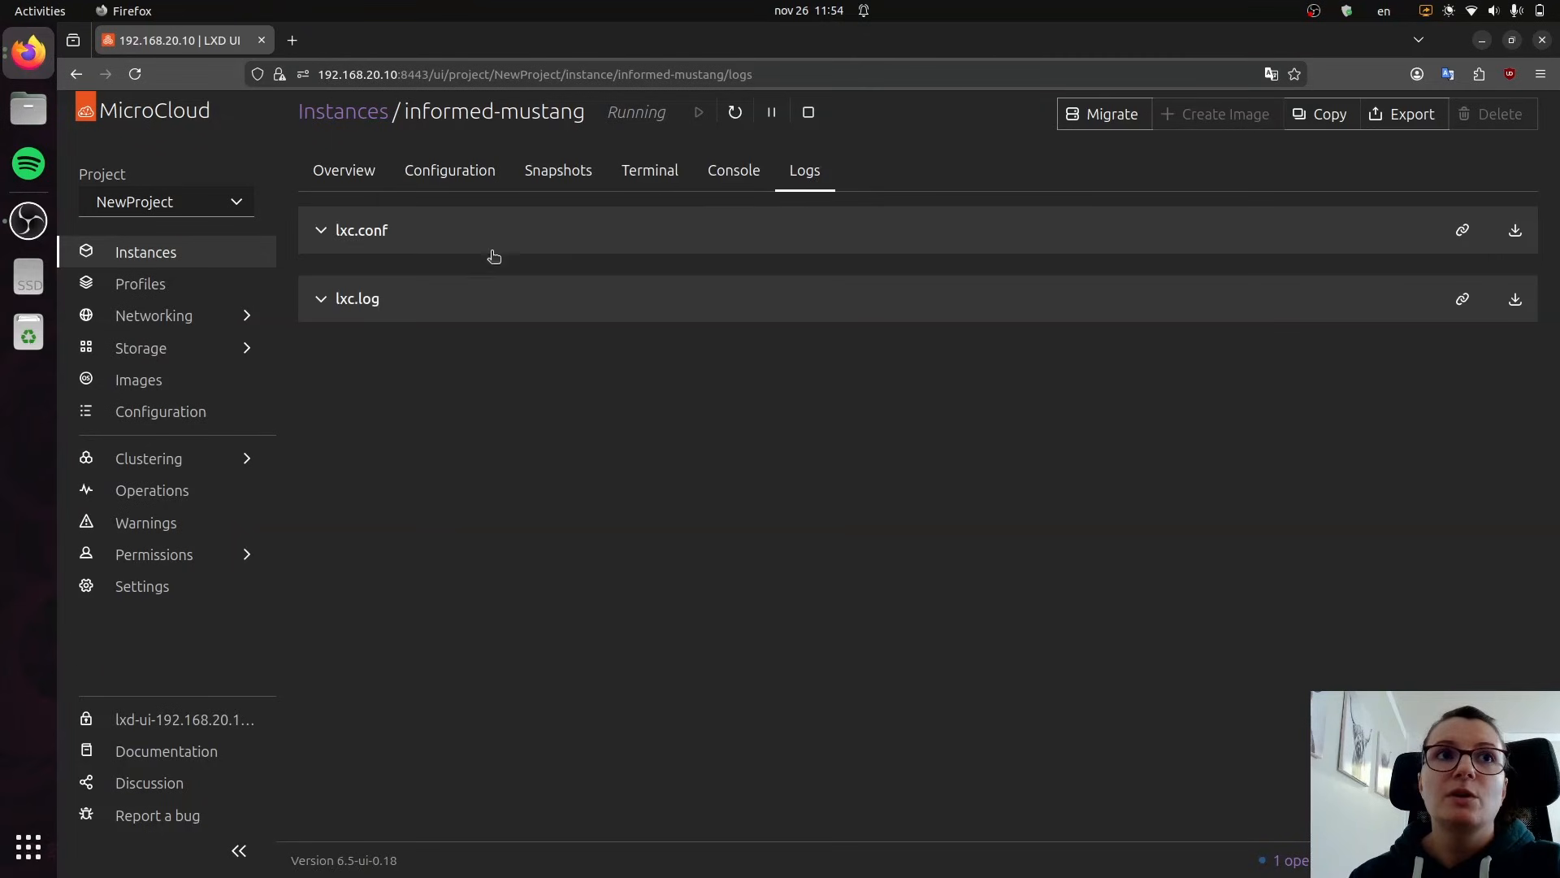
{"action": "left_click", "coordinate": [334, 180]}
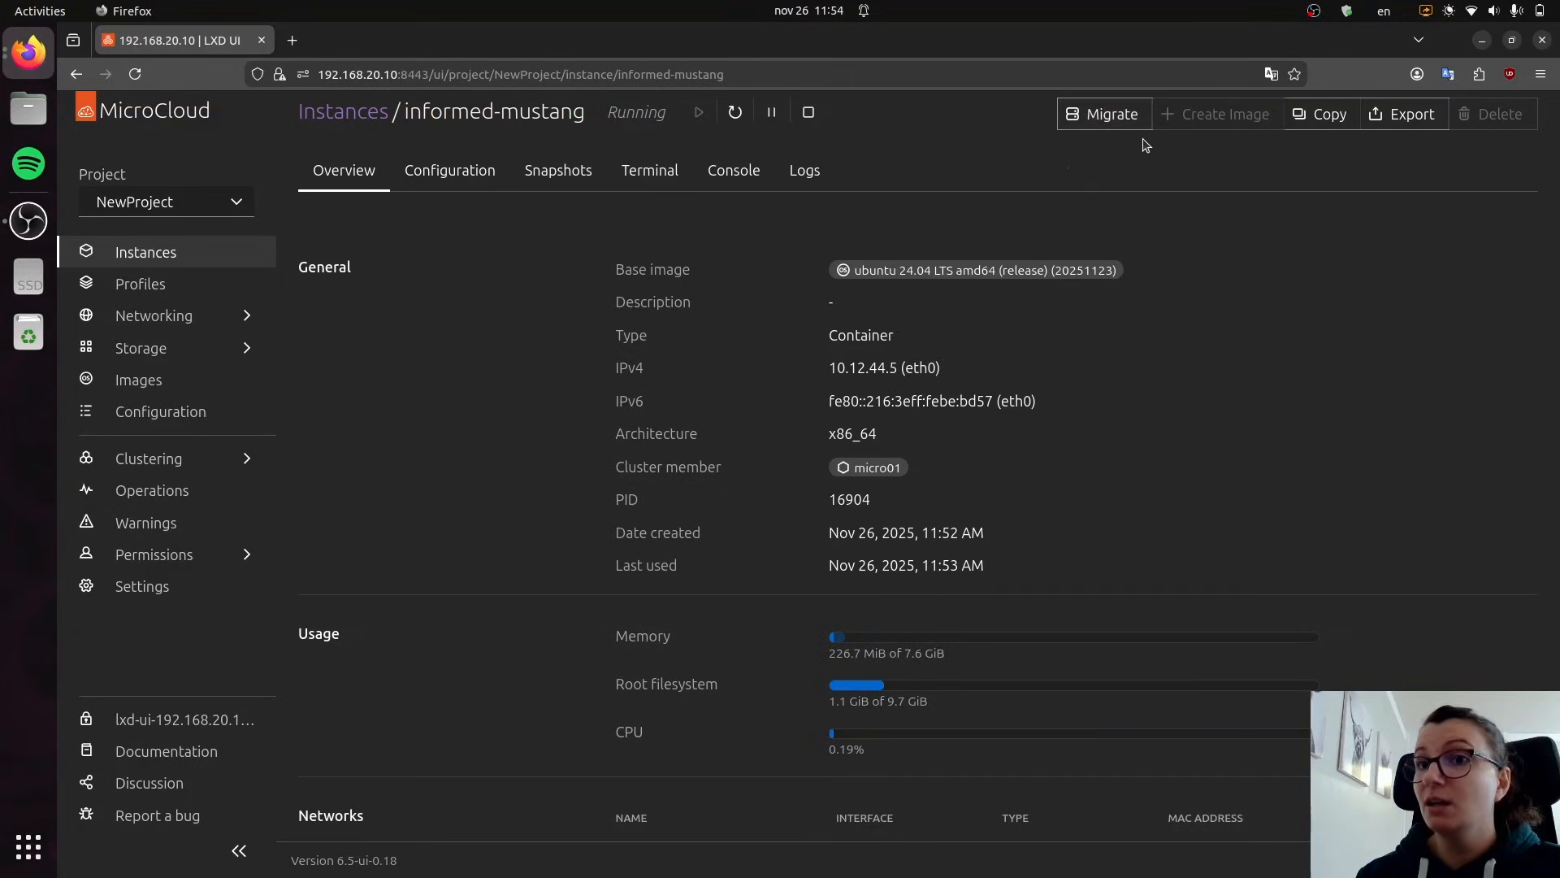
Step: Review the migration methods offered for the instance without migrating it, and go back to the list of instances
{"action": "left_click", "coordinate": [1093, 114]}
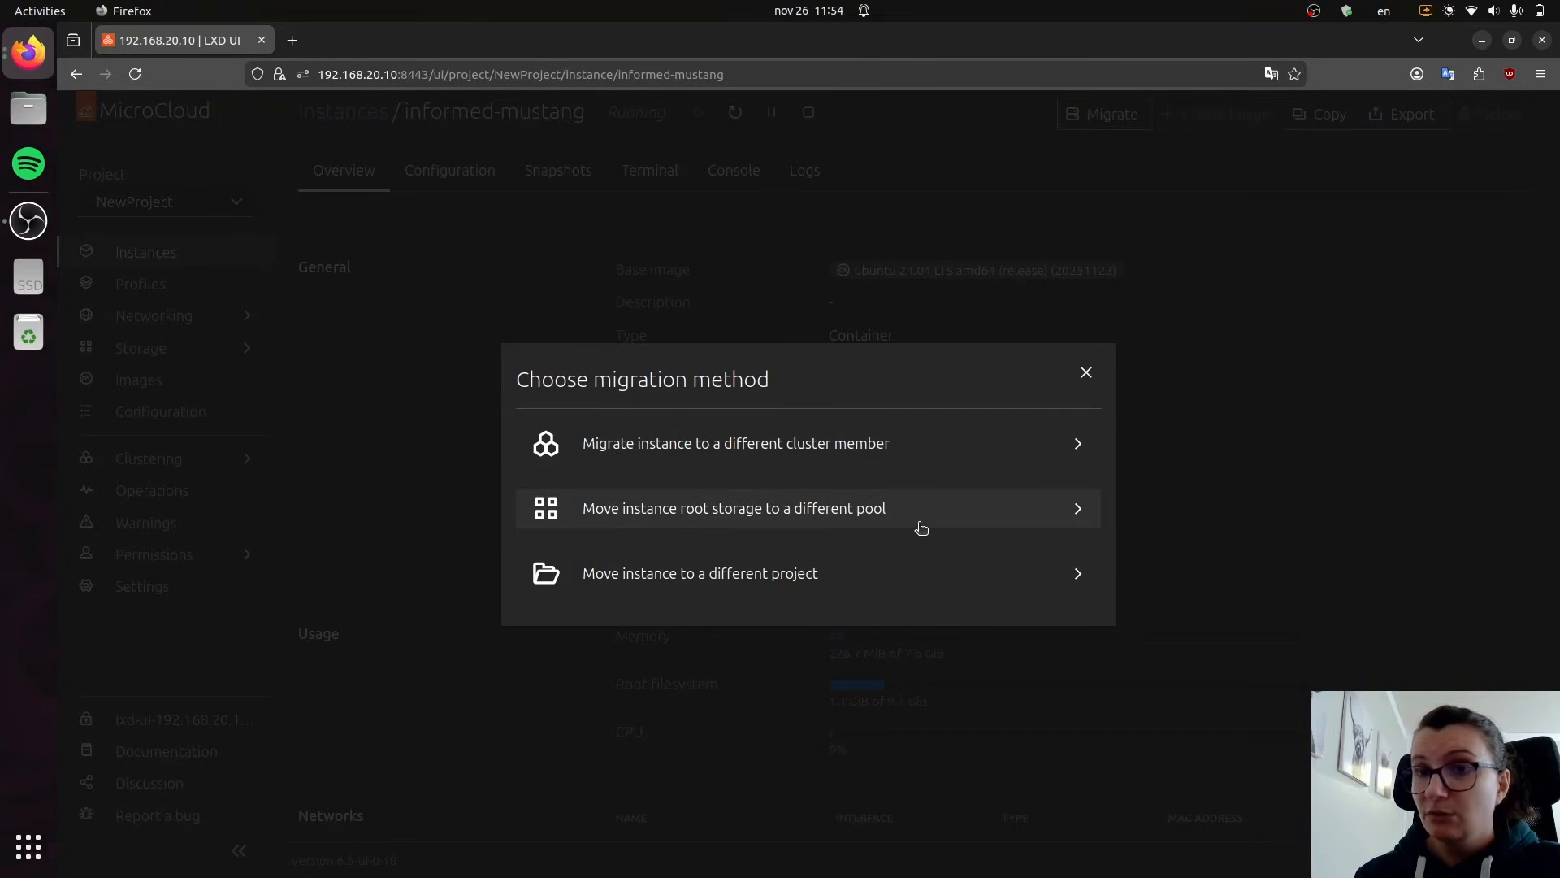
{"action": "left_click", "coordinate": [1086, 374]}
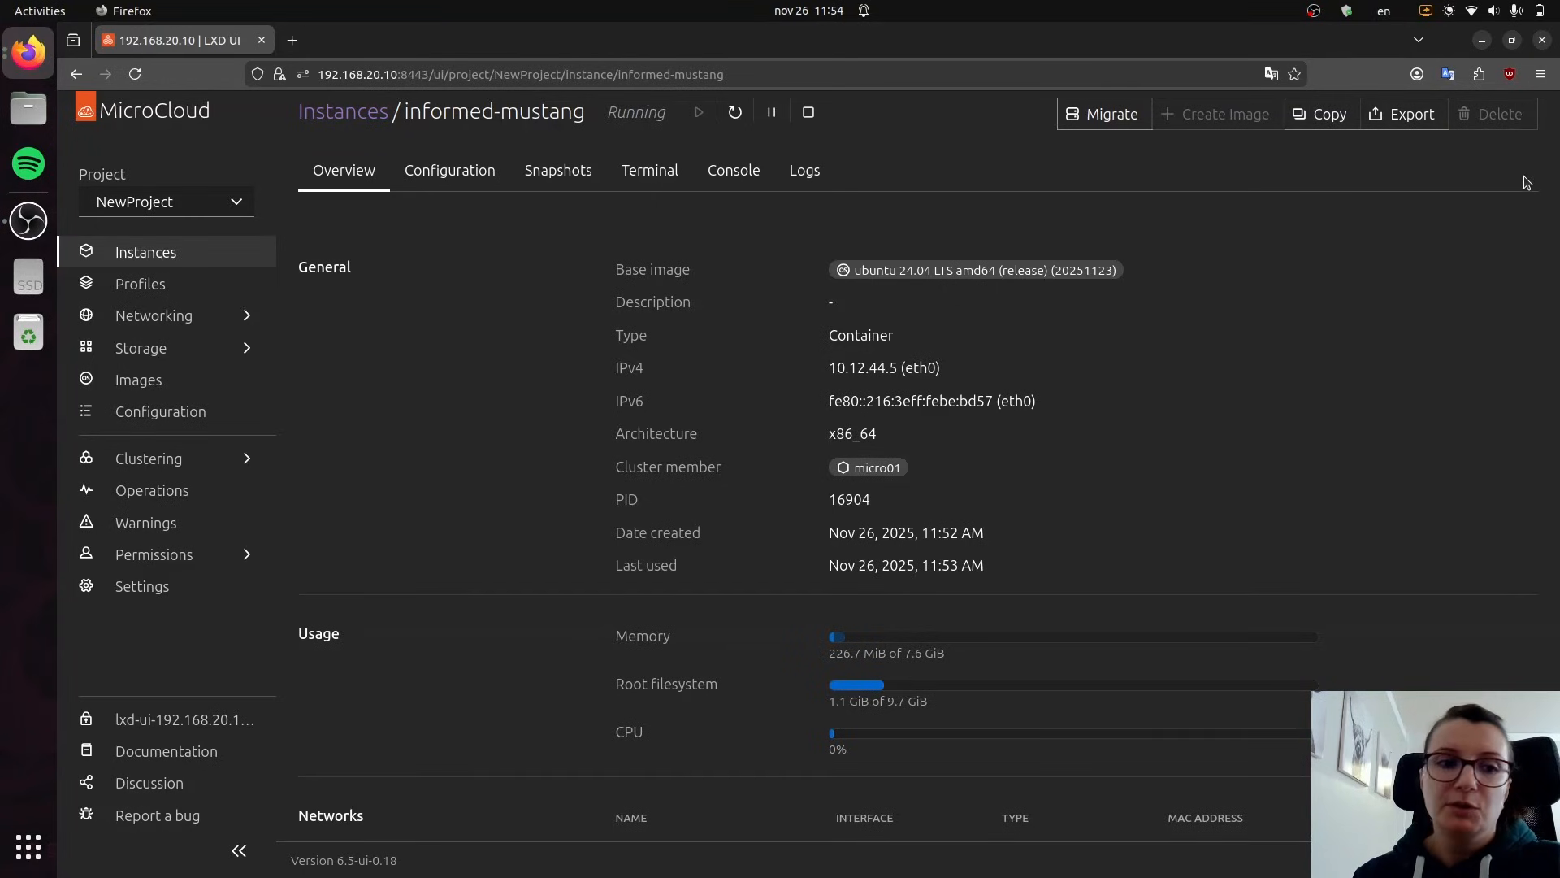
{"action": "left_click", "coordinate": [147, 254]}
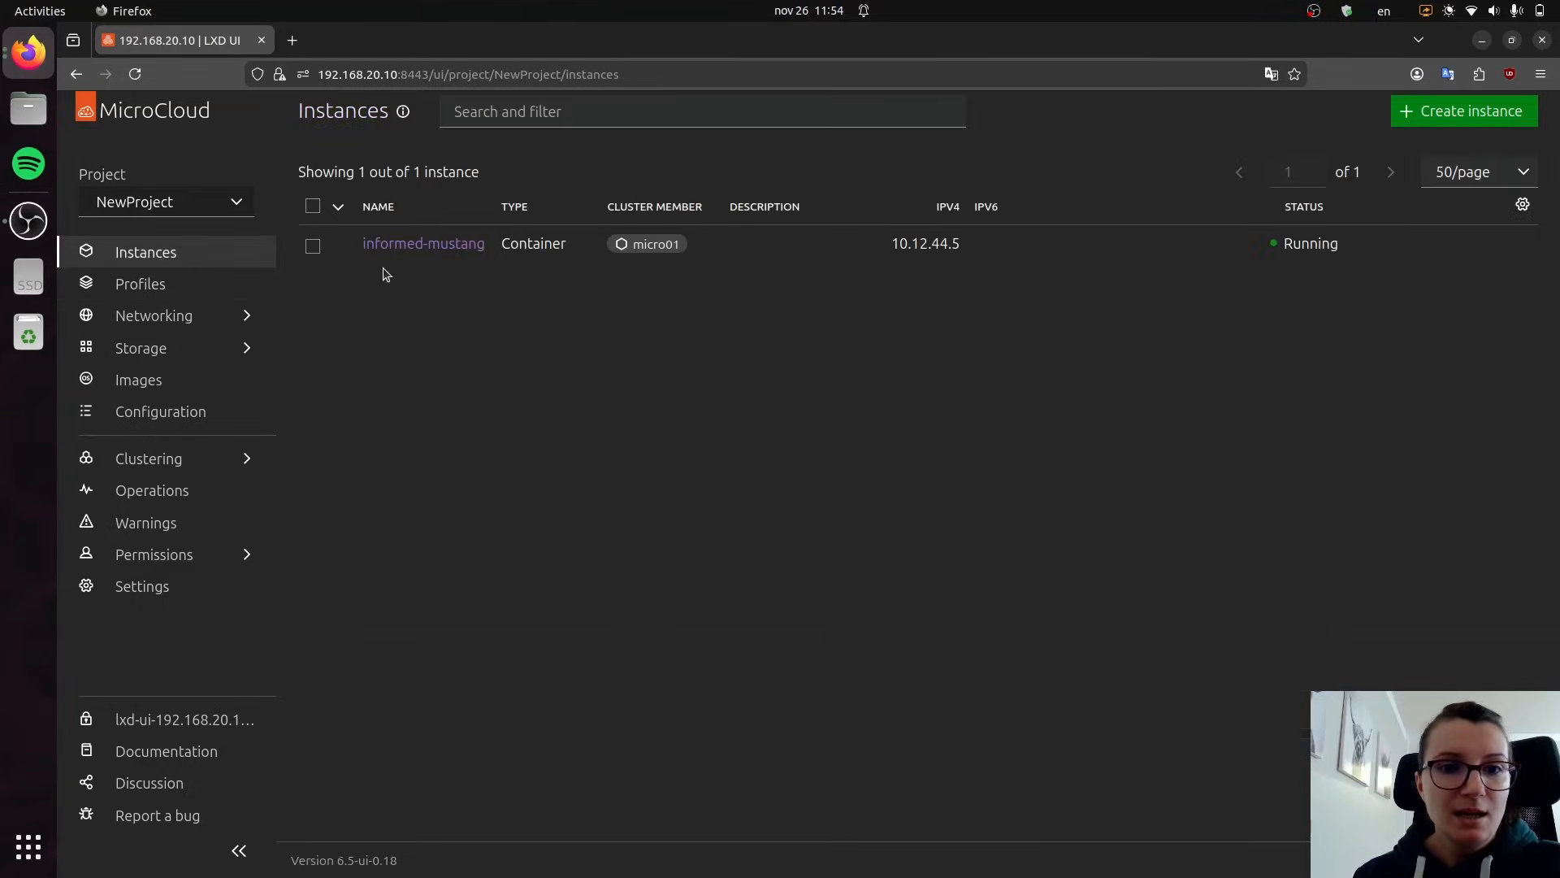
Step: Start creating a new profile in NewProject and name it DesktopVM
{"action": "left_click", "coordinate": [164, 286]}
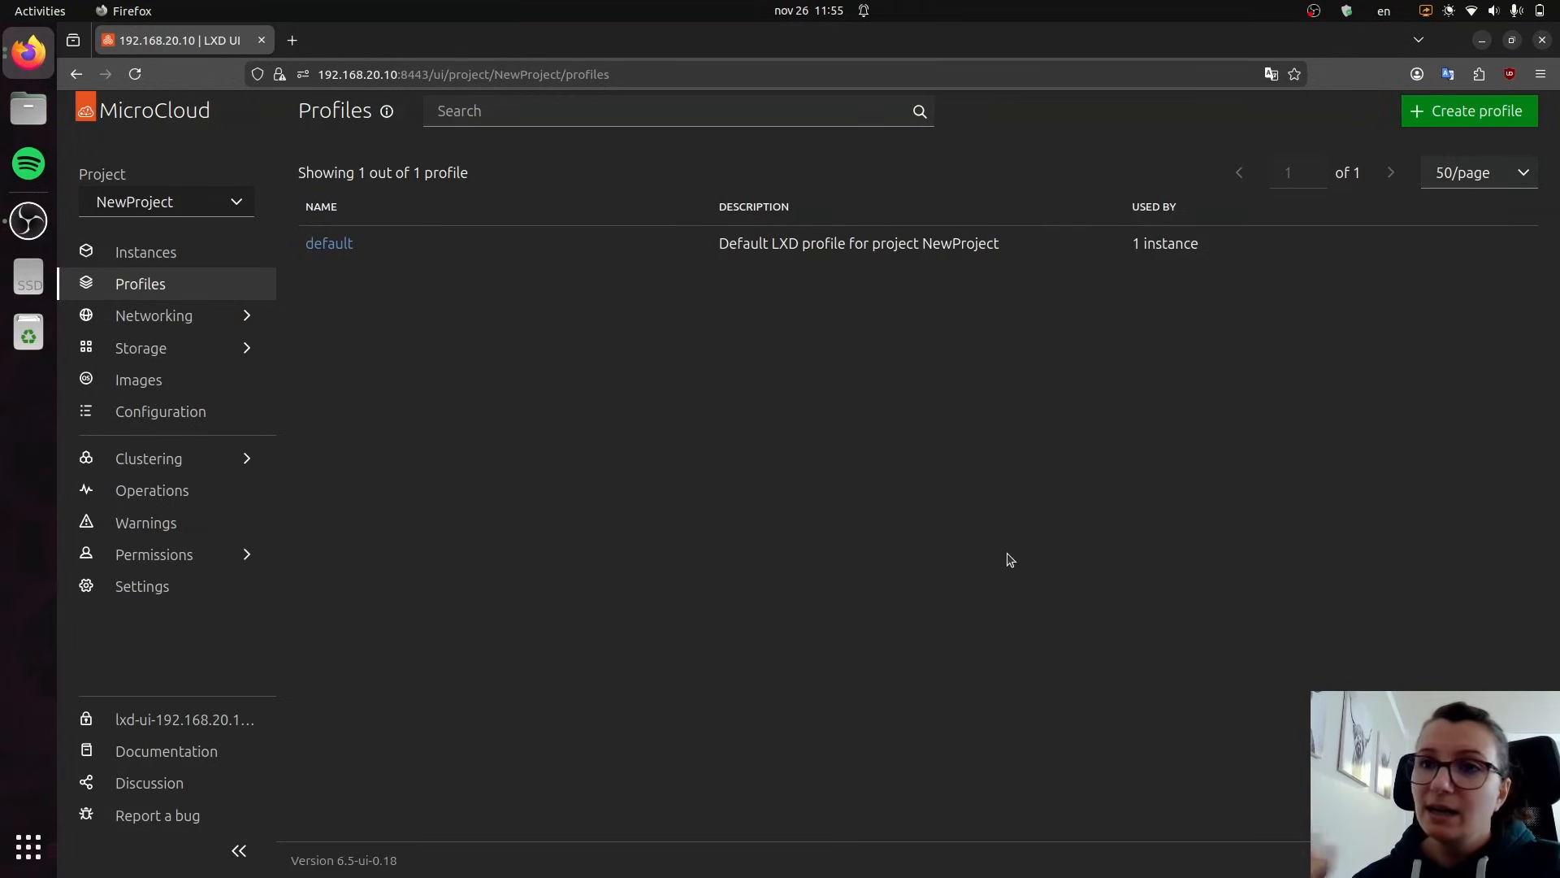
{"action": "left_click", "coordinate": [1460, 109]}
{"action": "left_click", "coordinate": [575, 205]}
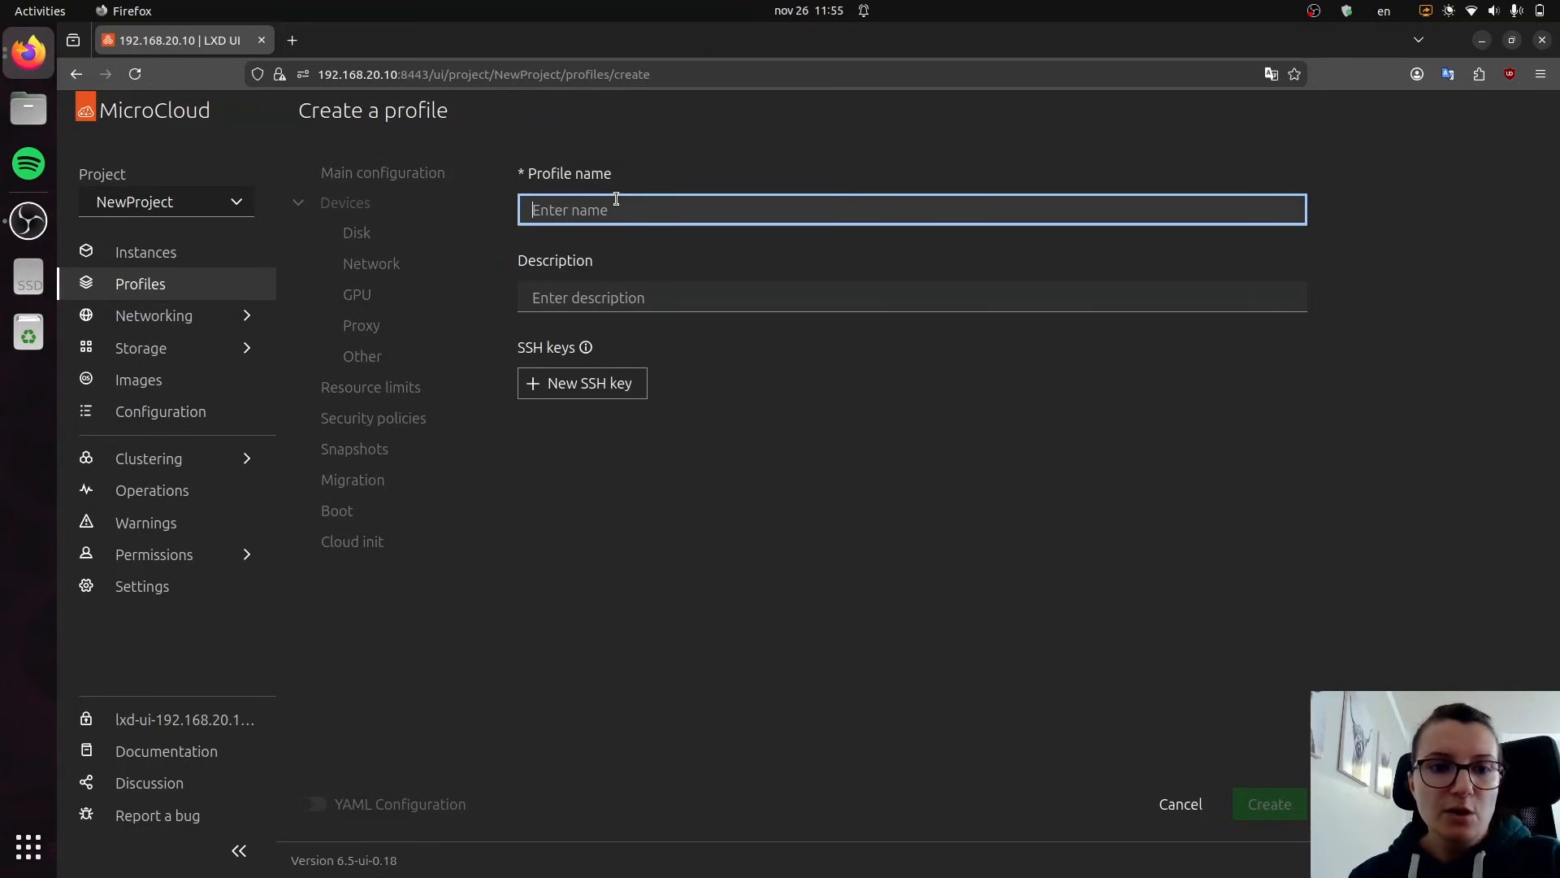
{"action": "type", "text": "Desktop"}
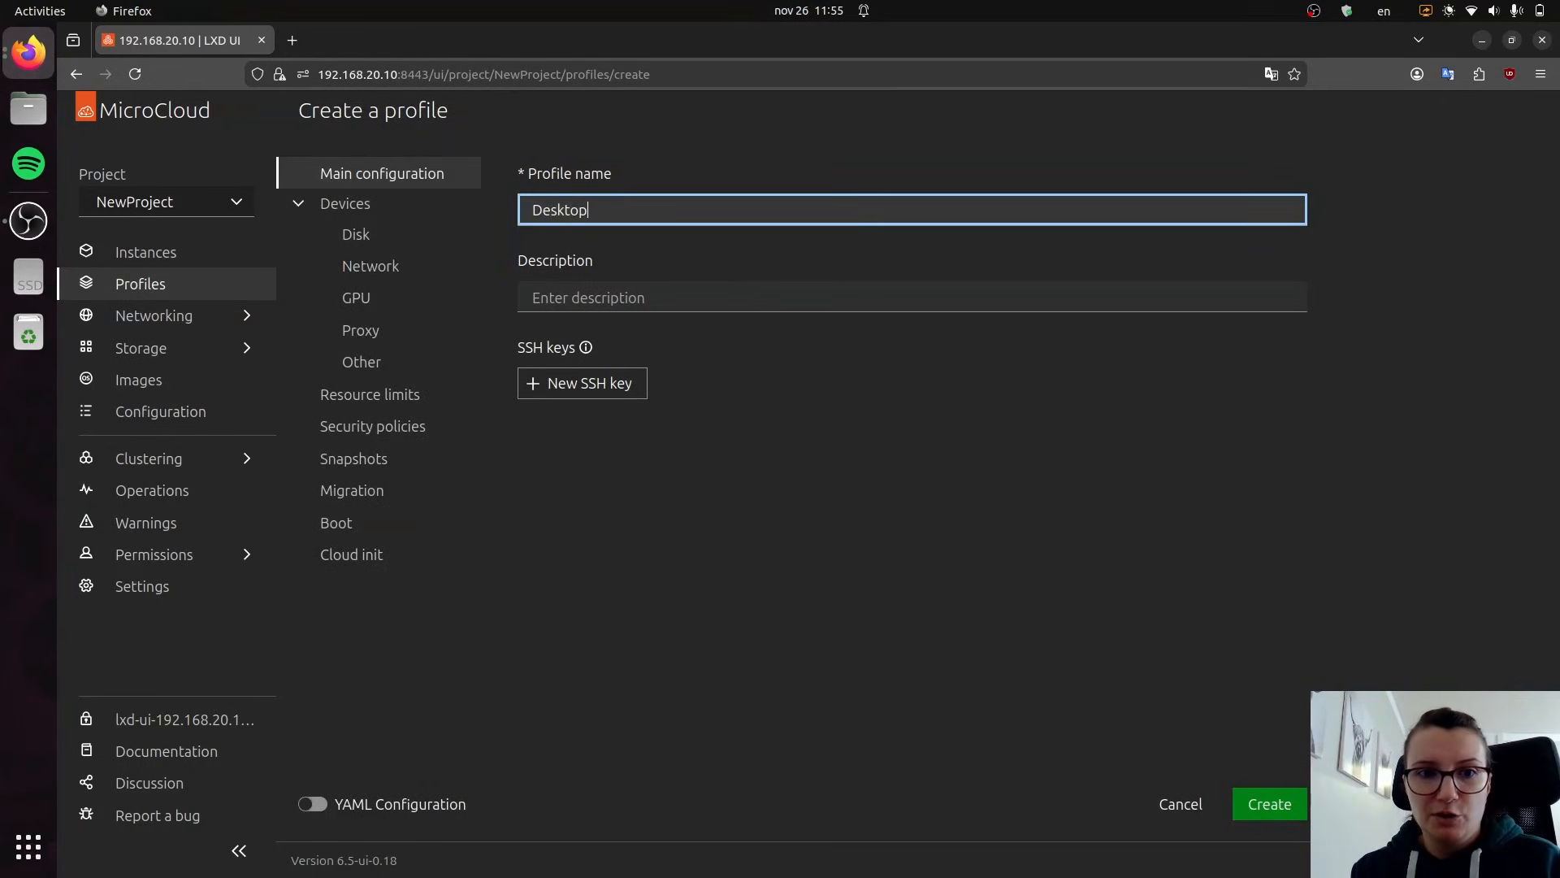
{"action": "type", "text": "VM"}
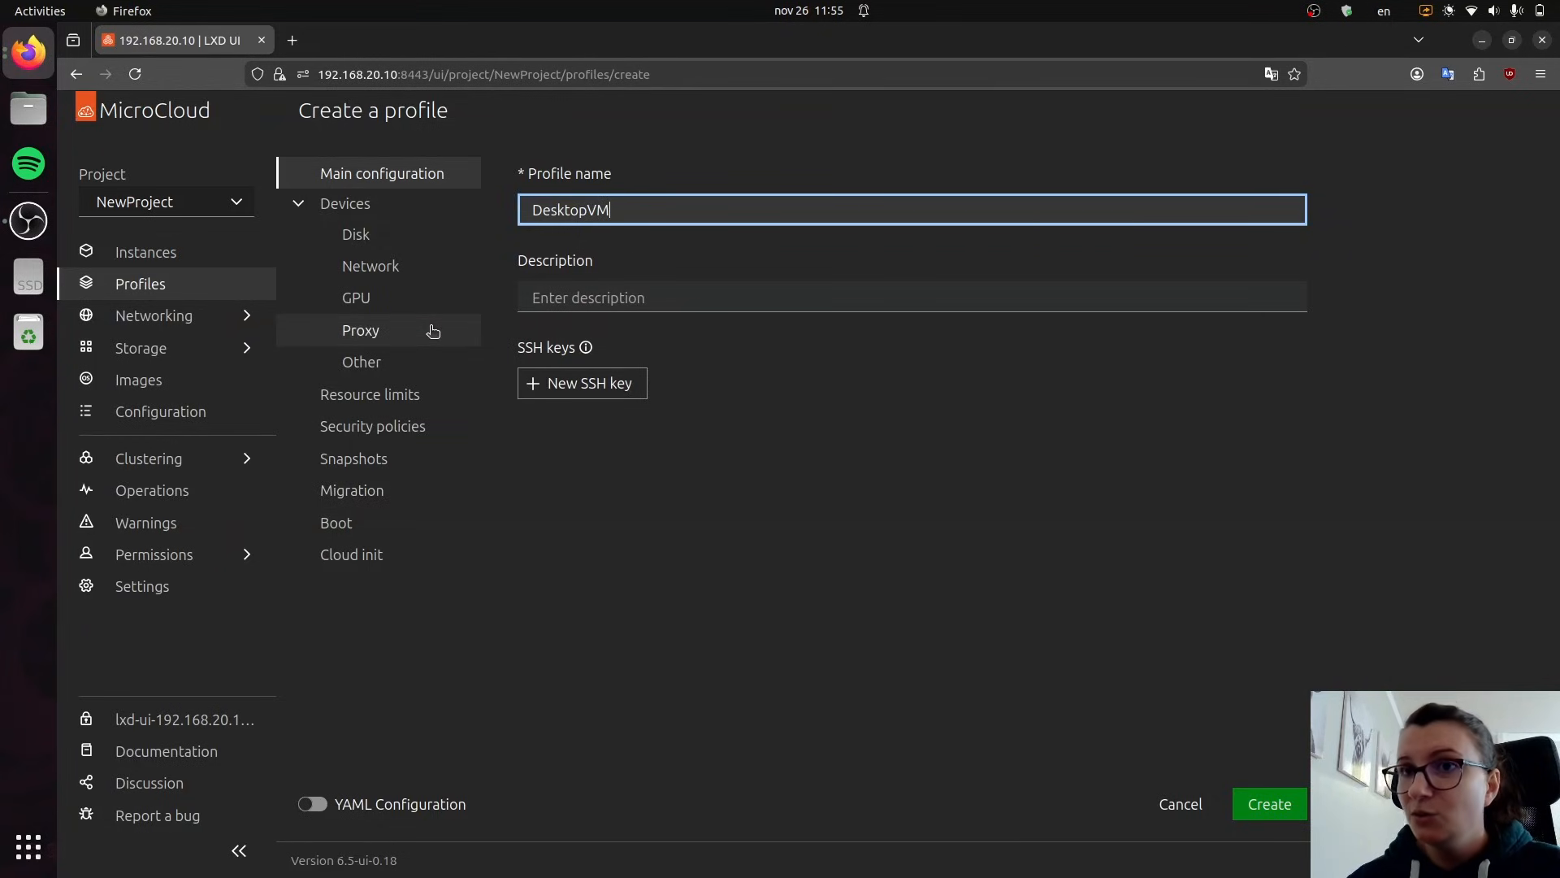
Step: Override the profile's resource limits with 4 exposed CPU cores and an absolute memory limit of 4 GiB, and create the profile
{"action": "left_click", "coordinate": [372, 401]}
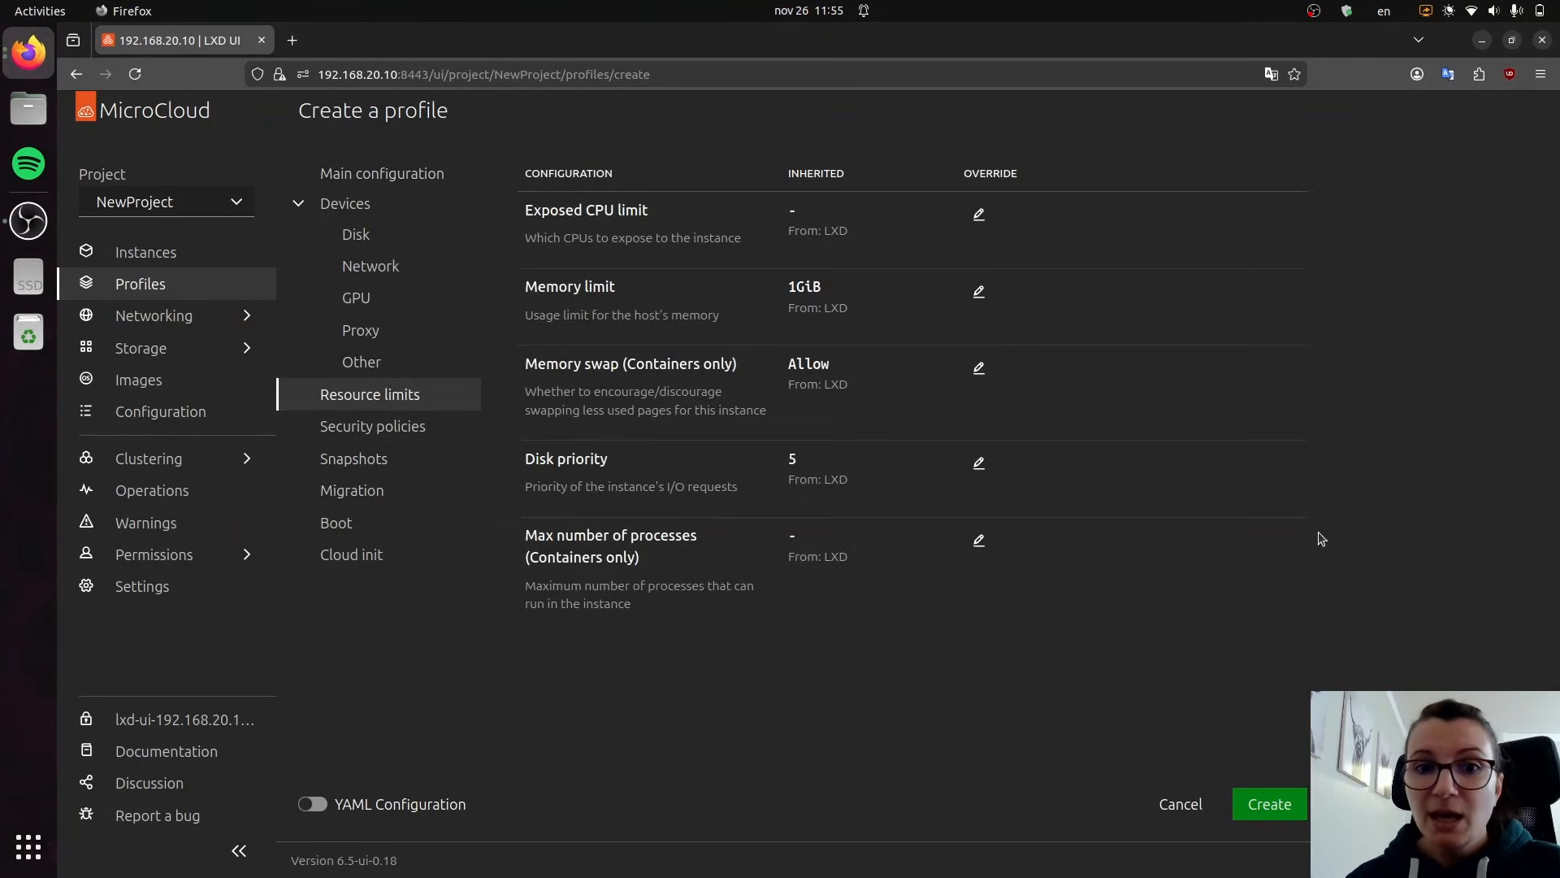
{"action": "left_click", "coordinate": [979, 217]}
{"action": "left_click", "coordinate": [1033, 261]}
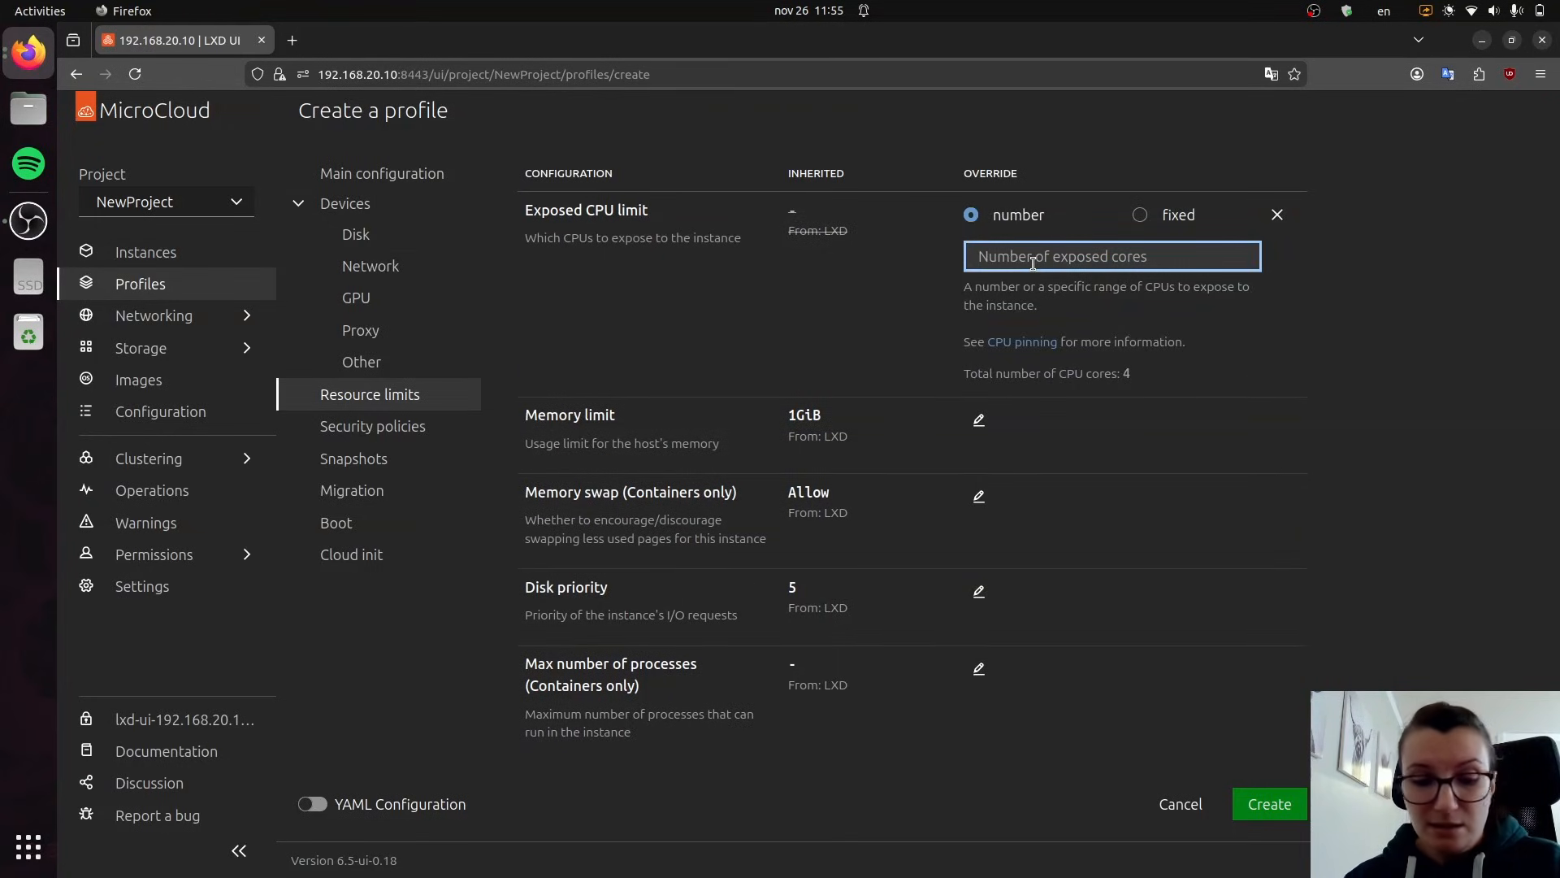
{"action": "type", "text": "4"}
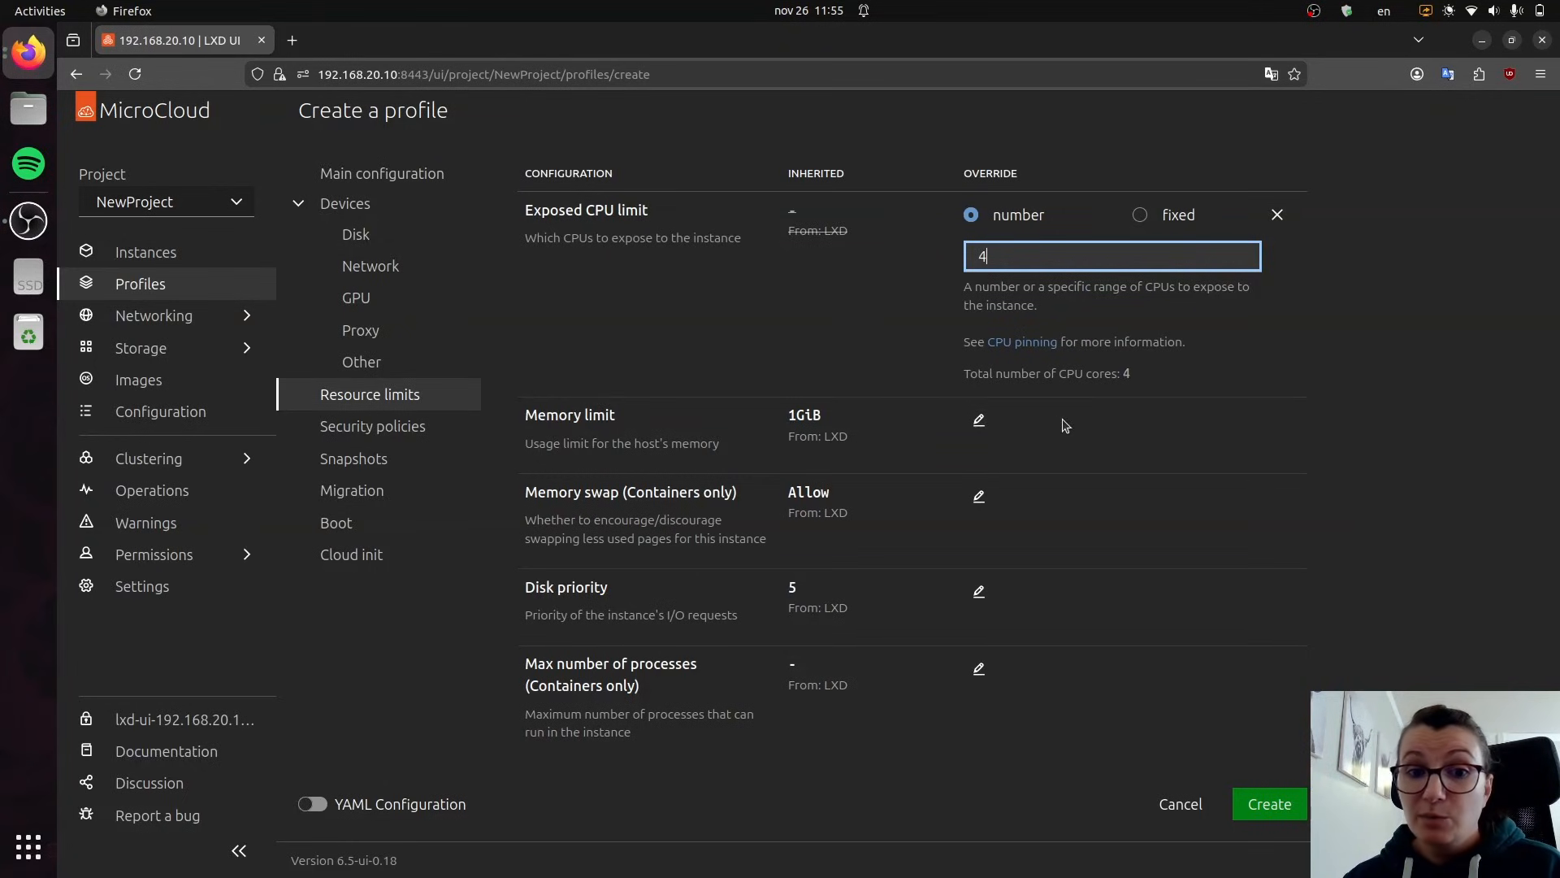
{"action": "left_click", "coordinate": [979, 424]}
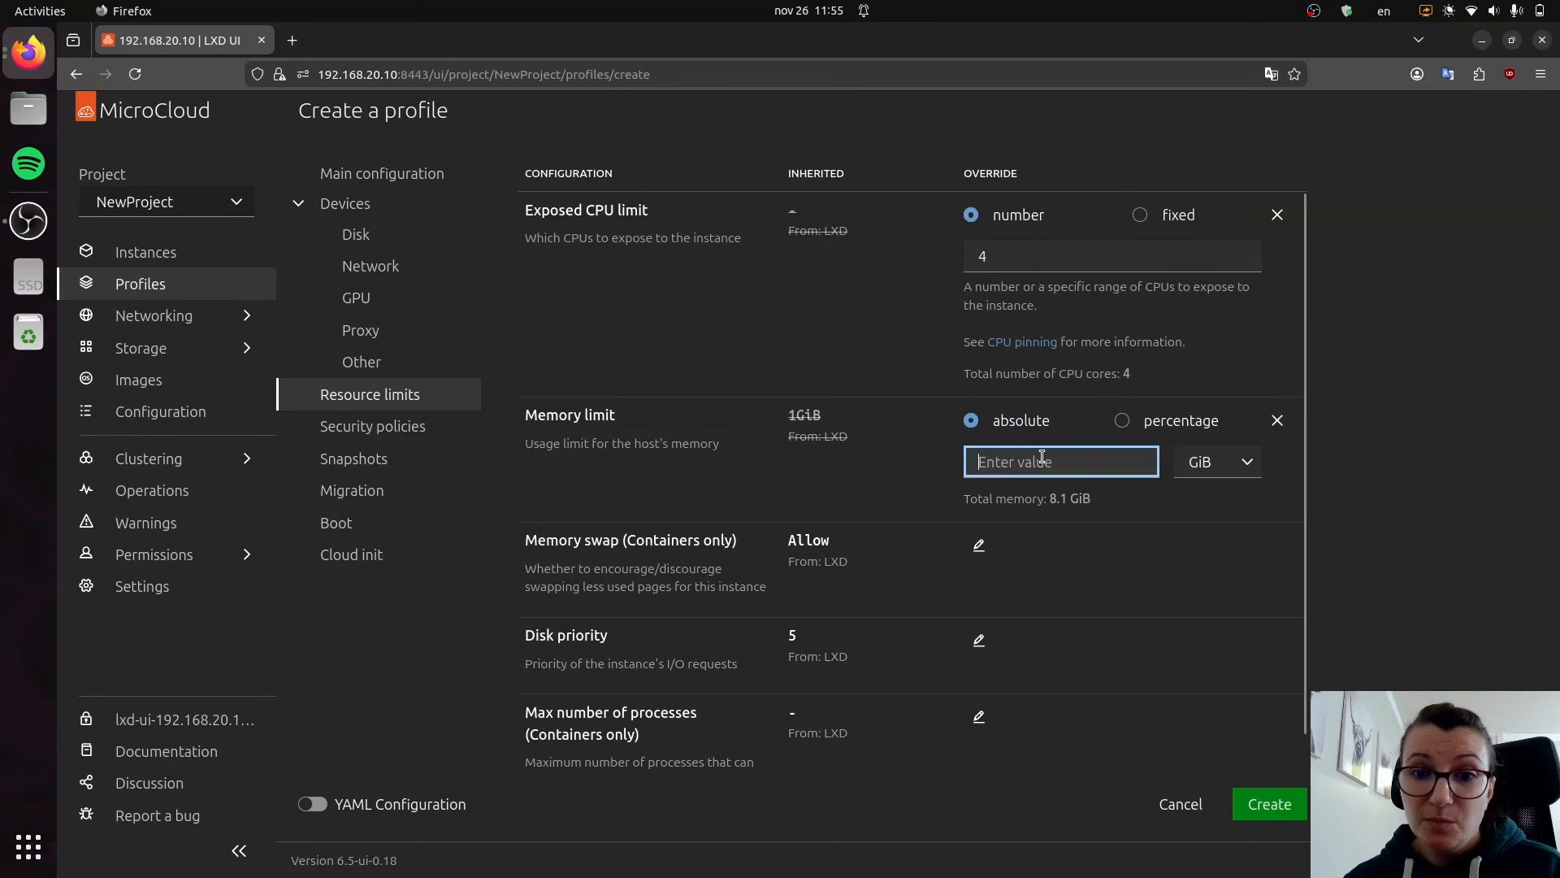
{"action": "type", "text": "4"}
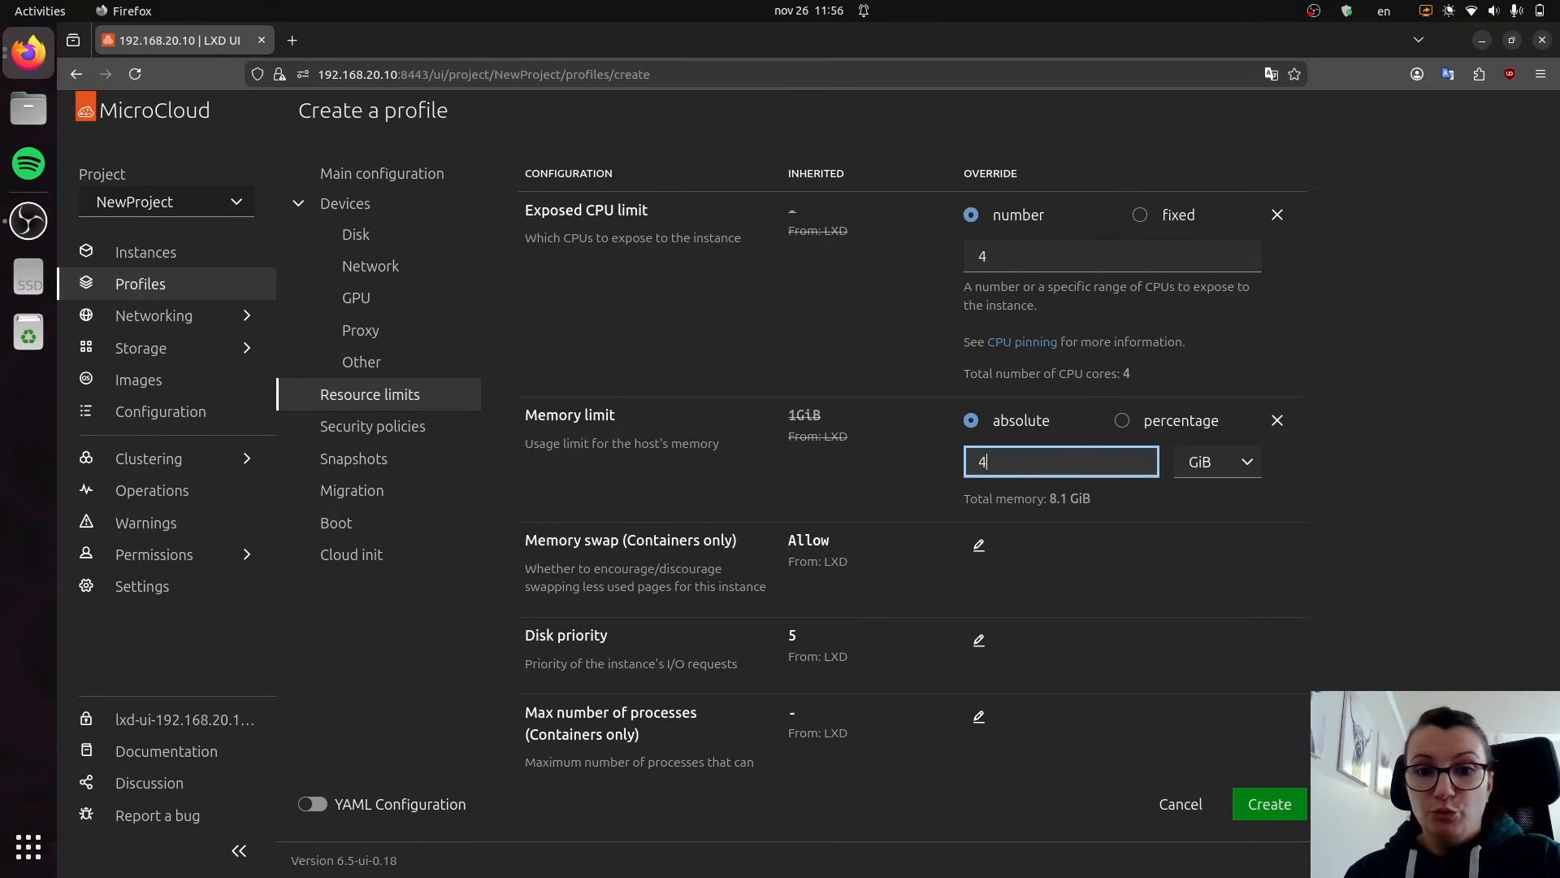
{"action": "left_click", "coordinate": [1272, 804]}
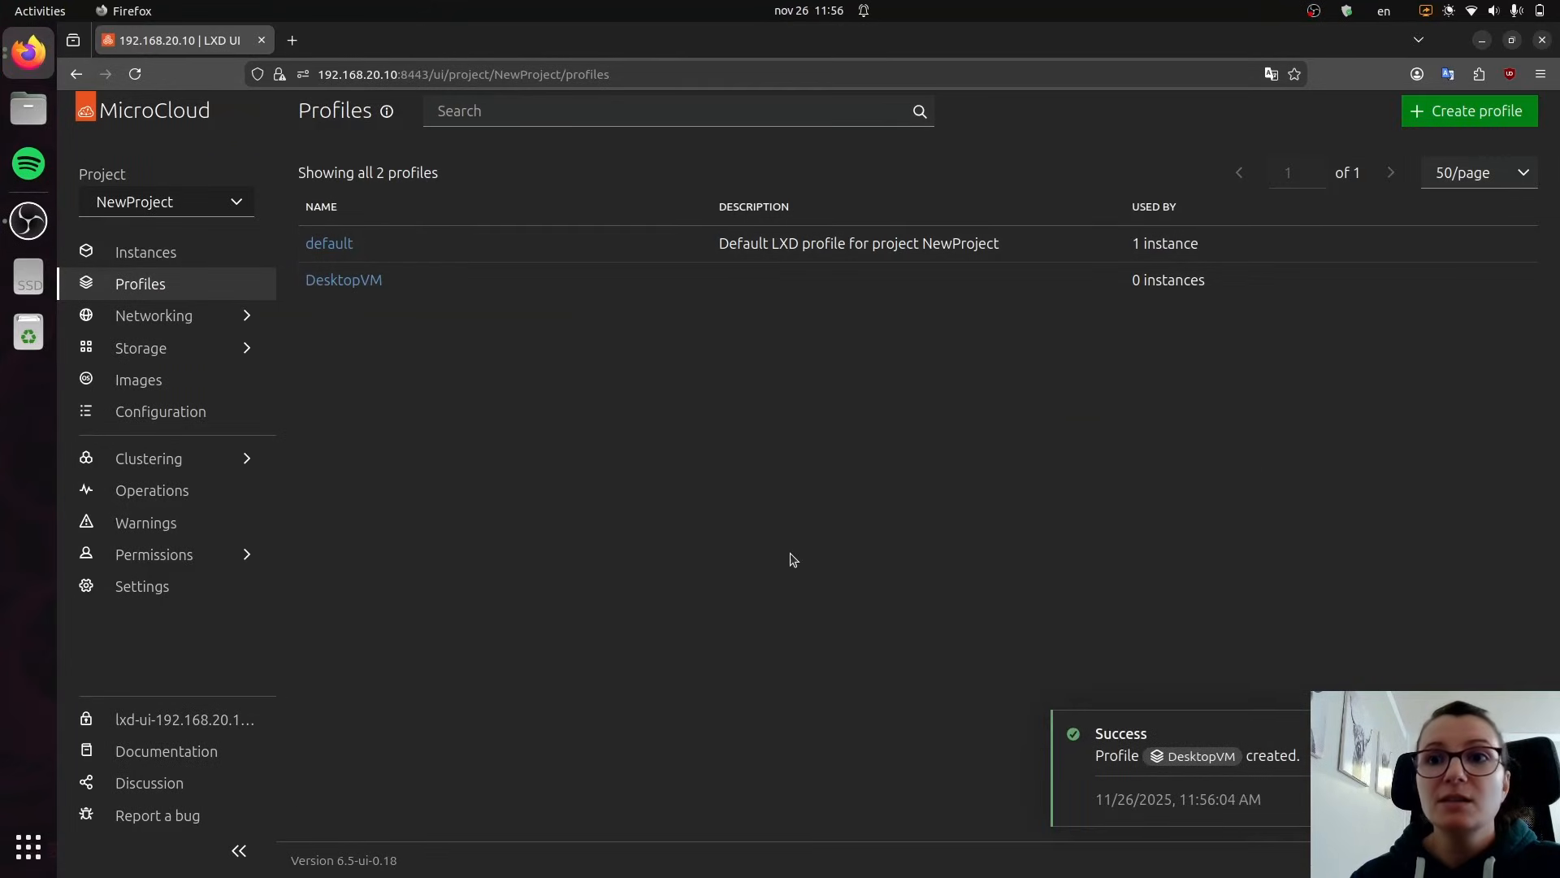
Step: Start creating another instance and filter the available base images by the desktop variant
{"action": "left_click", "coordinate": [156, 254]}
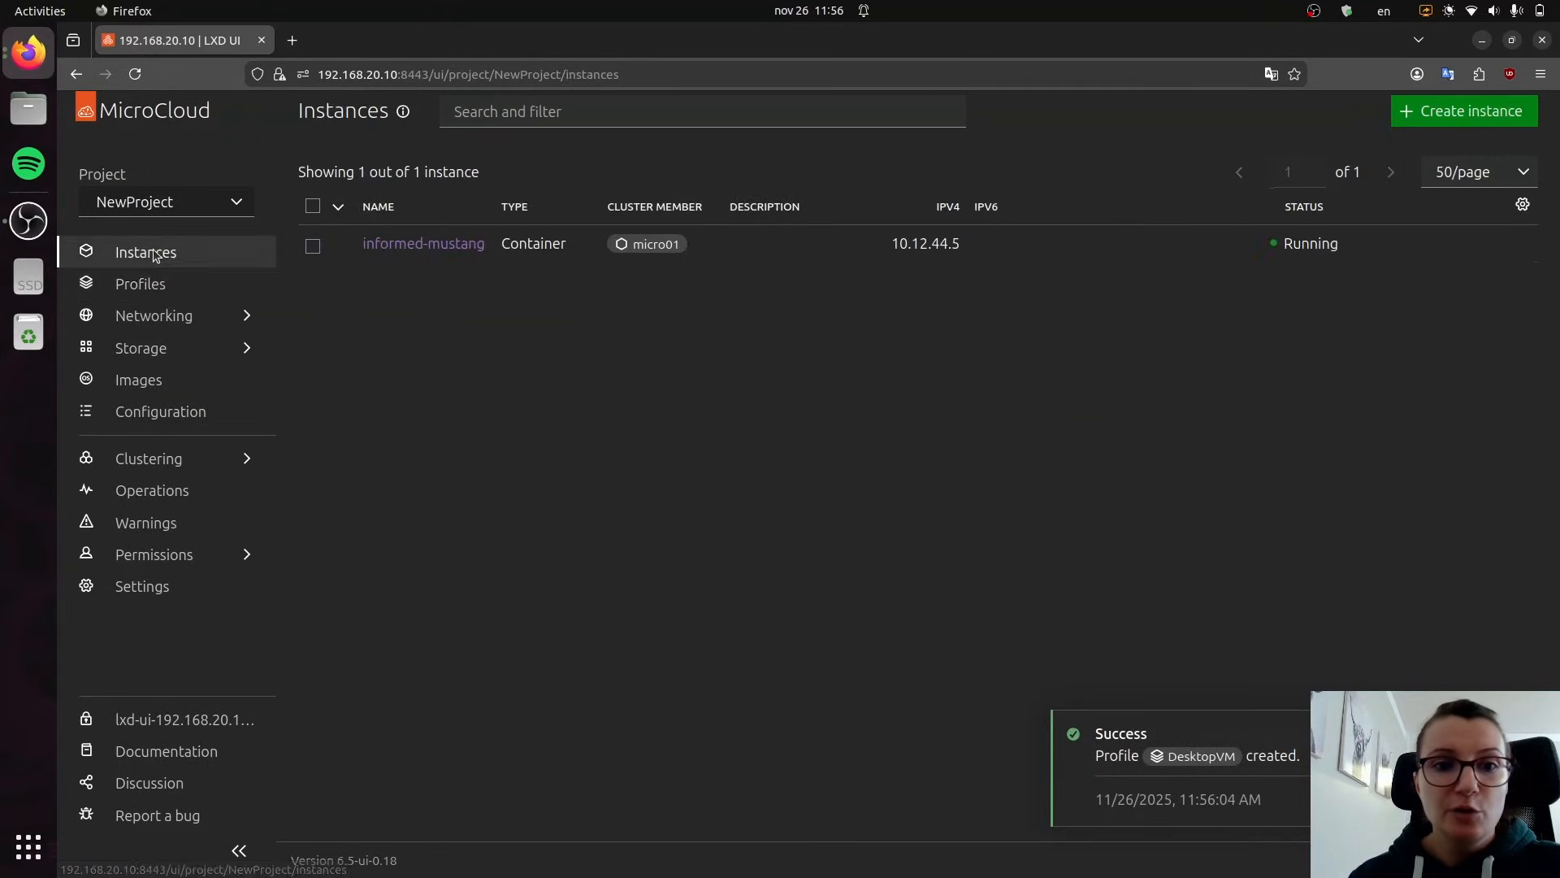
{"action": "left_click", "coordinate": [1470, 115]}
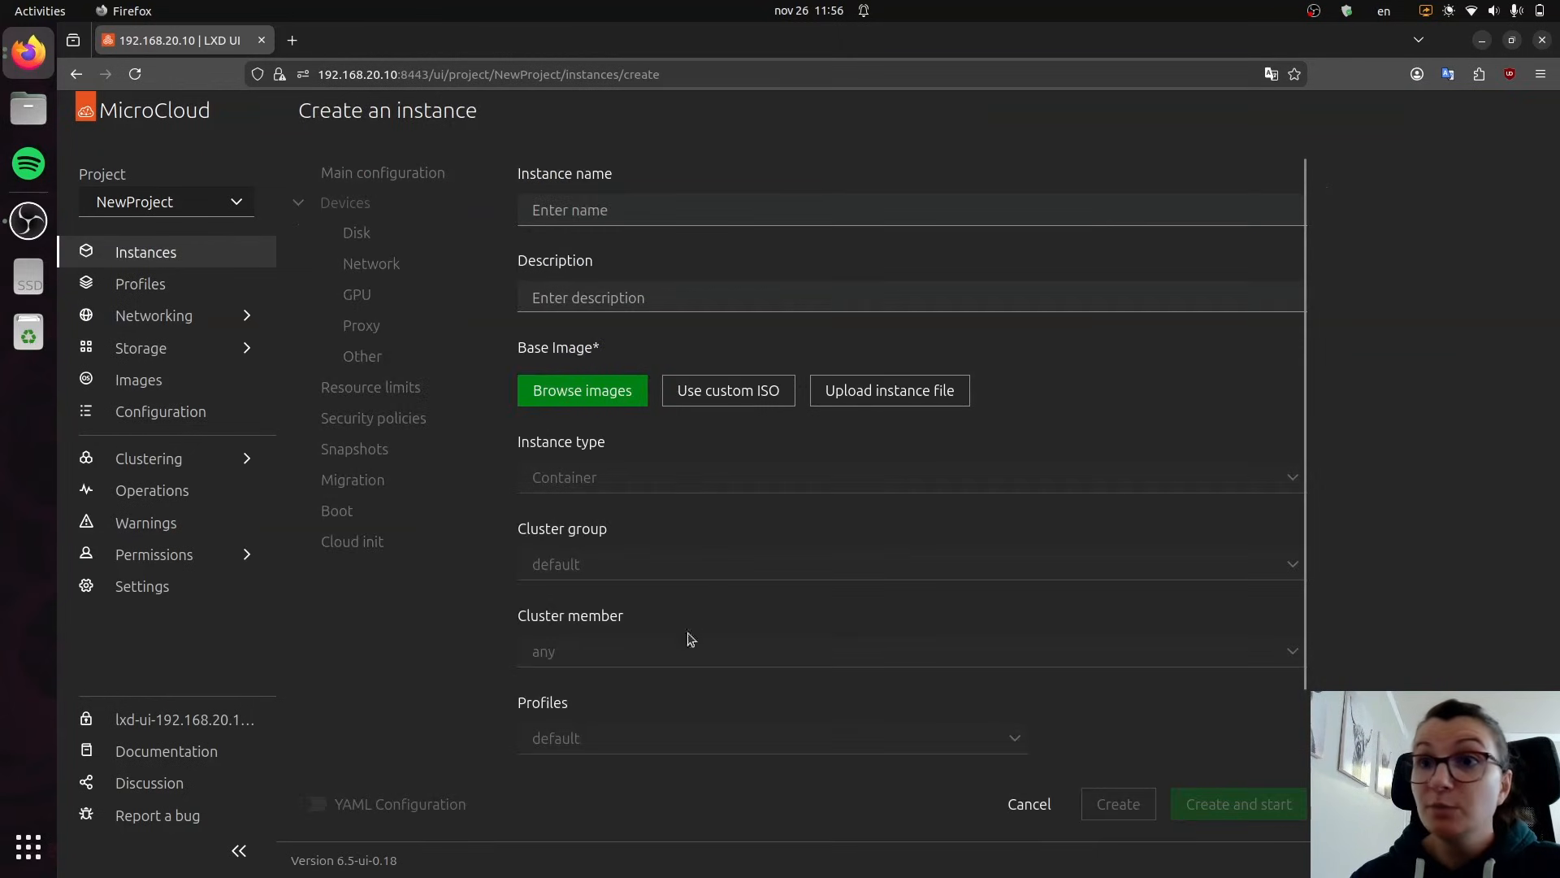
{"action": "left_click", "coordinate": [601, 393]}
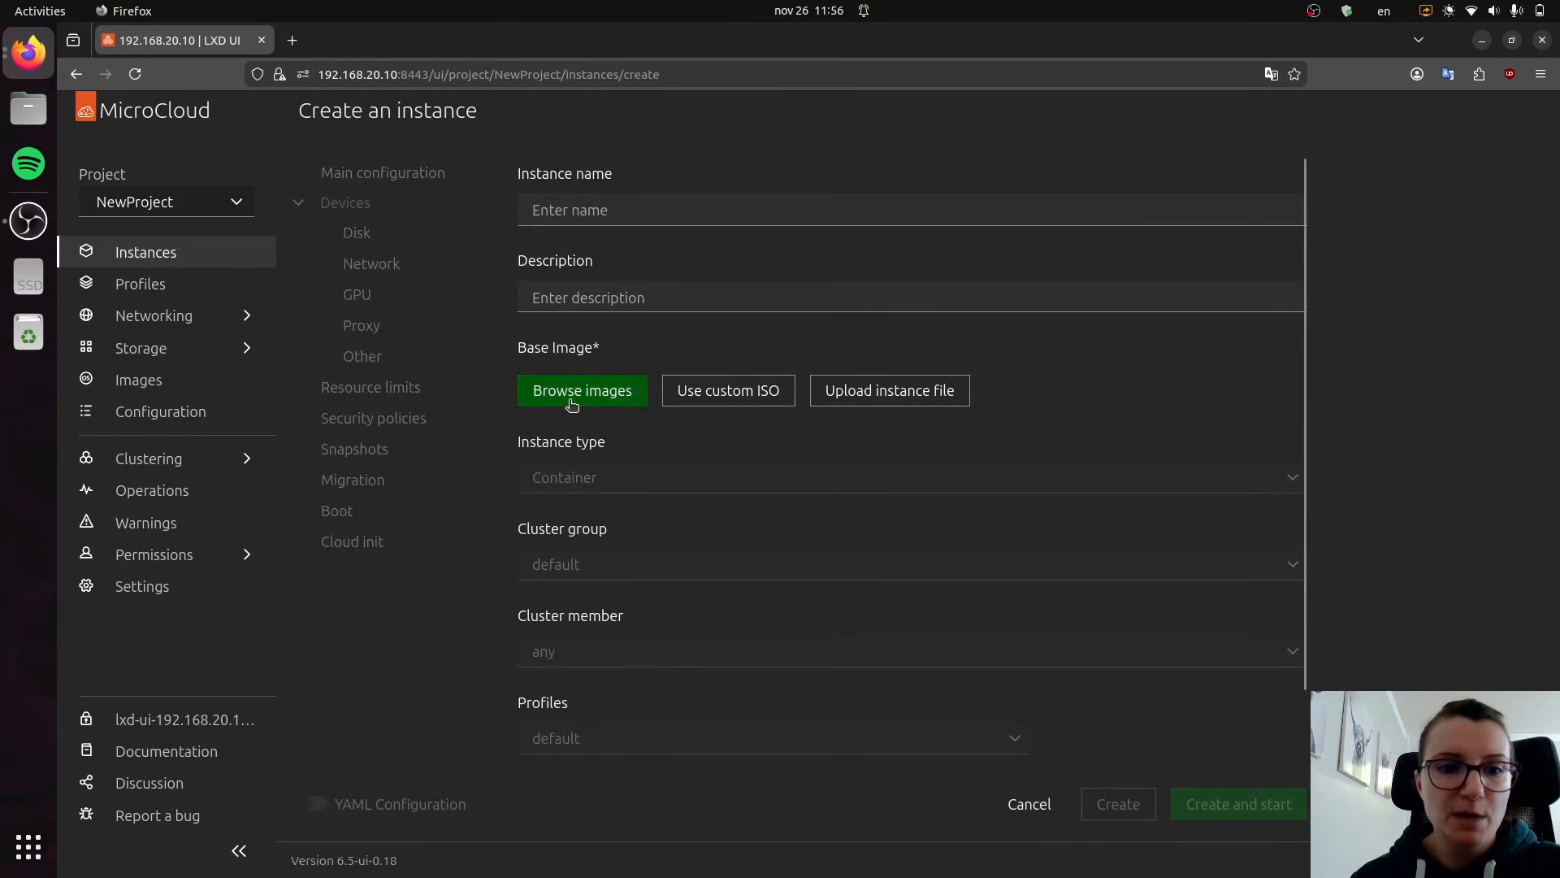
{"action": "left_click", "coordinate": [319, 409]}
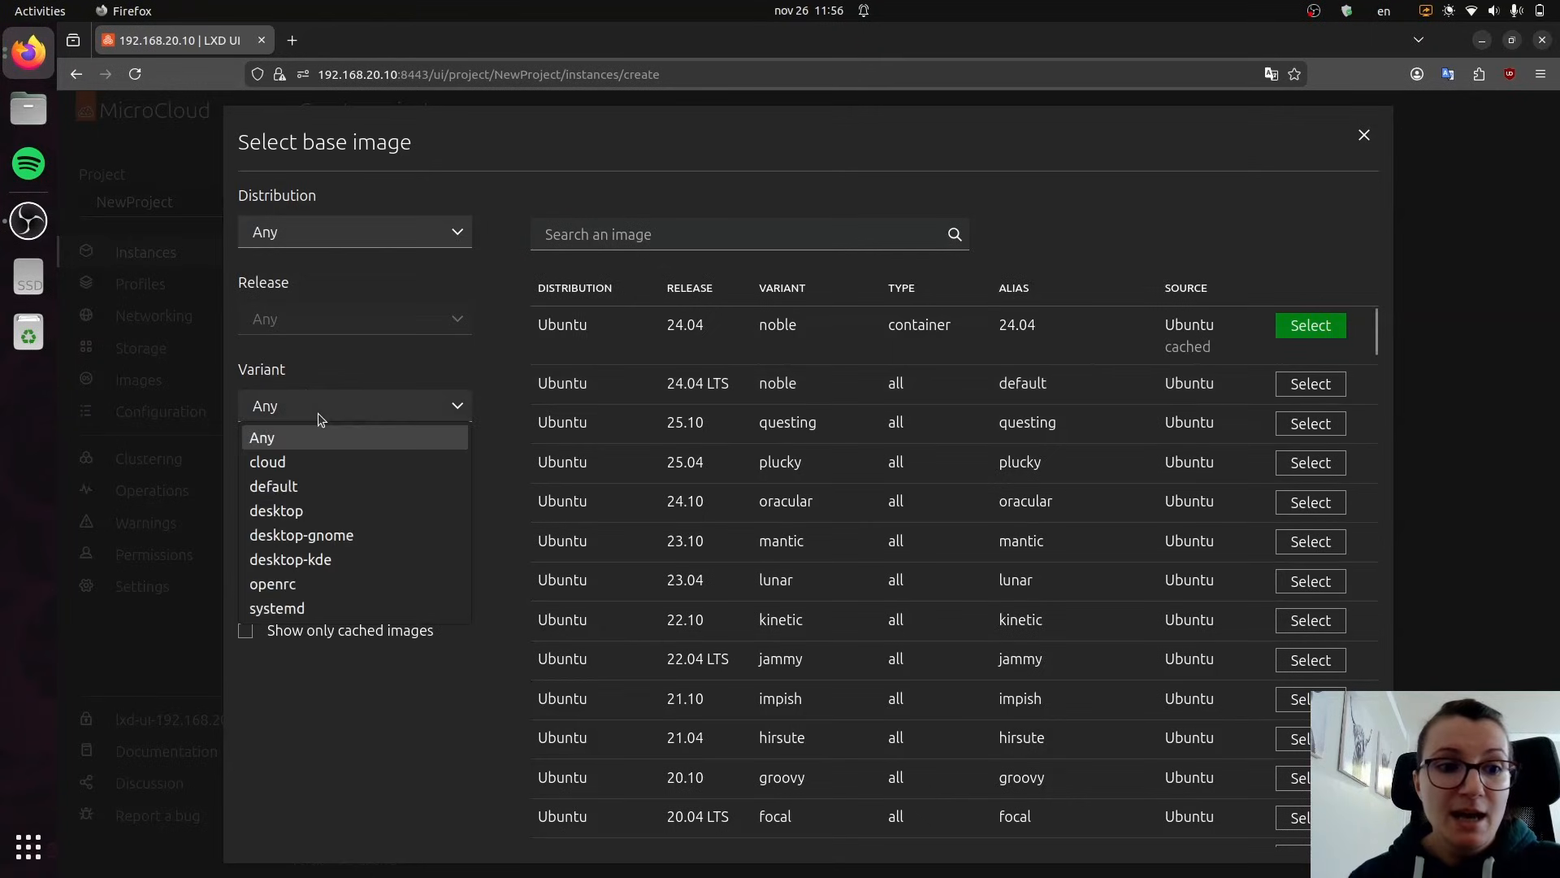
{"action": "left_click", "coordinate": [280, 512]}
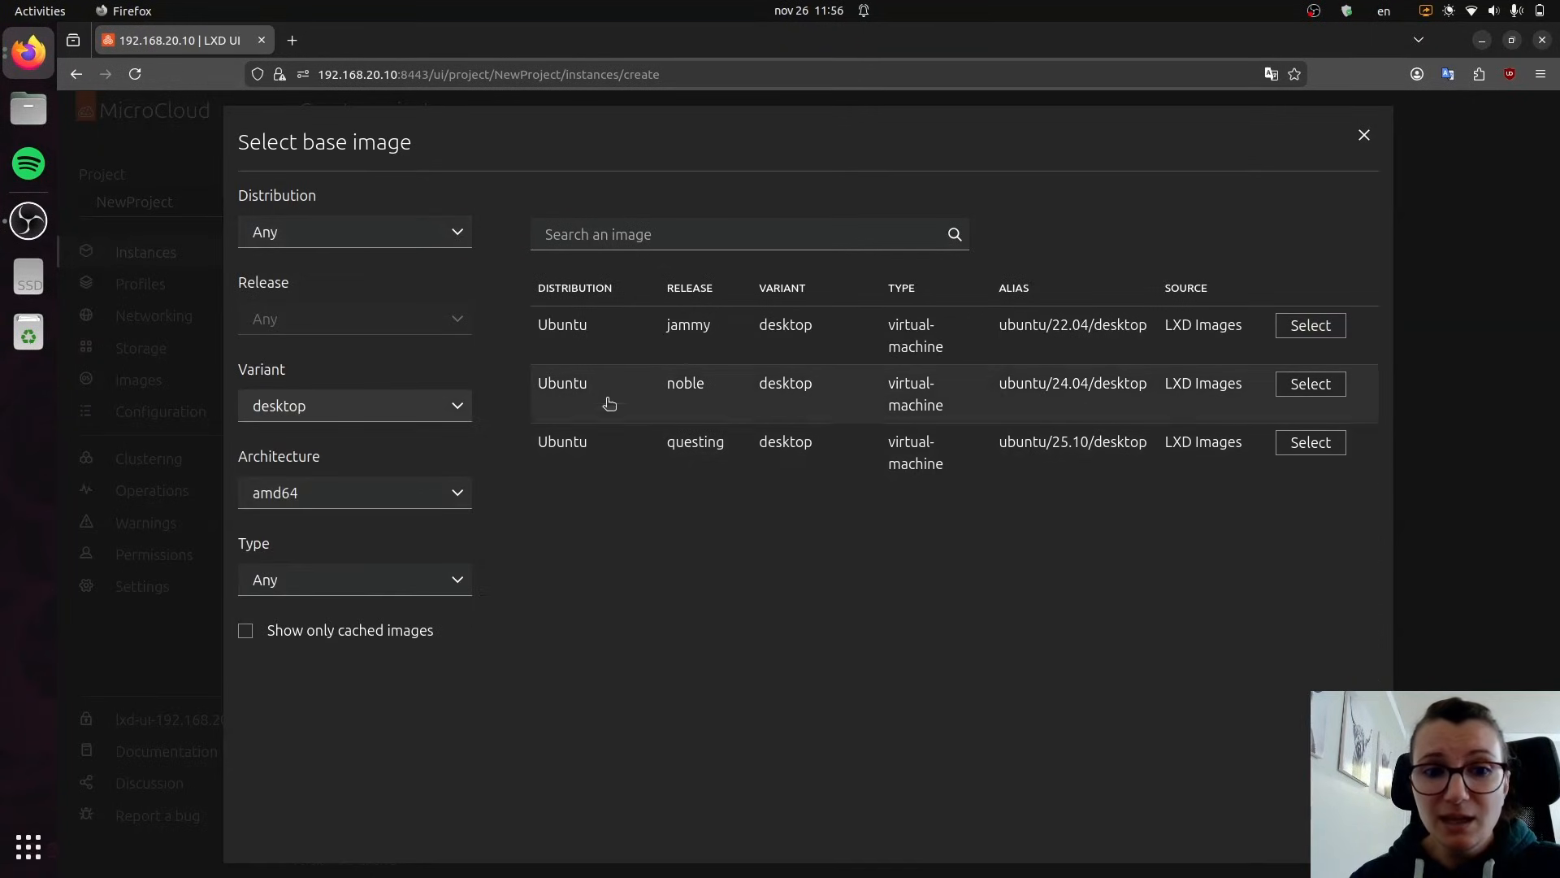
Step: Check which base images are offered for the desktop-gnome and desktop-kde variants
{"action": "left_click", "coordinate": [359, 406]}
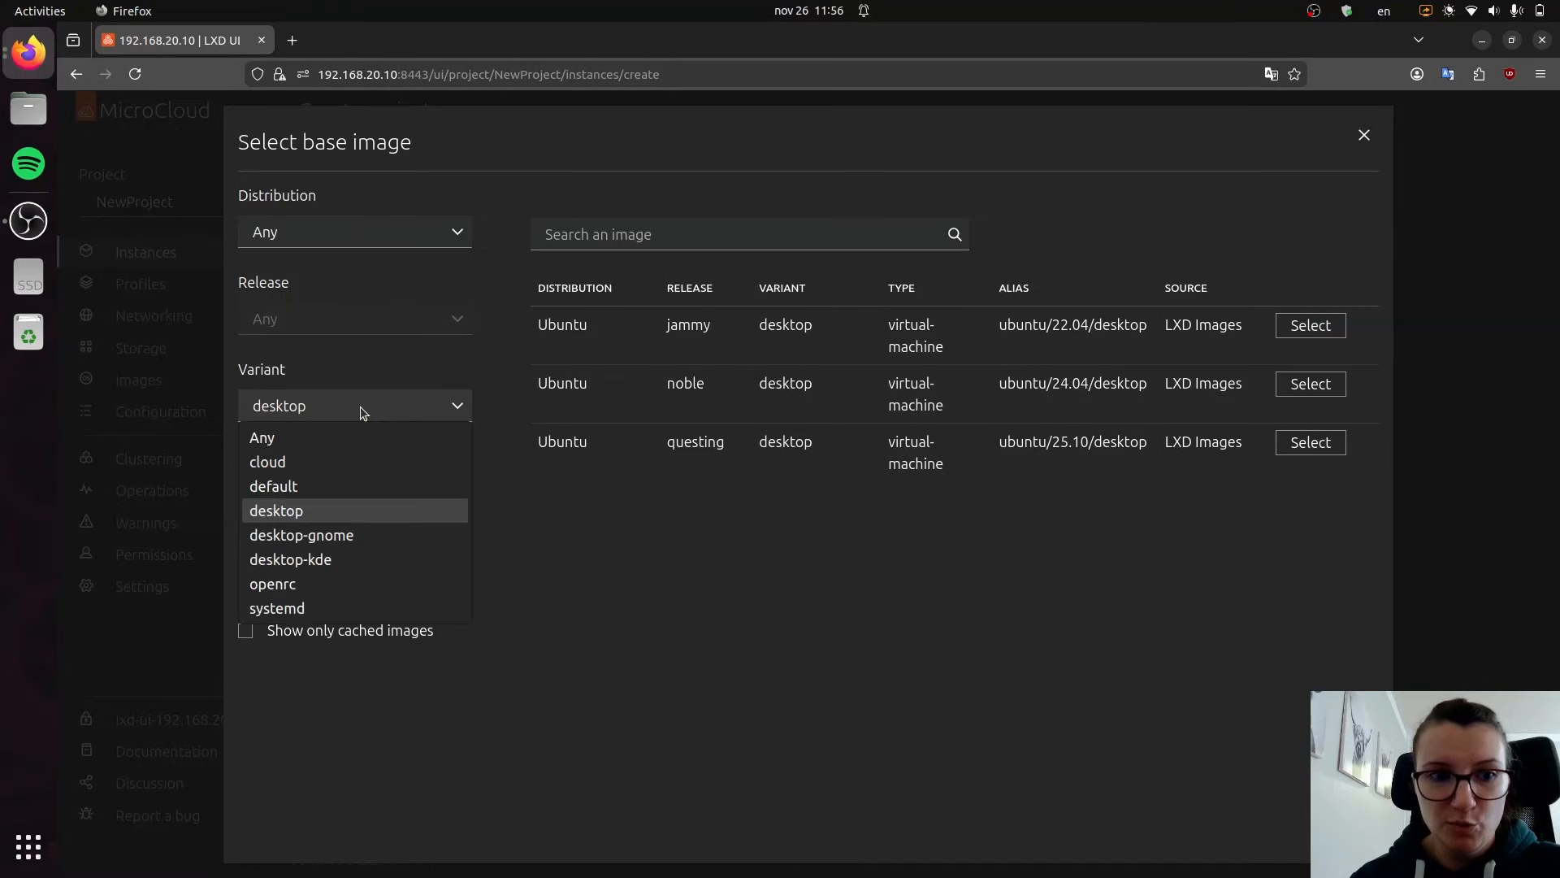
{"action": "left_click", "coordinate": [329, 536]}
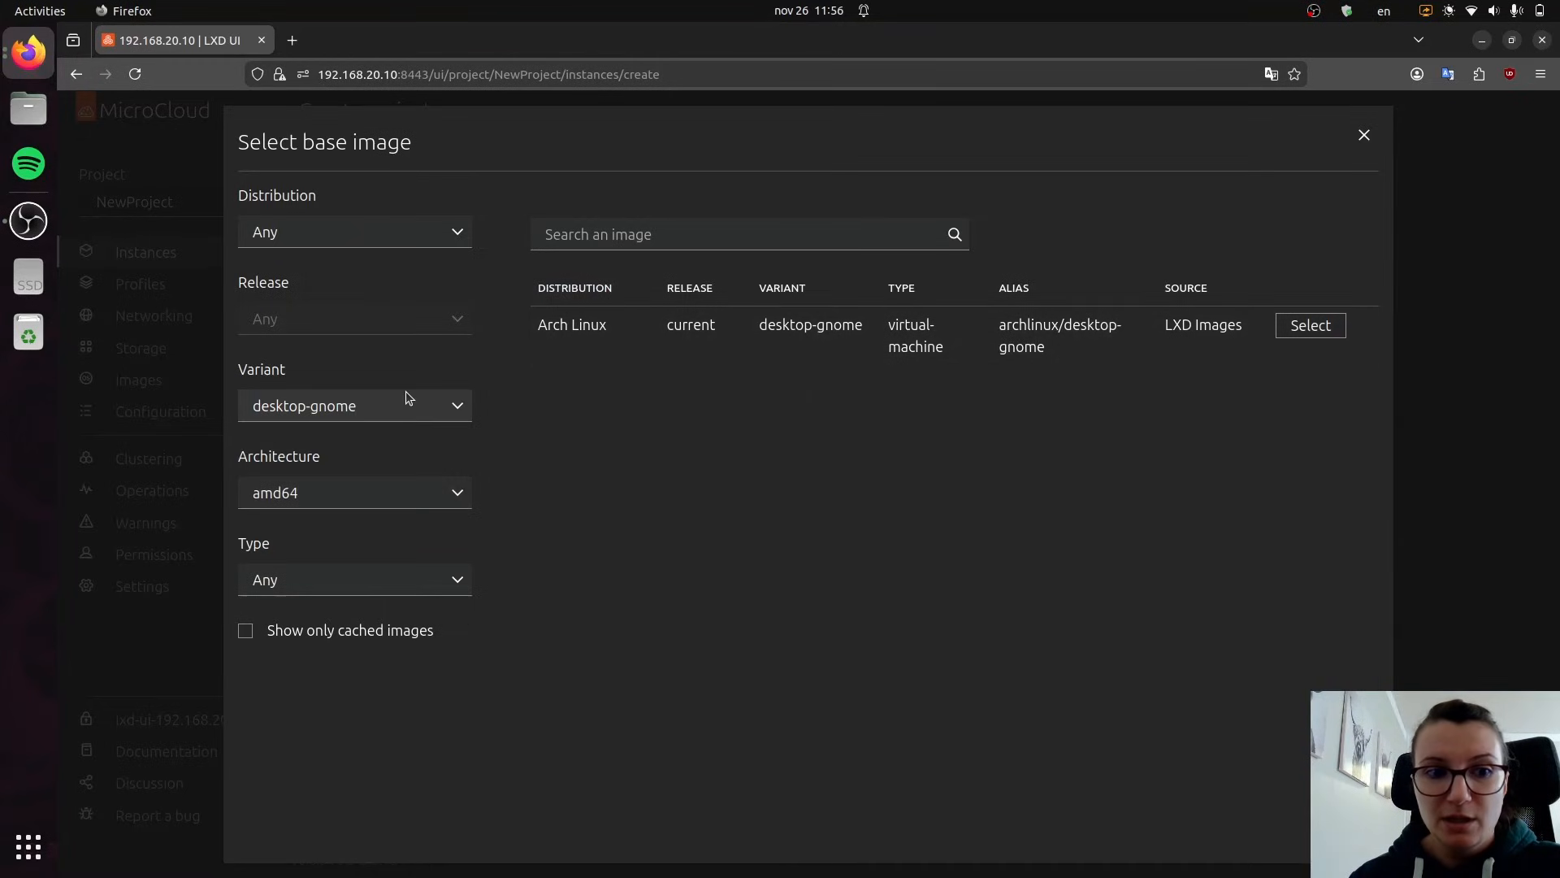
{"action": "left_click", "coordinate": [406, 405]}
{"action": "left_click", "coordinate": [309, 559]}
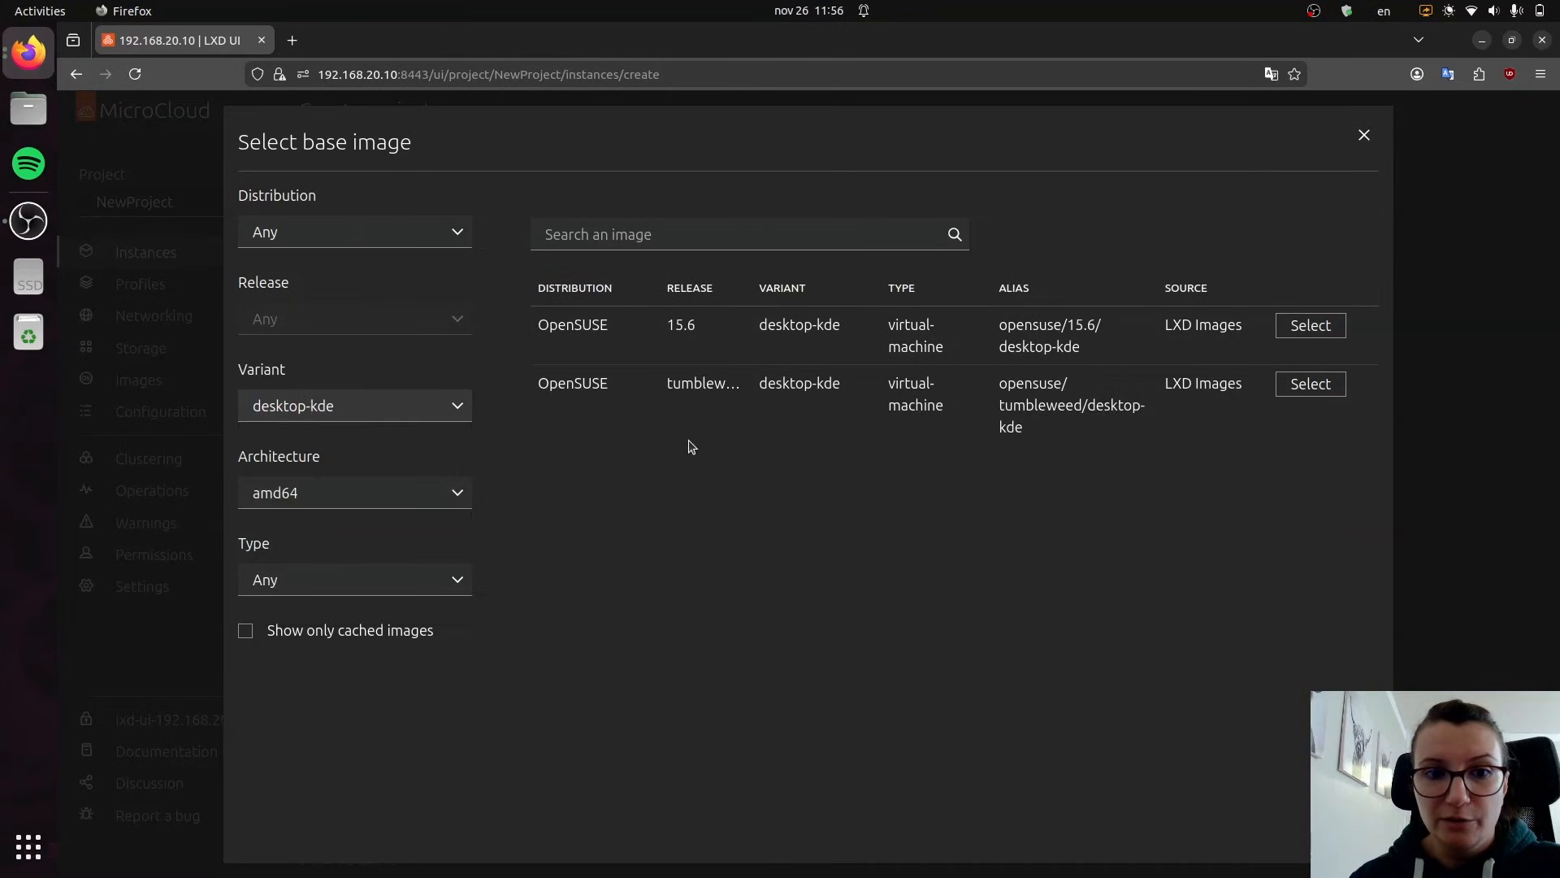
Step: Choose the Ubuntu questing image of the desktop variant as base image and assign the DesktopVM profile to the instance
{"action": "left_click", "coordinate": [371, 411]}
{"action": "left_click", "coordinate": [299, 510]}
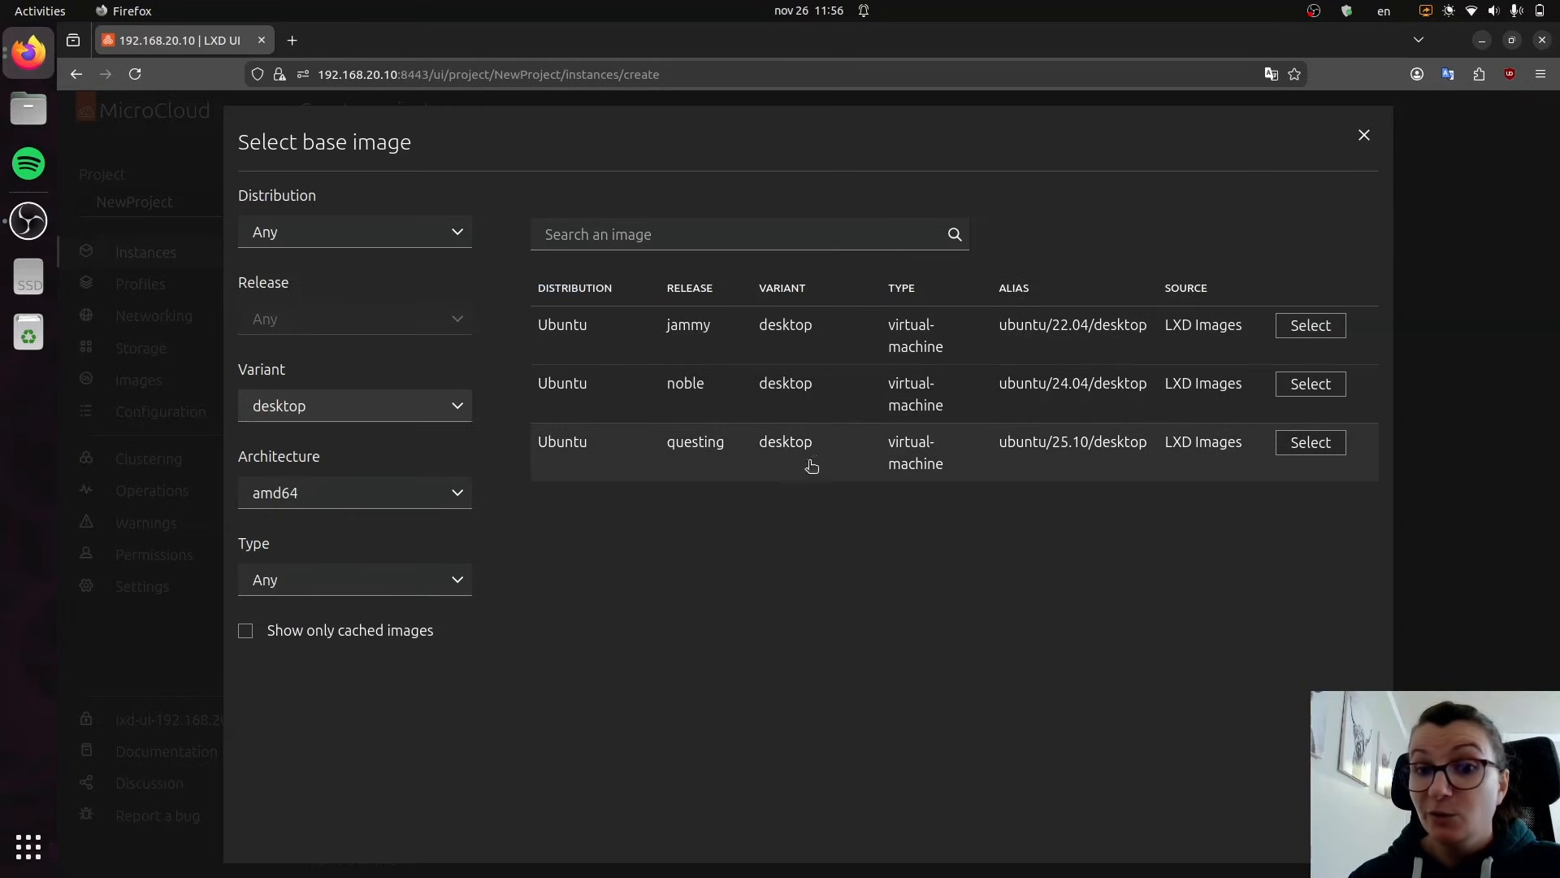
{"action": "left_click", "coordinate": [1292, 453]}
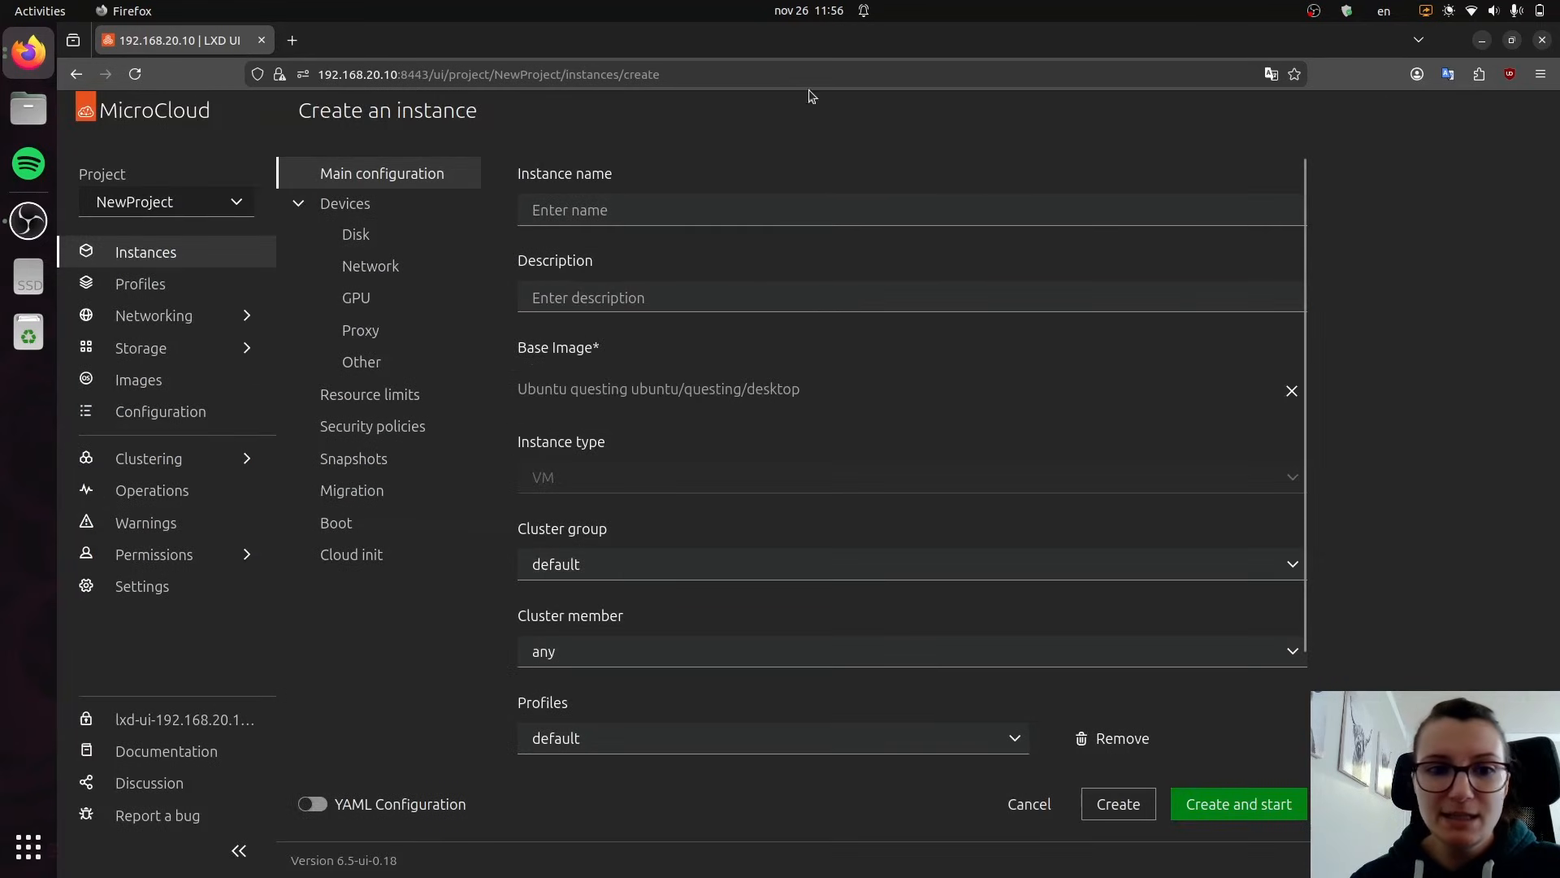
{"action": "left_click", "coordinate": [628, 733]}
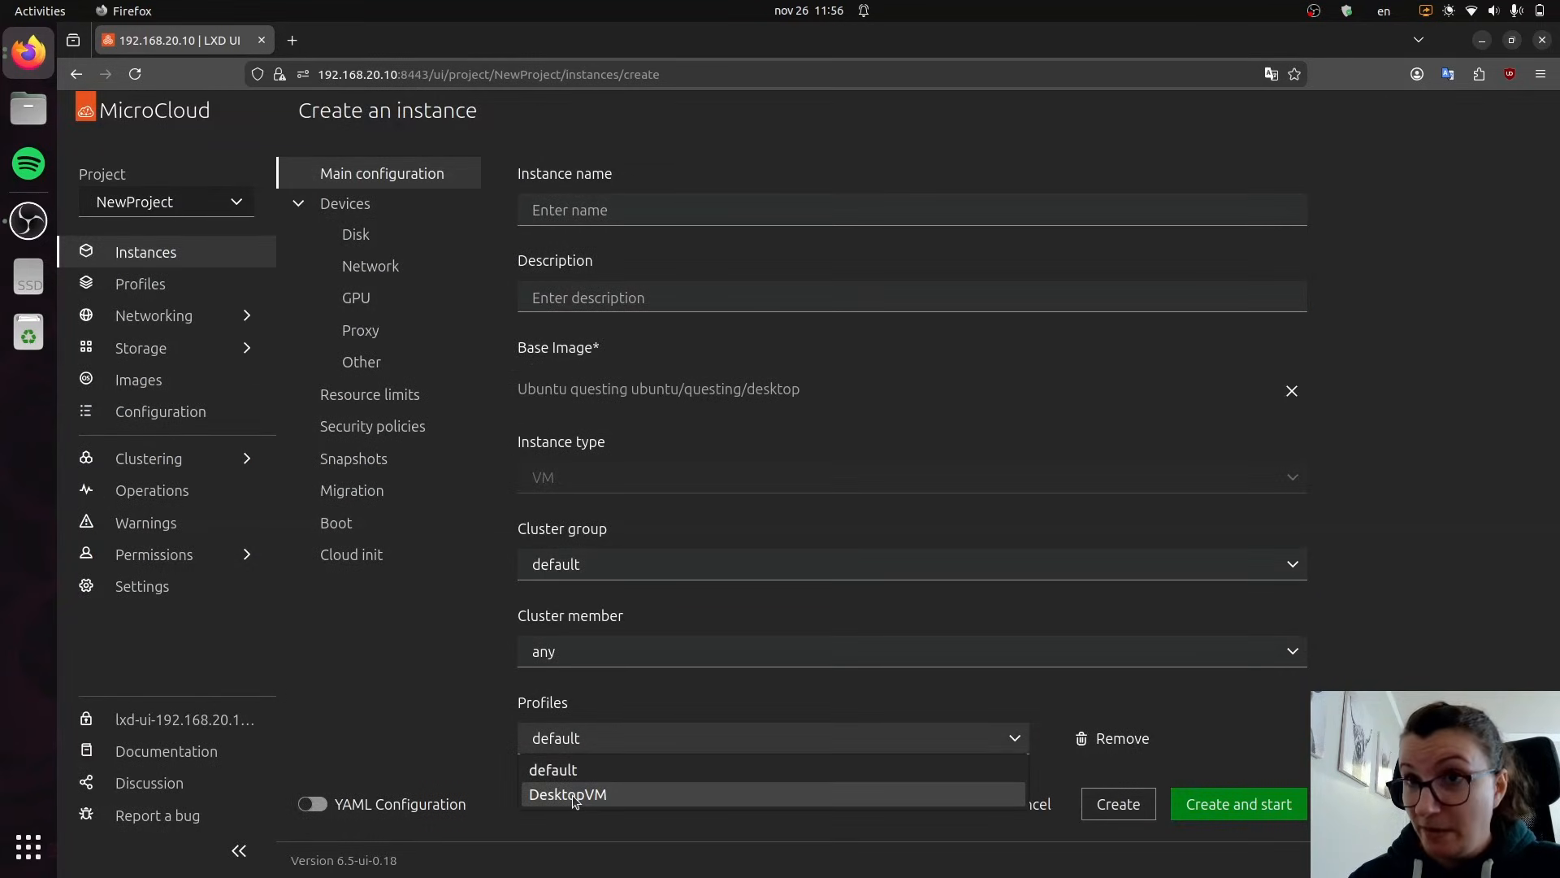
{"action": "left_click", "coordinate": [573, 795]}
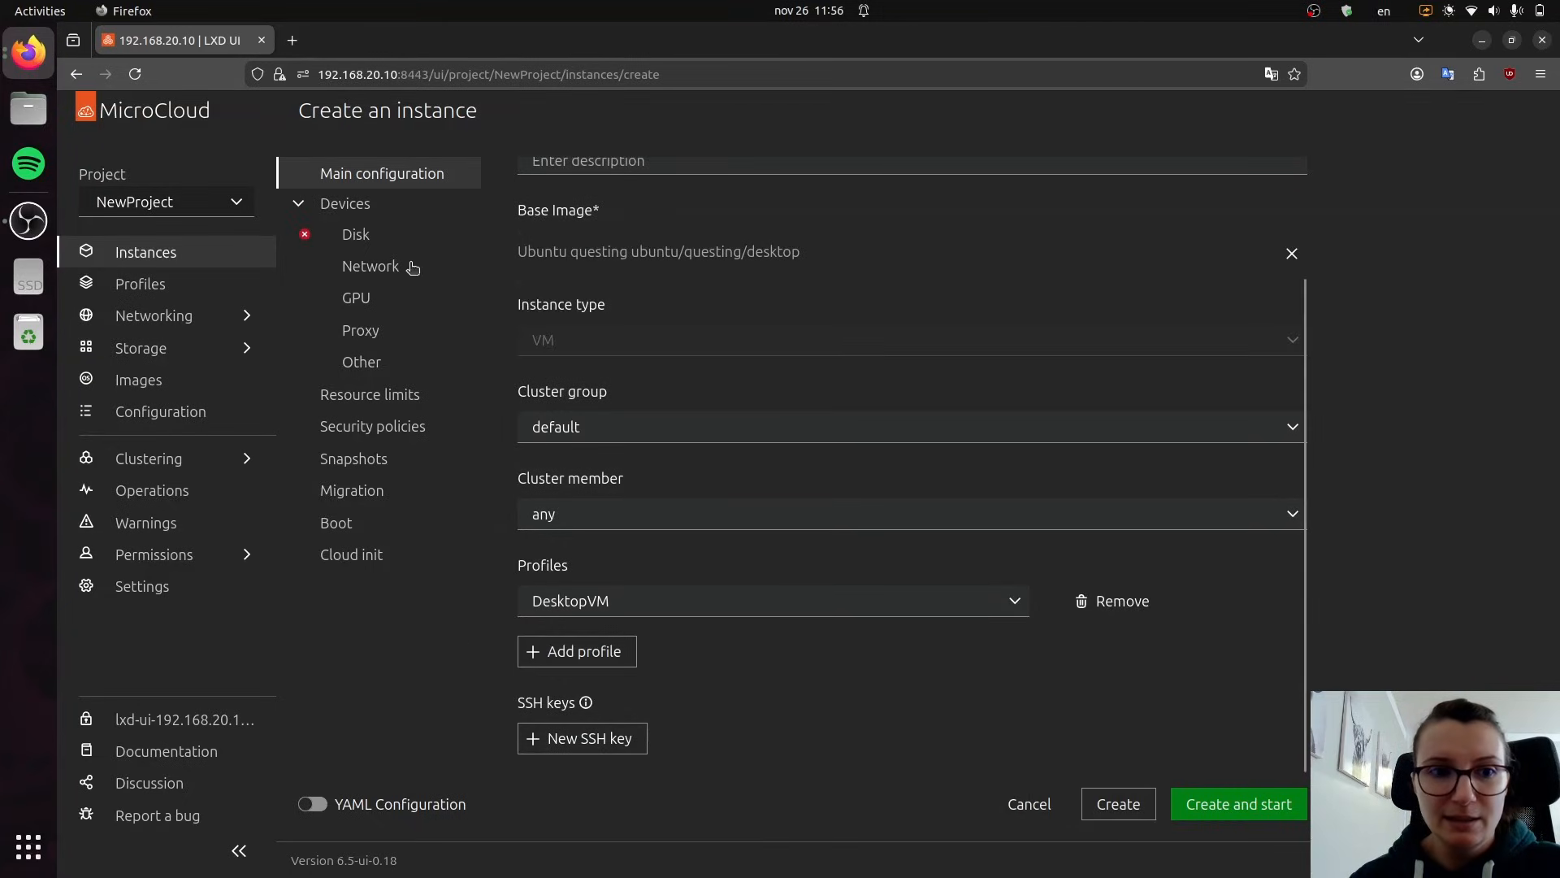
Step: Override the instance's root storage with the remote (ceph) pool, check the inherited resource limits, and create and start the instance
{"action": "left_click", "coordinate": [352, 233]}
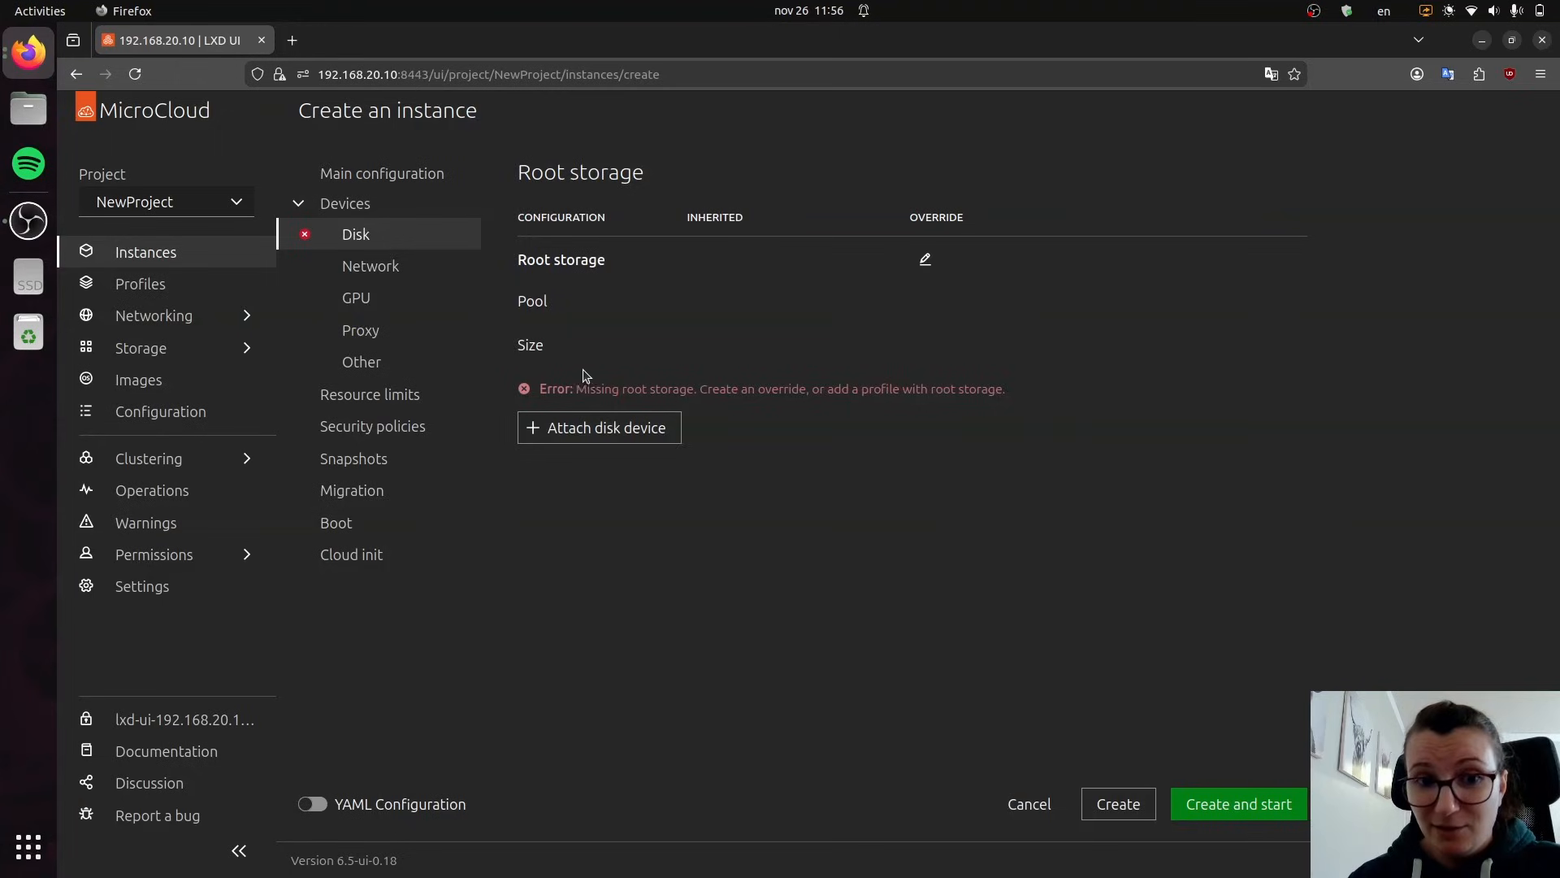
{"action": "left_click", "coordinate": [925, 262]}
{"action": "left_click", "coordinate": [1016, 307]}
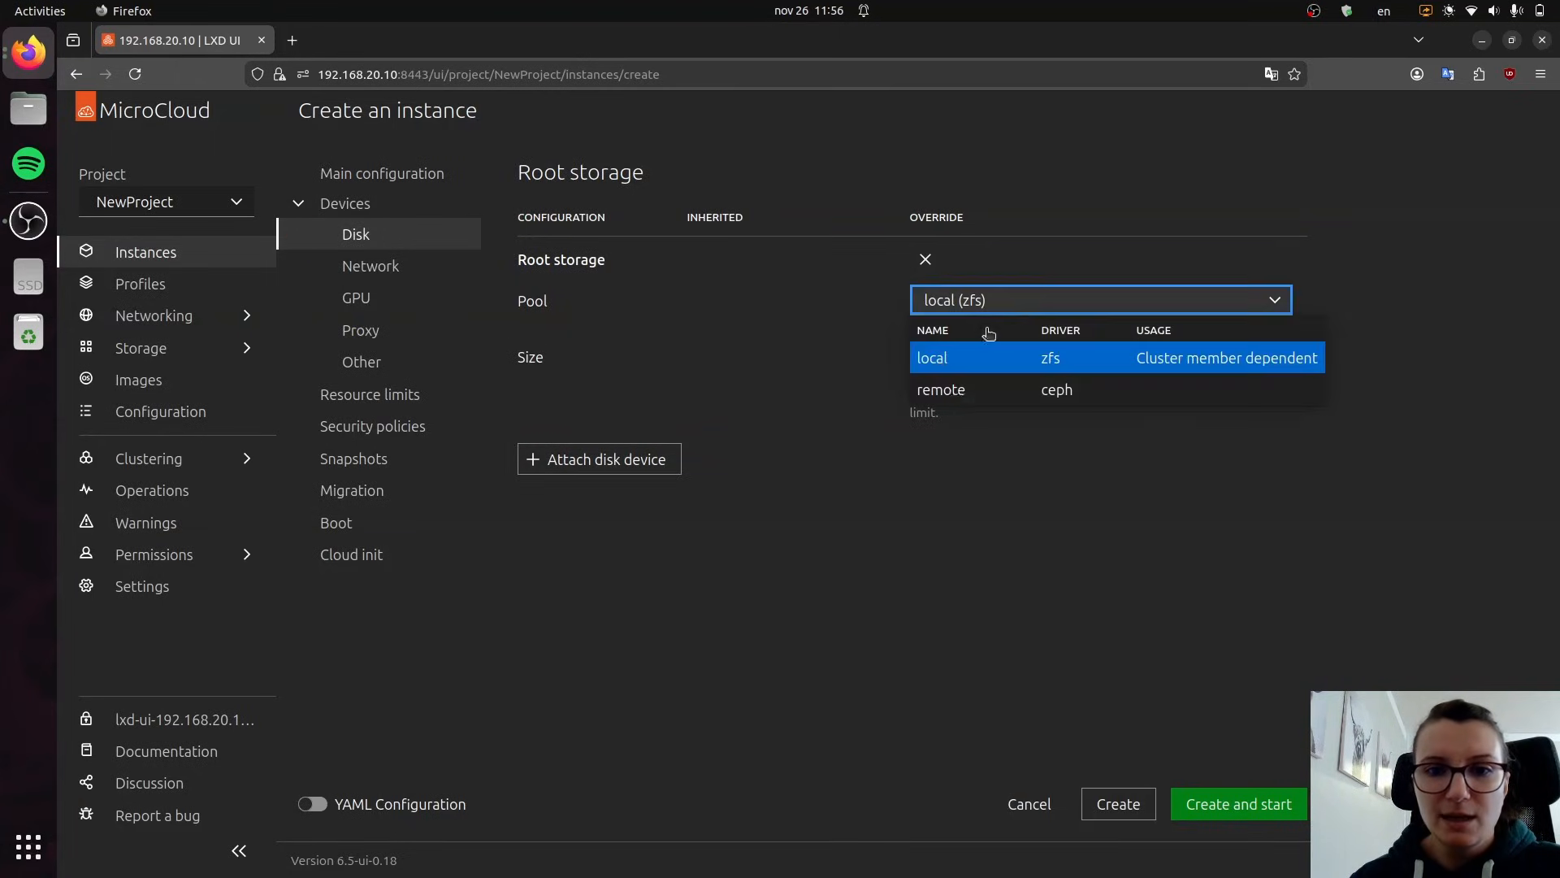
{"action": "left_click", "coordinate": [945, 392]}
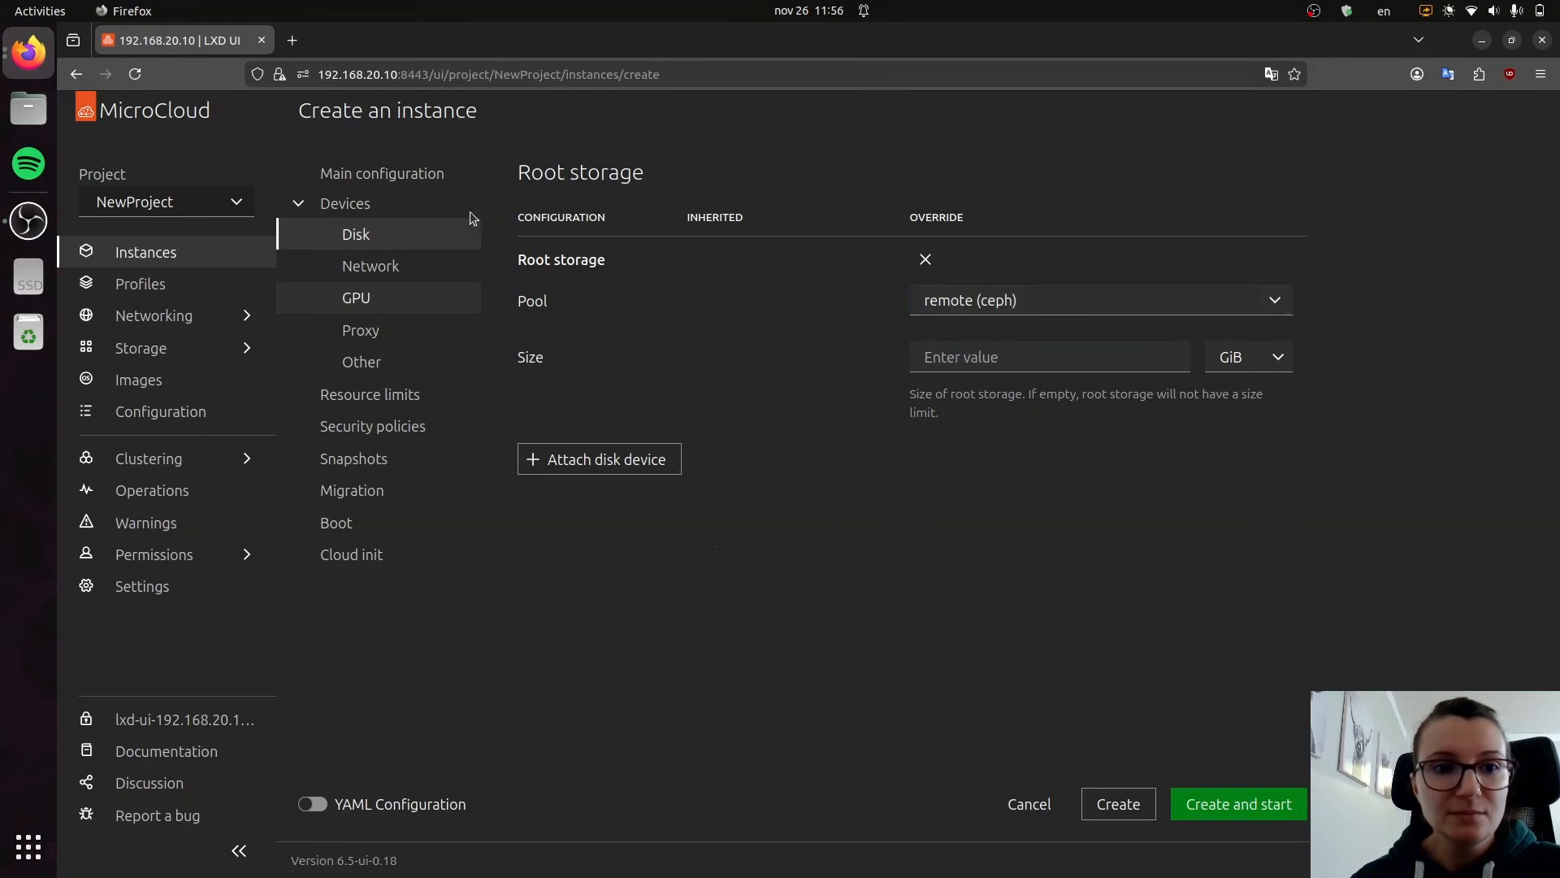
{"action": "left_click", "coordinate": [389, 396]}
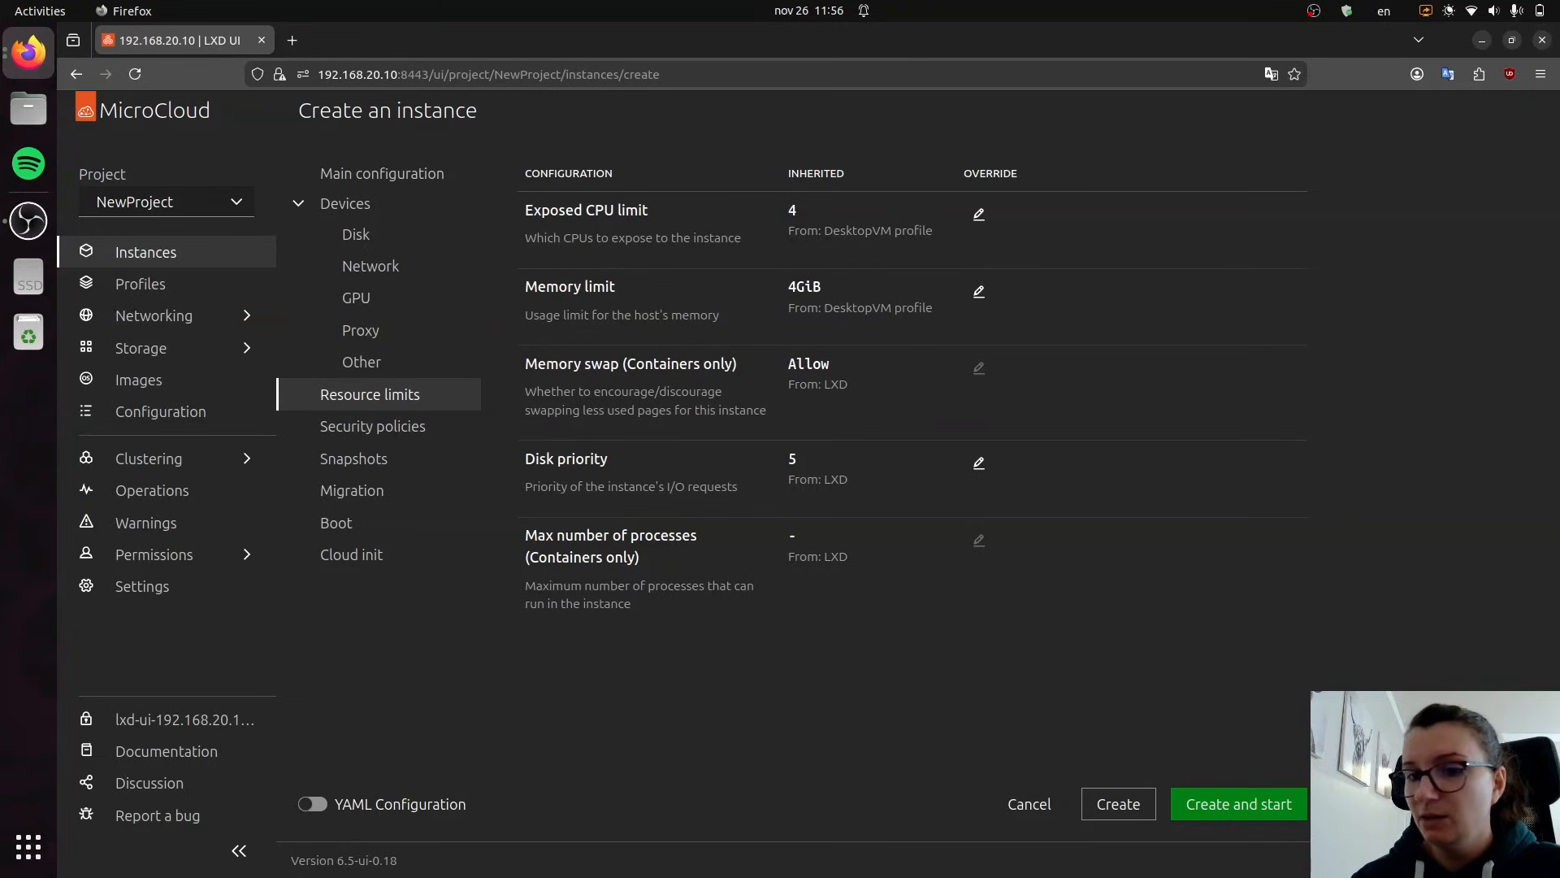
{"action": "left_click", "coordinate": [1244, 807]}
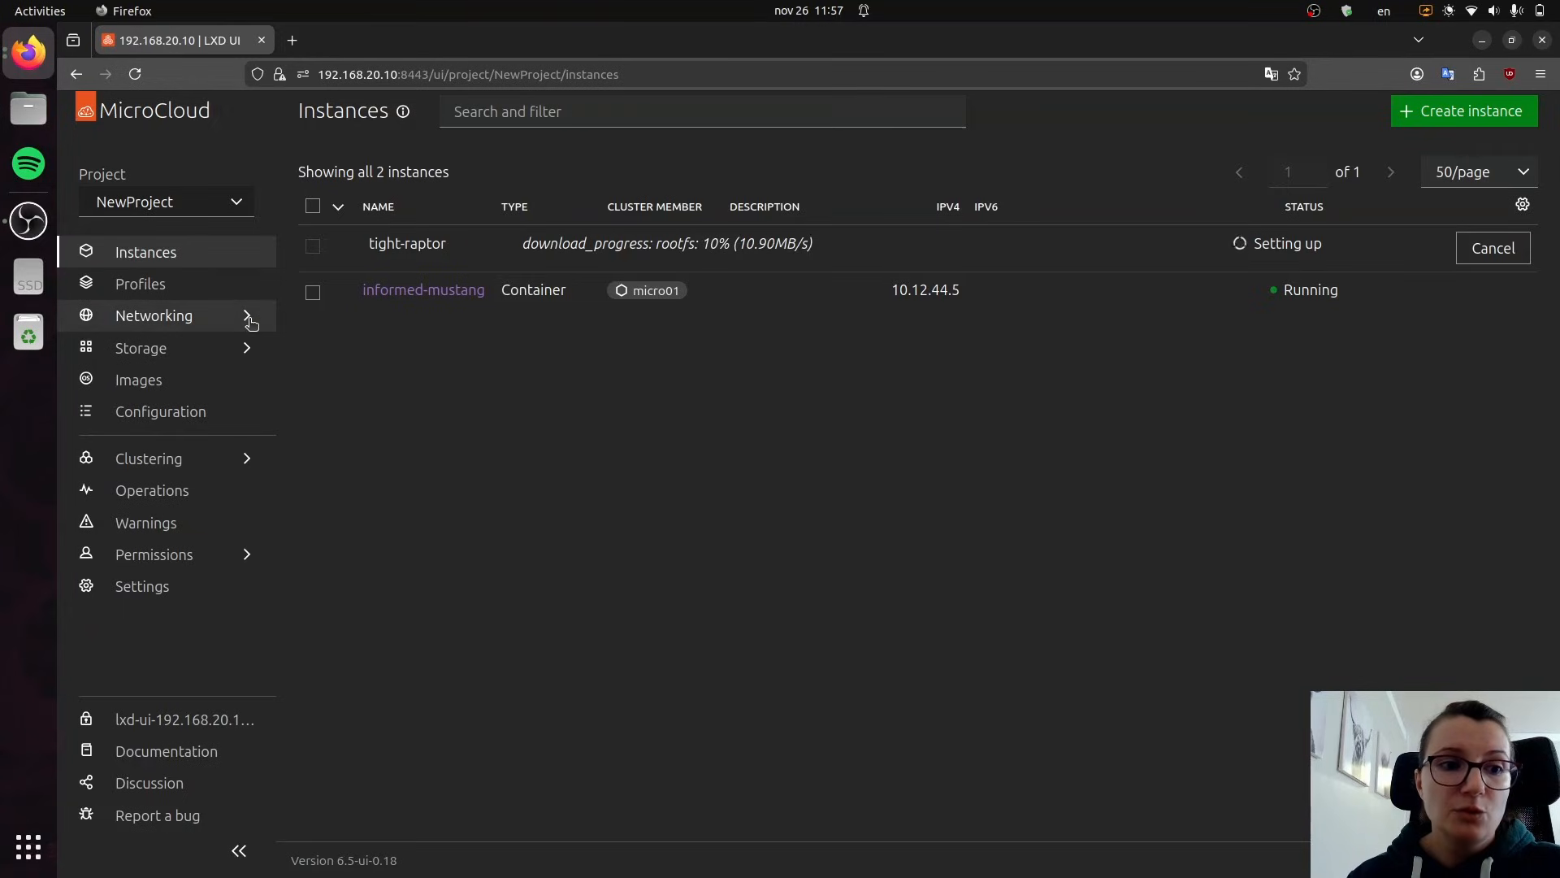
Step: Review the list of networks and open the default OVN network's details
{"action": "left_click", "coordinate": [247, 319]}
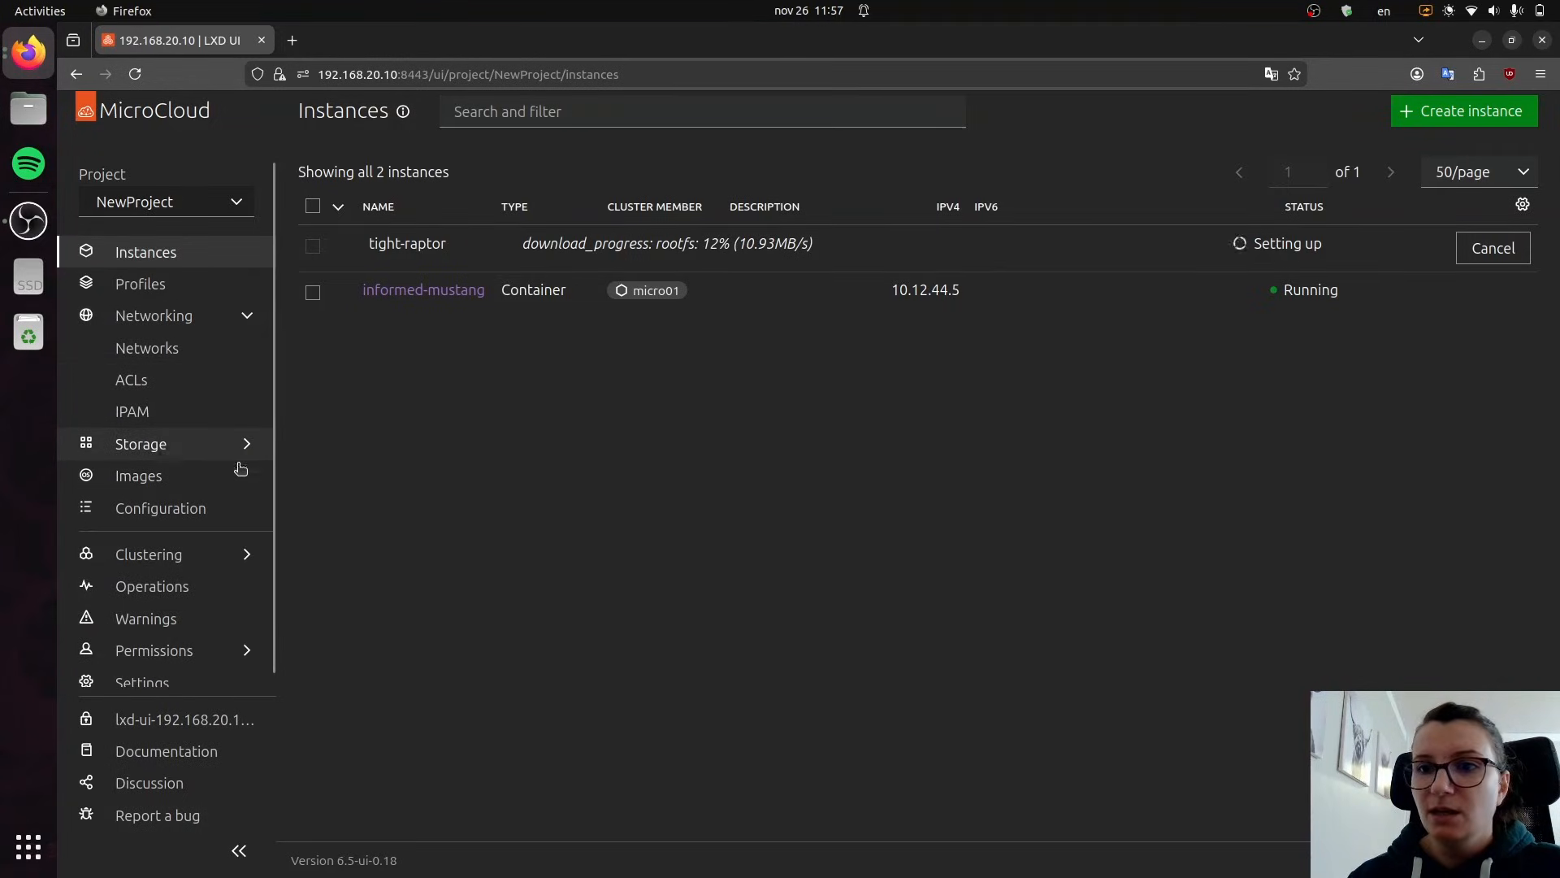
{"action": "left_click", "coordinate": [168, 350]}
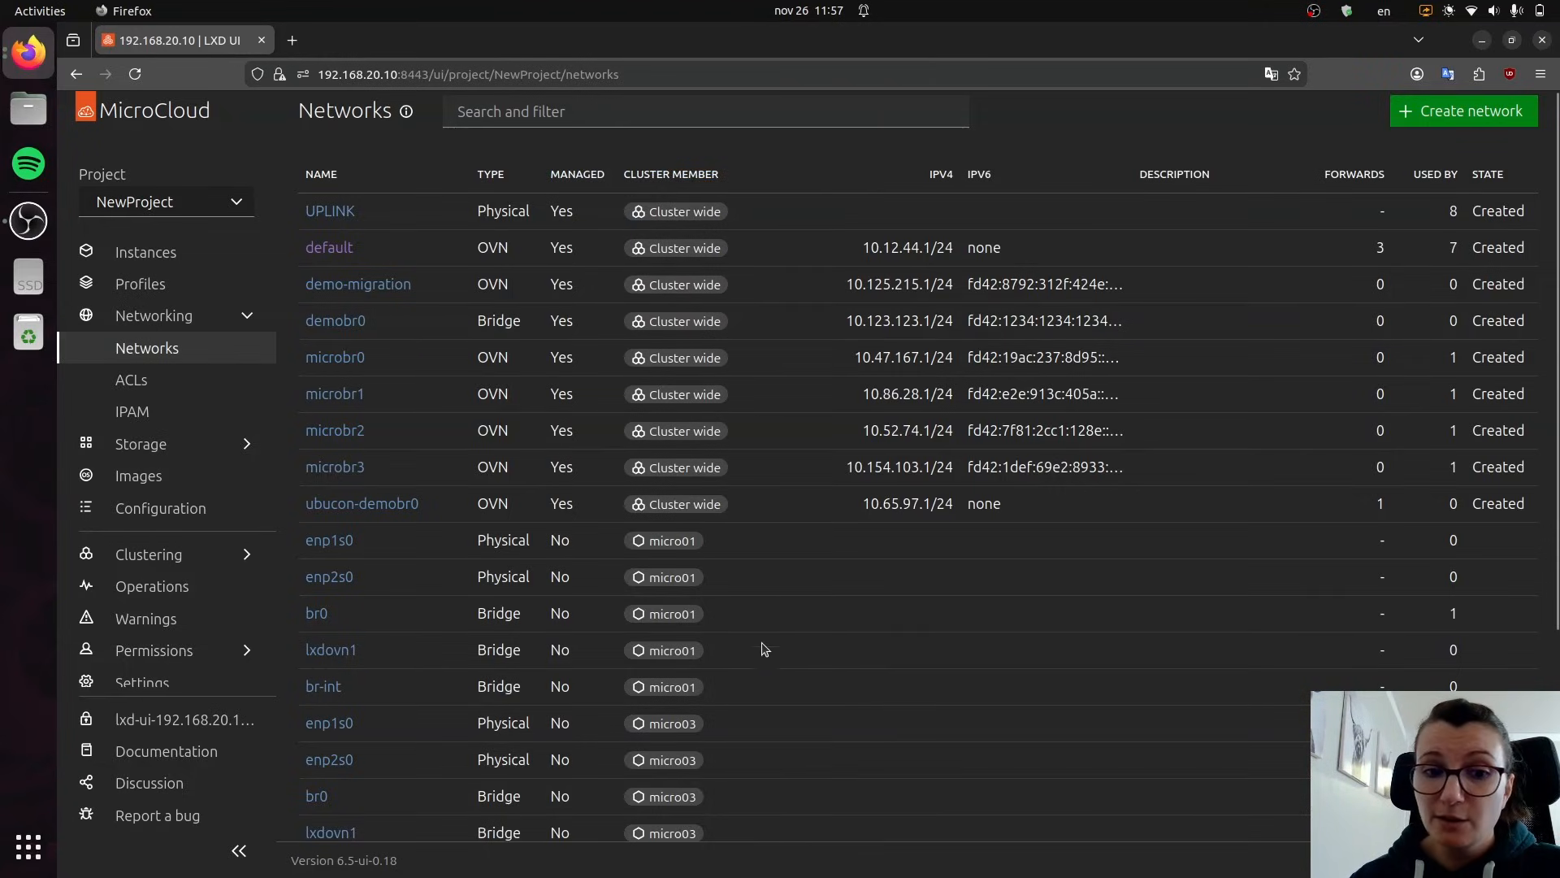
{"action": "left_click", "coordinate": [329, 250]}
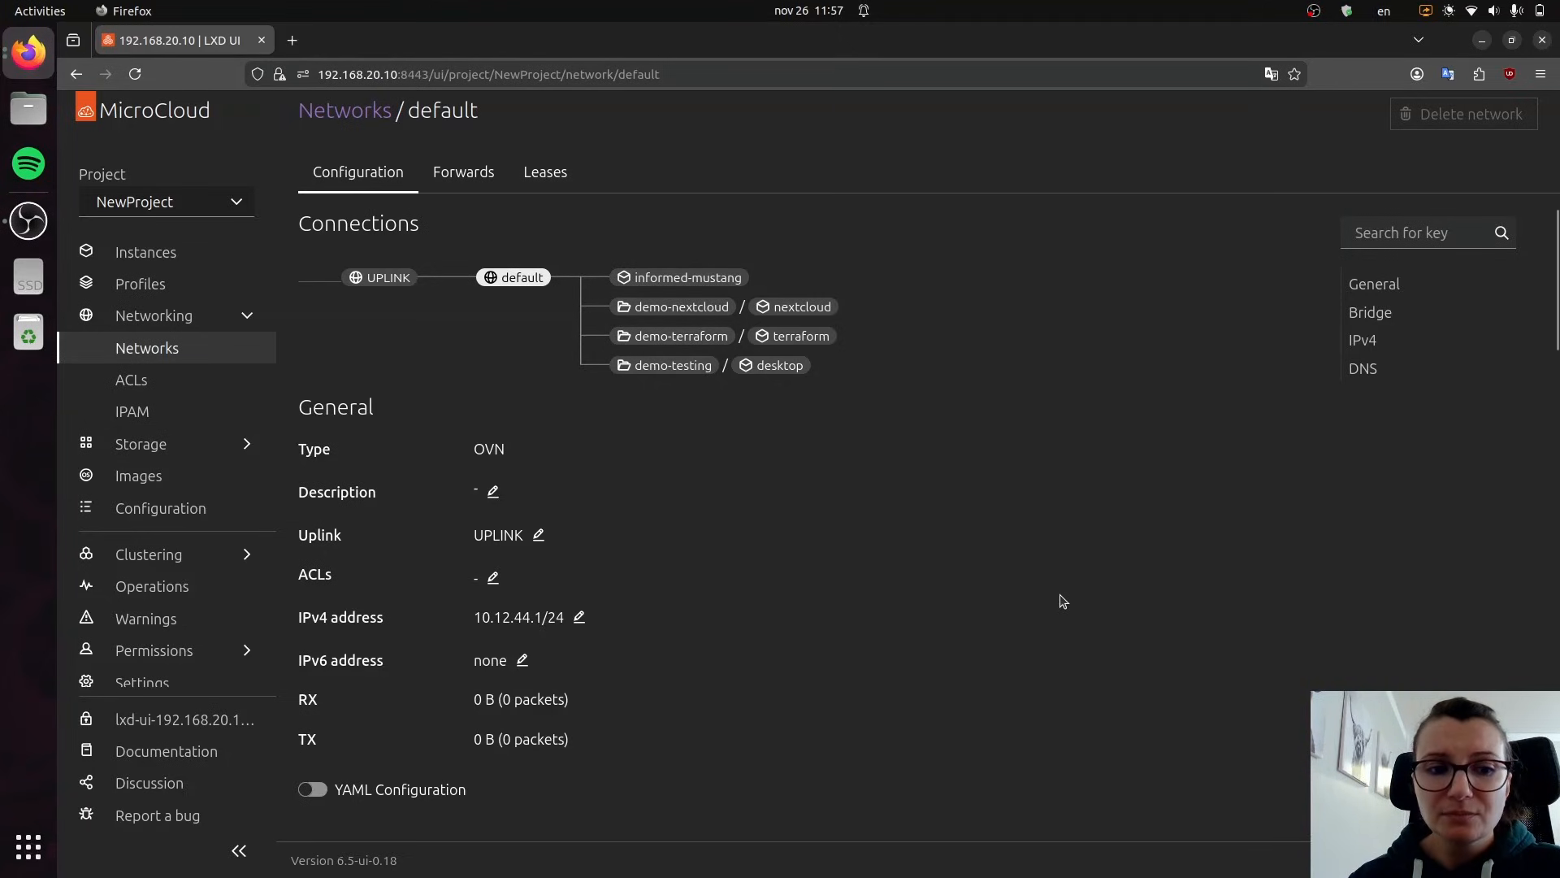
Step: Examine the default network's general, bridge and IPv4 configuration, open its MTU override for editing and cancel the edit
{"action": "scroll", "coordinate": [1063, 602], "scroll_direction": "down", "scroll_amount": 4}
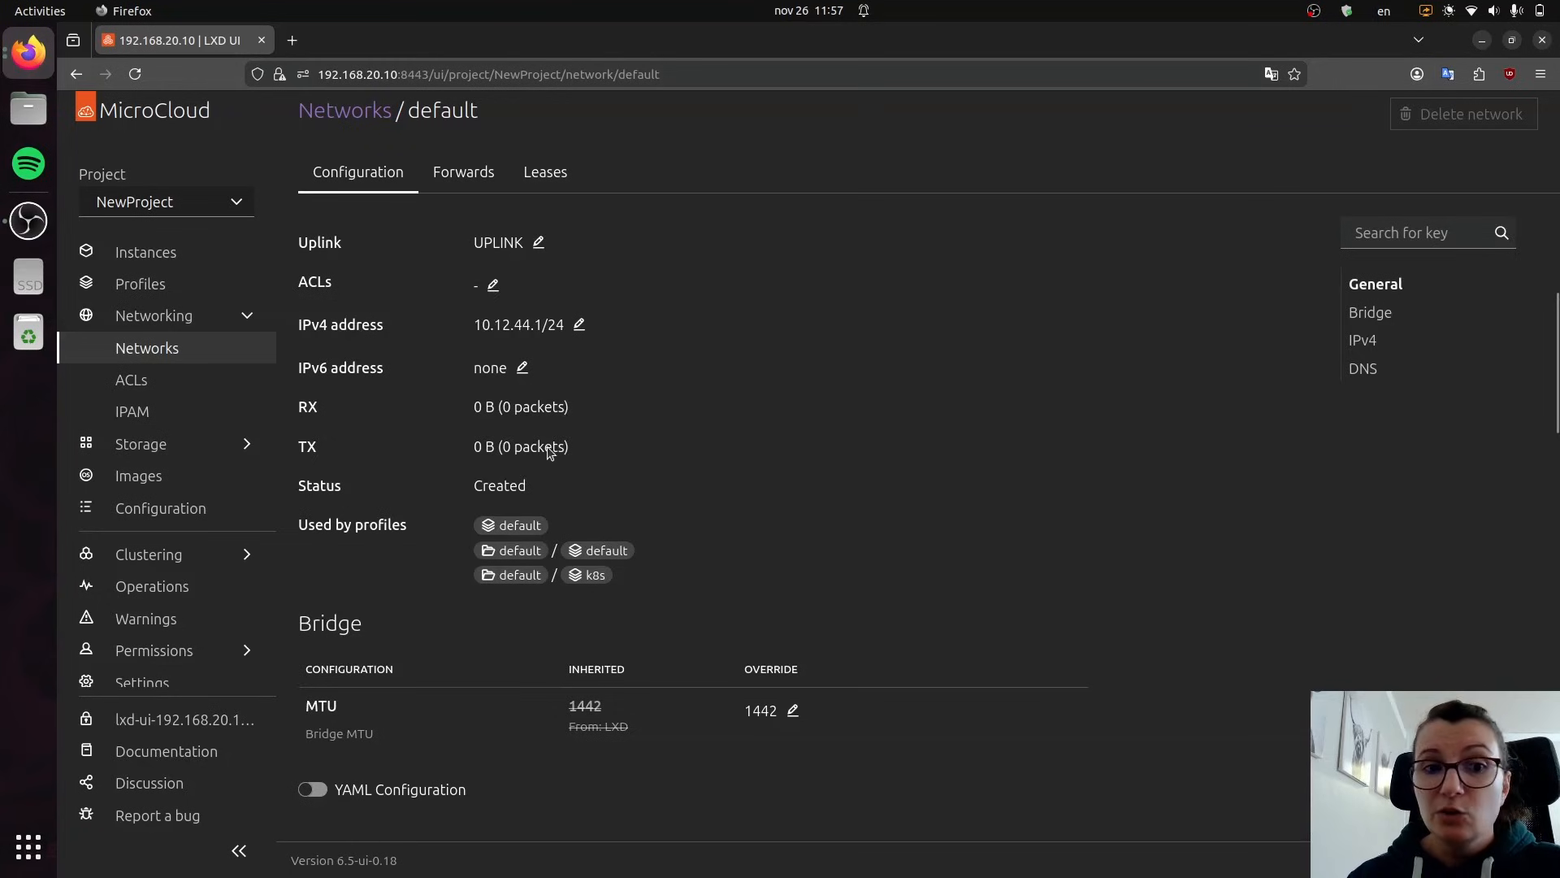
{"action": "scroll", "coordinate": [961, 557], "scroll_direction": "down", "scroll_amount": 5}
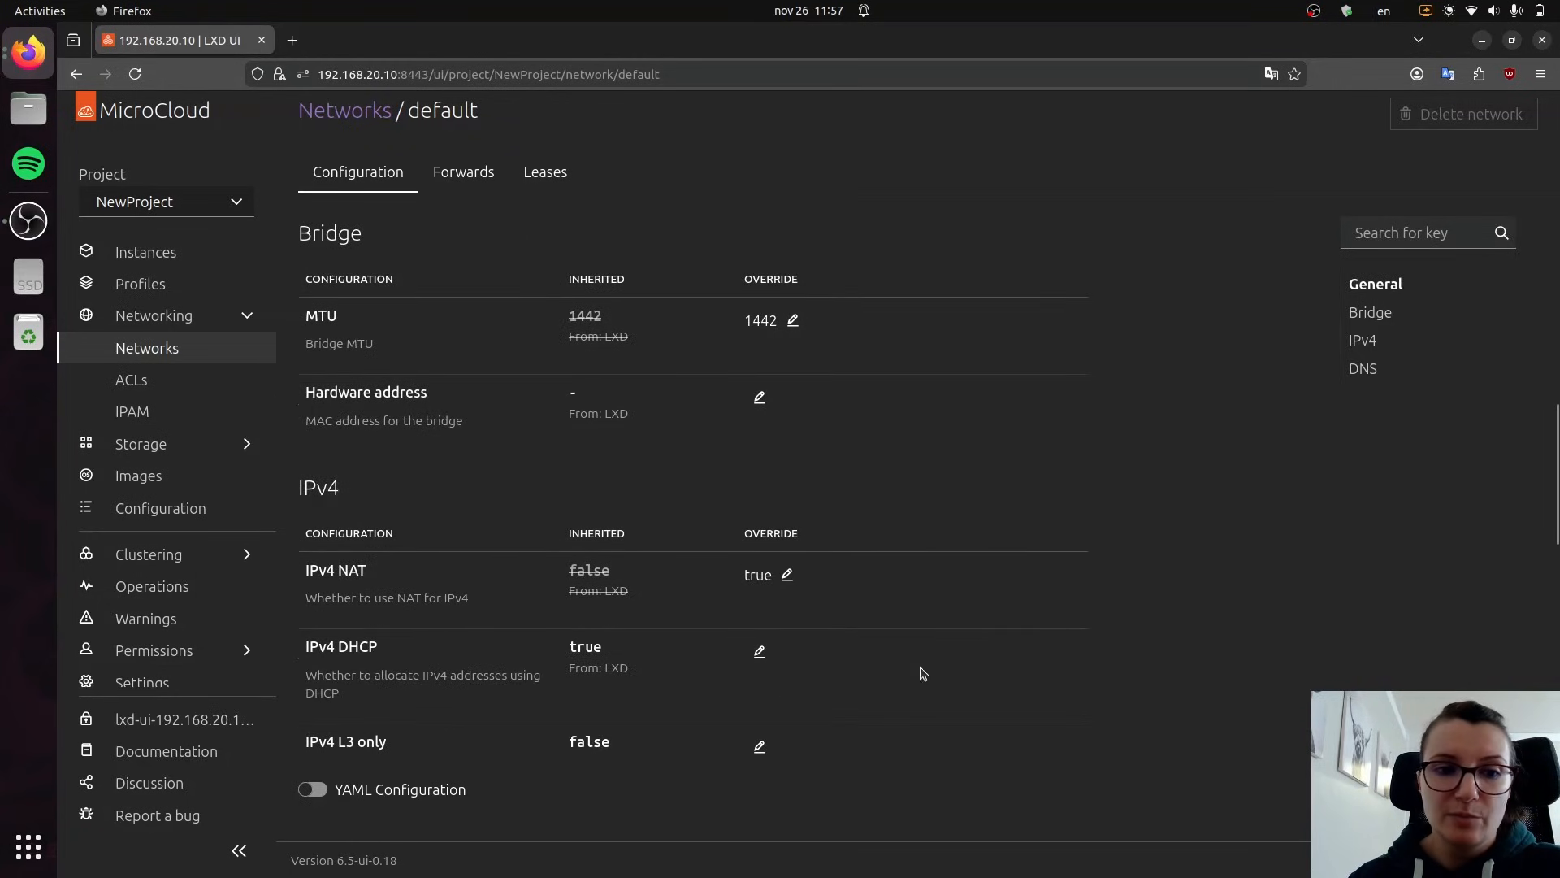
{"action": "scroll", "coordinate": [870, 567], "scroll_direction": "down", "scroll_amount": 1}
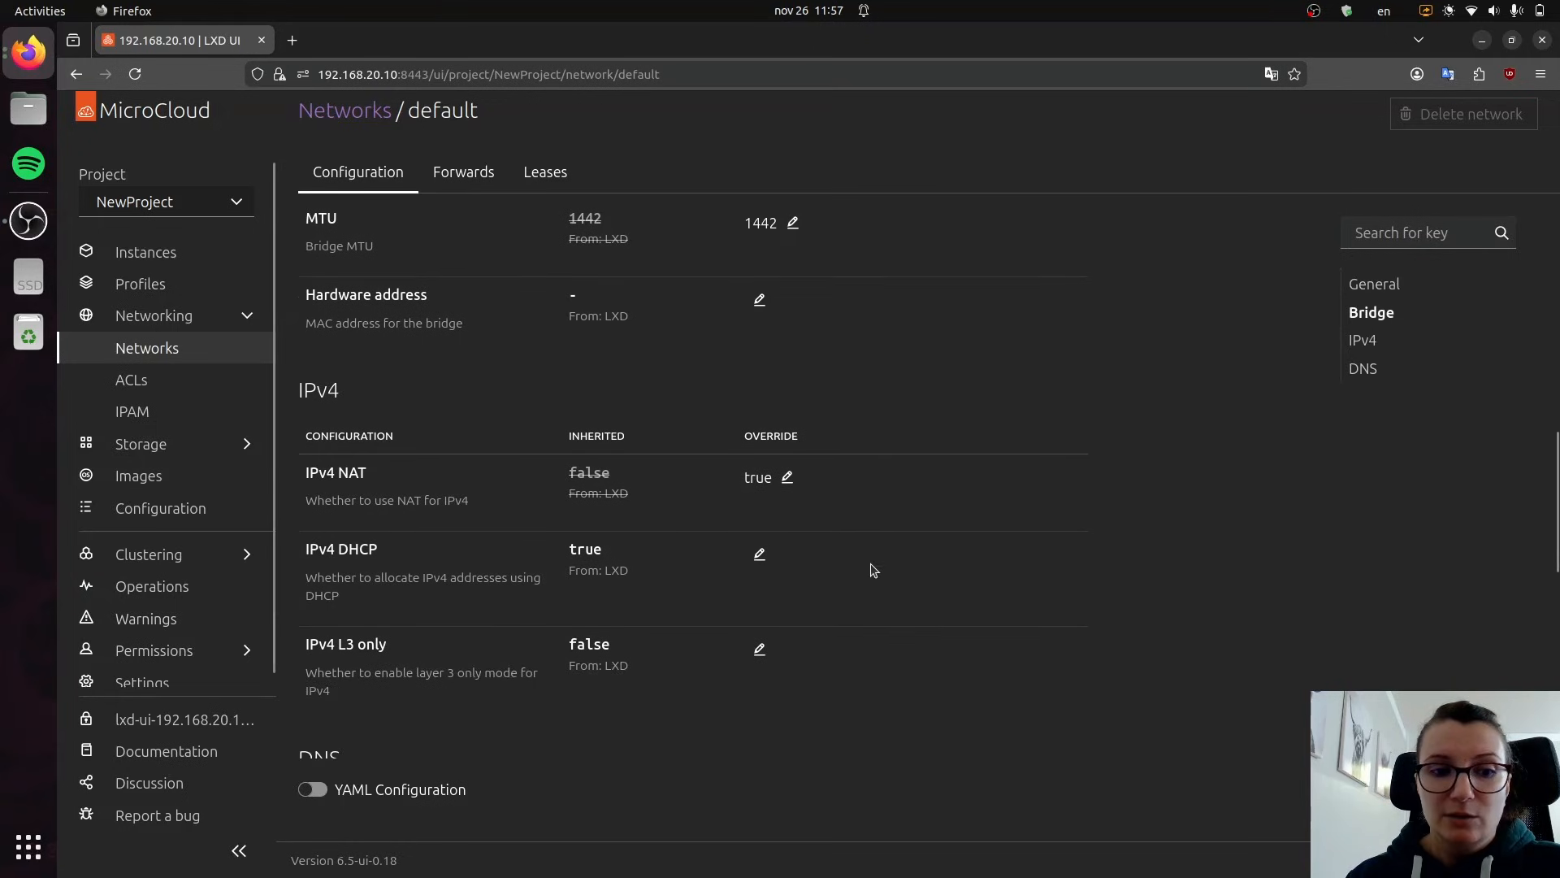
{"action": "scroll", "coordinate": [846, 646], "scroll_direction": "up", "scroll_amount": 3}
{"action": "left_click", "coordinate": [794, 420]}
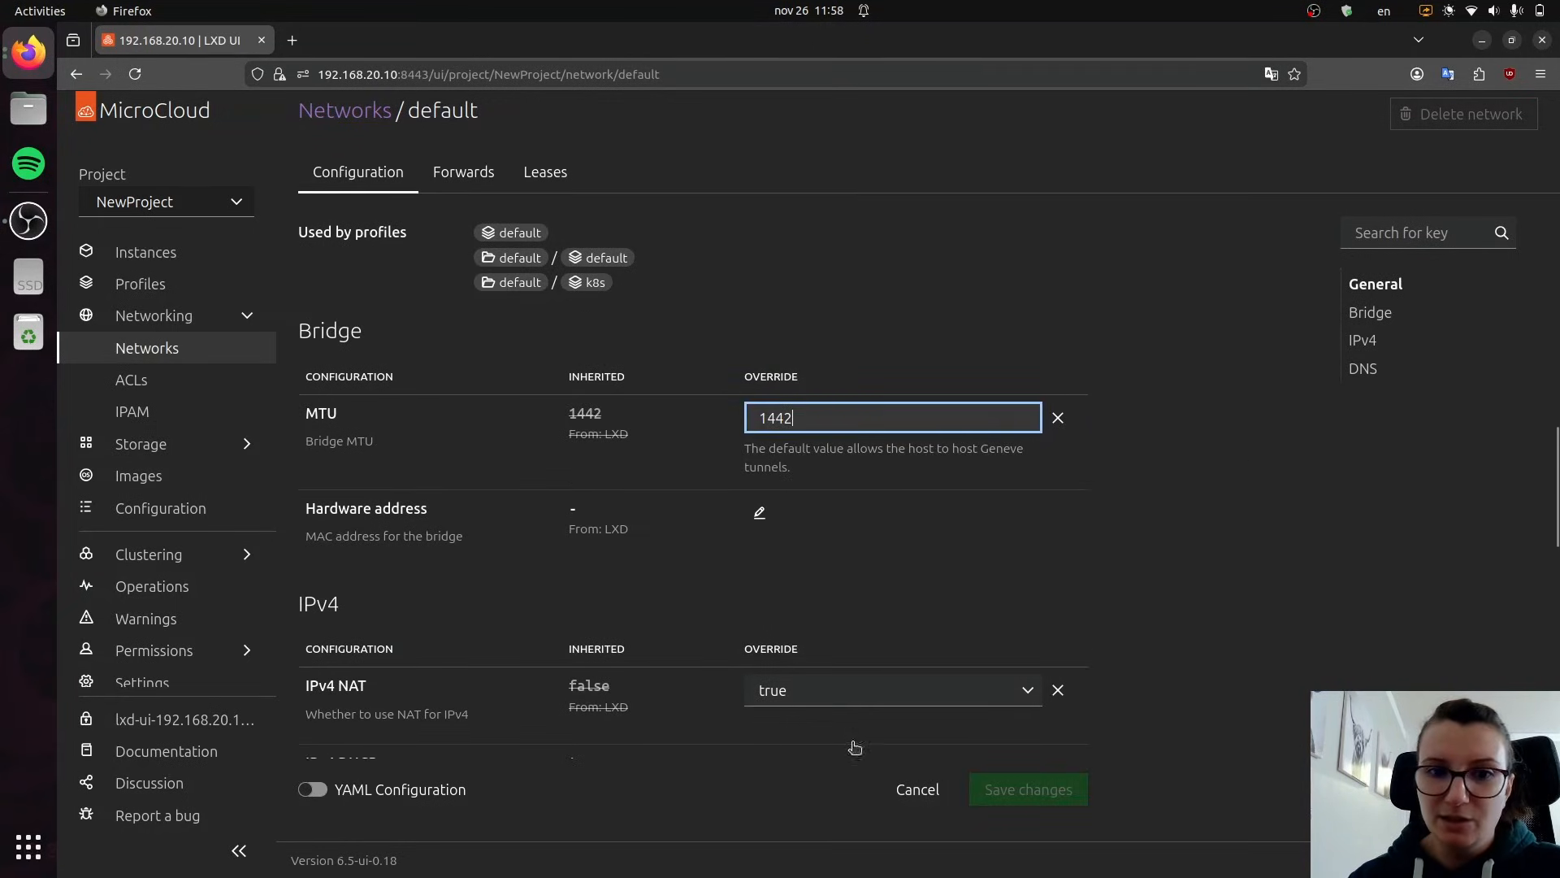
{"action": "left_click", "coordinate": [928, 797]}
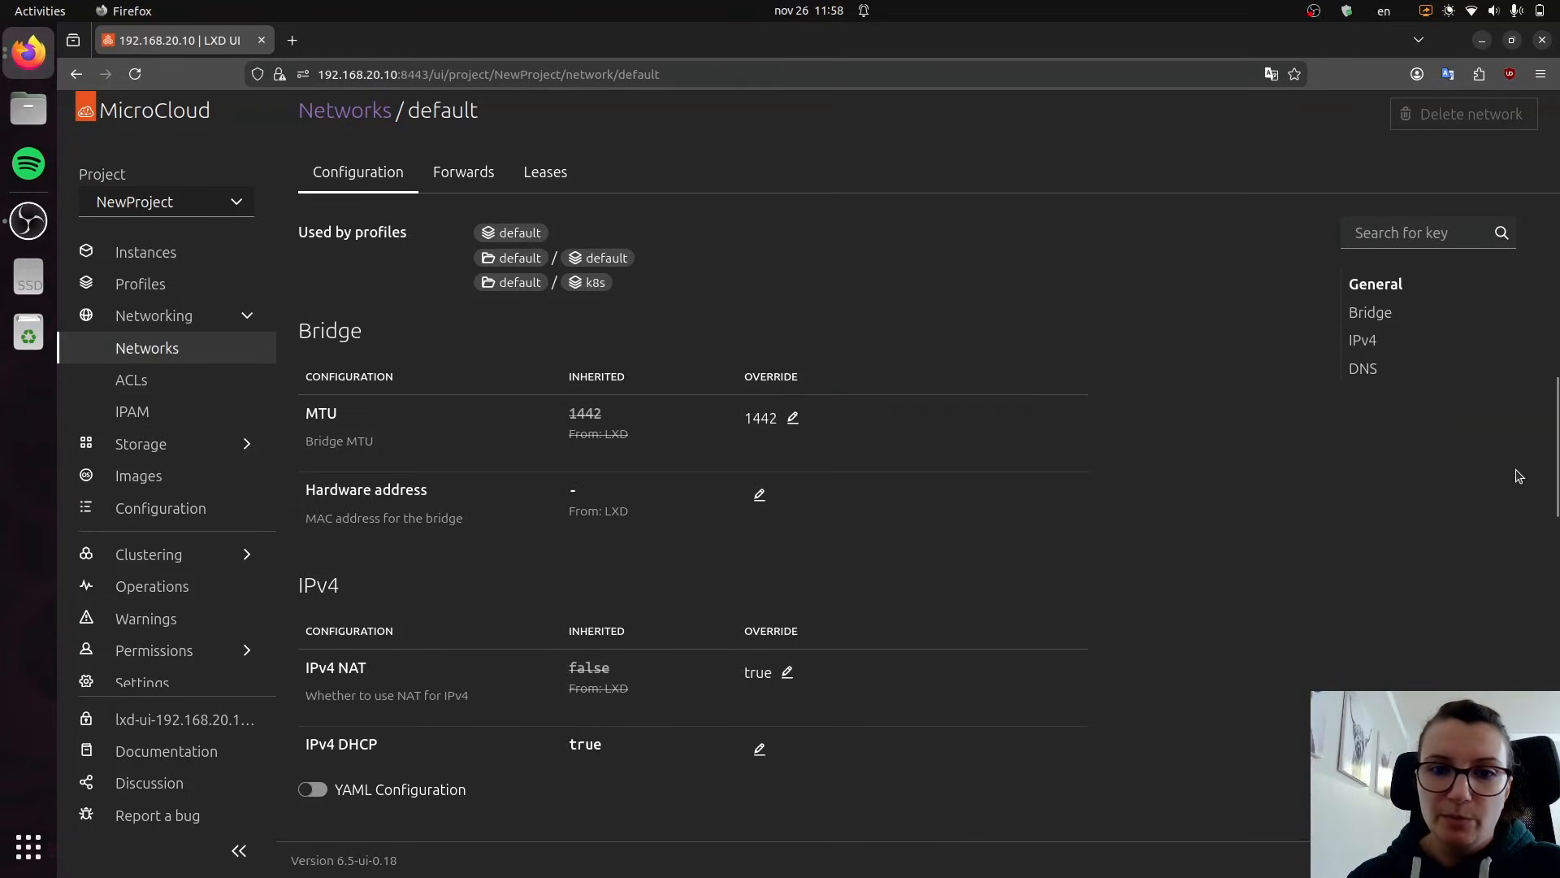
Step: Review the default network's forwards and leases, and return to its configuration overview
{"action": "left_click", "coordinate": [483, 174]}
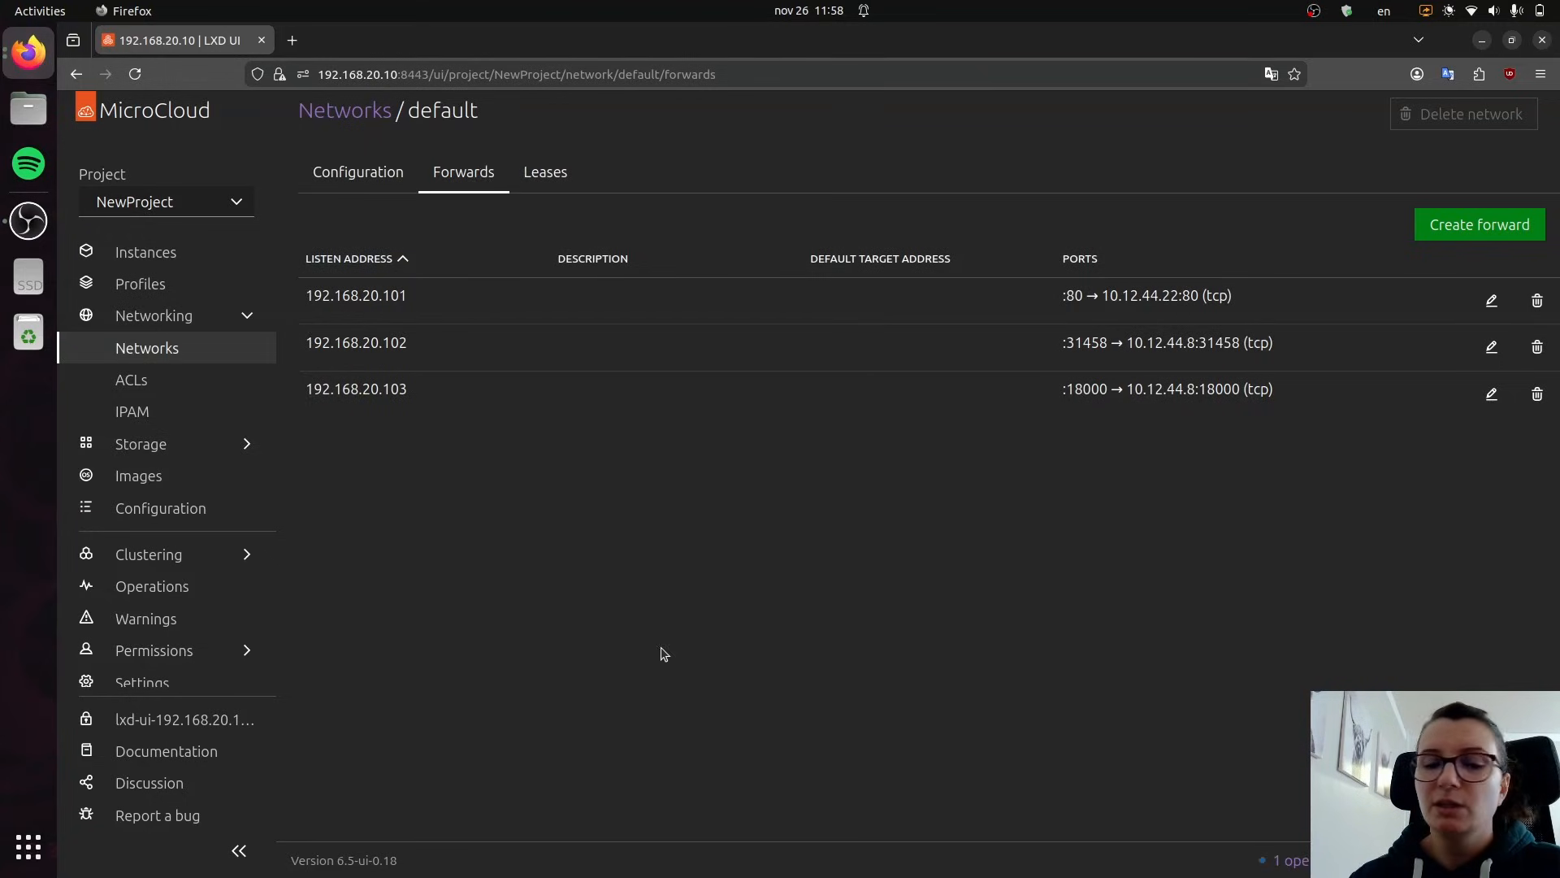
{"action": "left_click", "coordinate": [552, 181]}
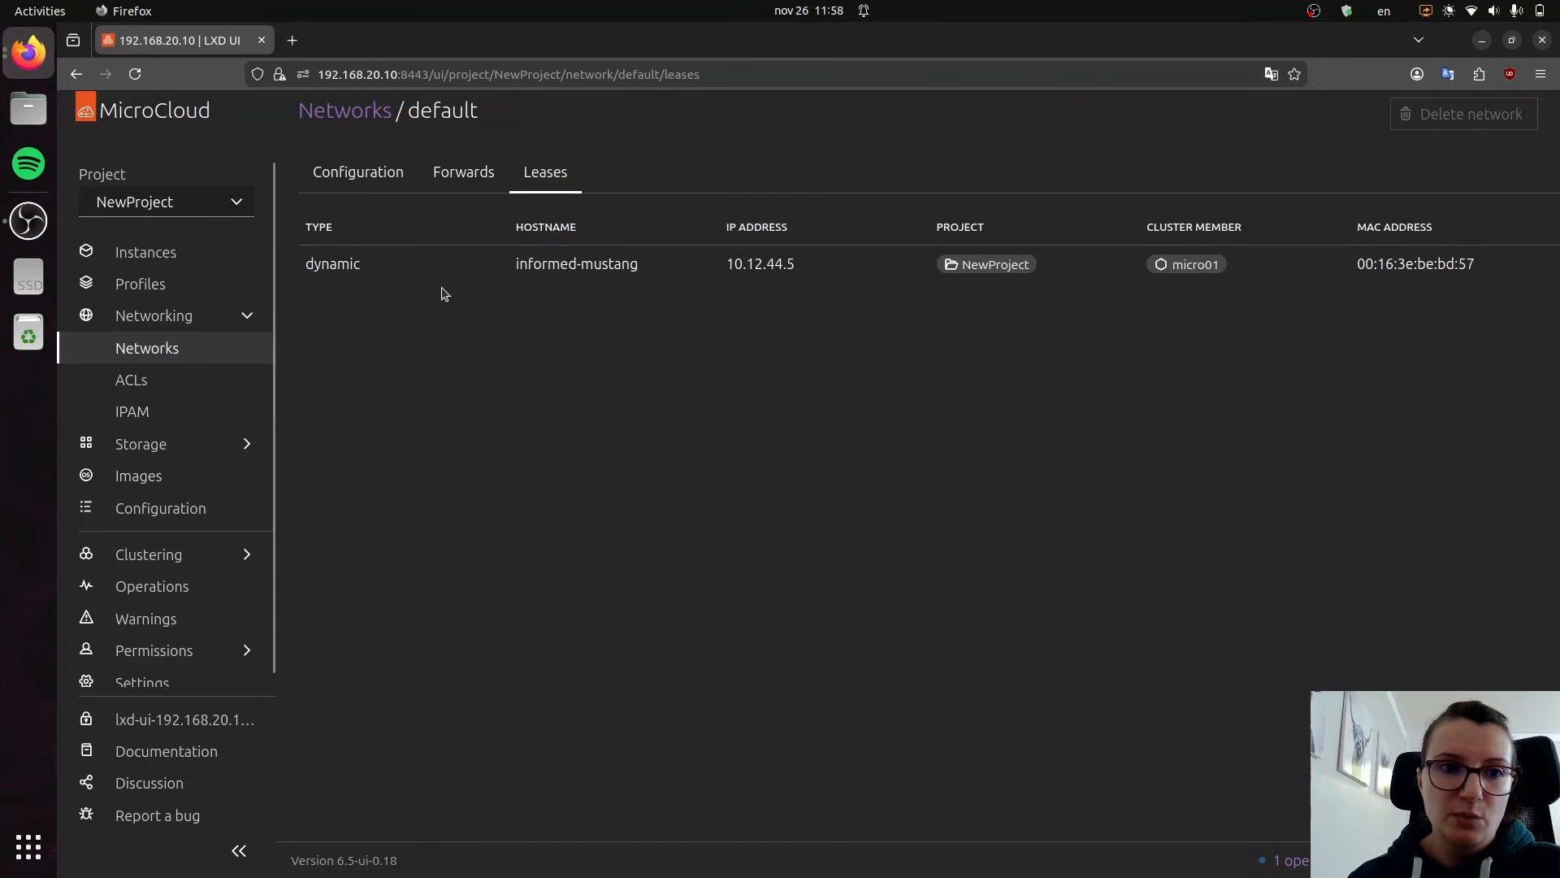
{"action": "left_click", "coordinate": [333, 176]}
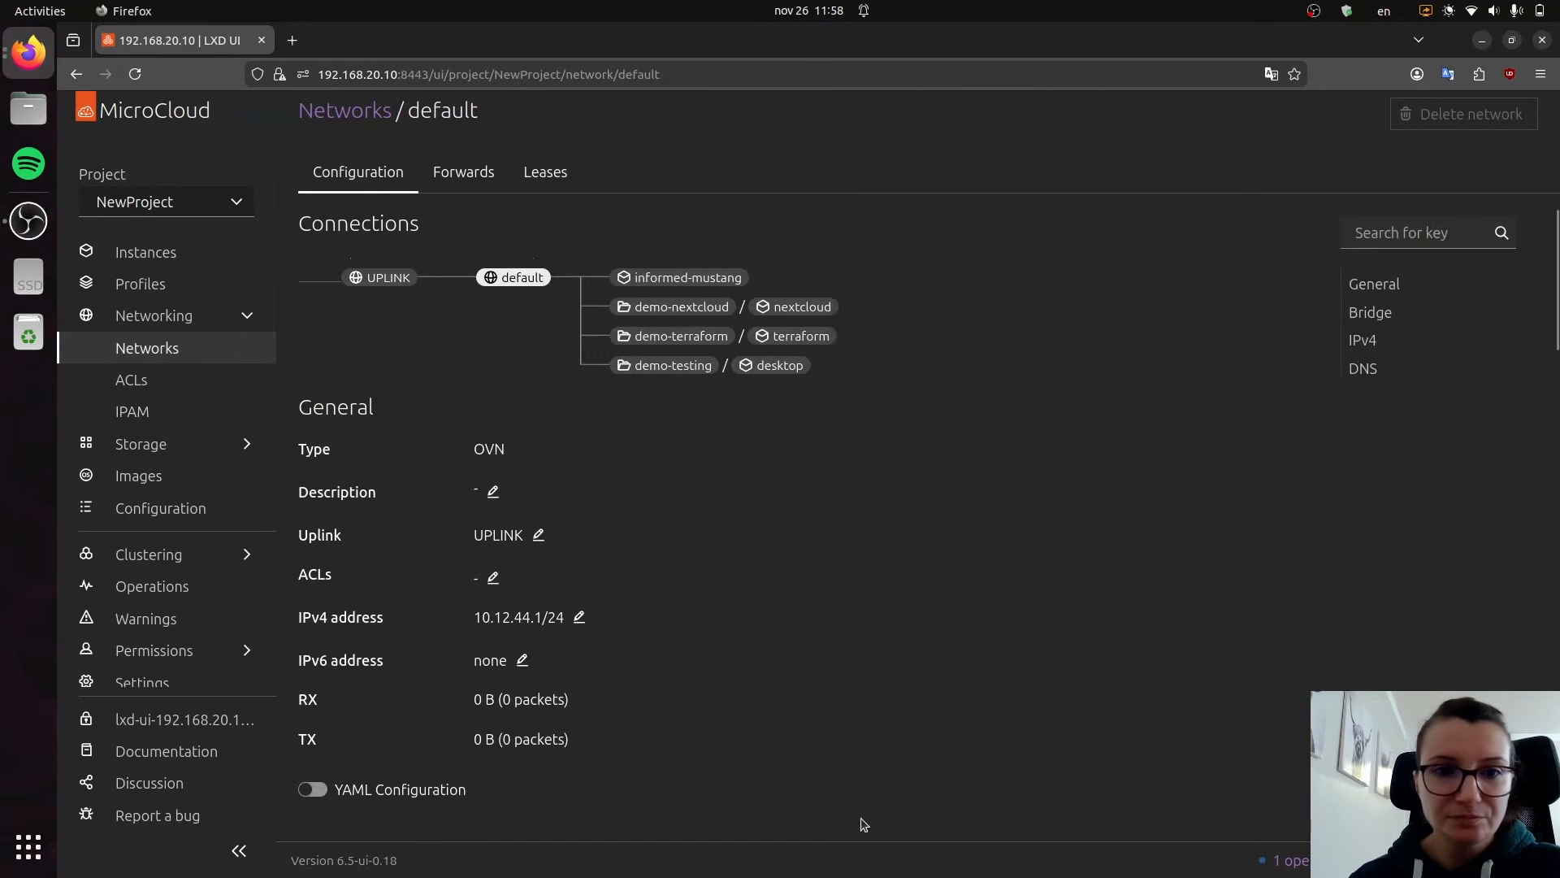
Step: Examine the ingress rule options for a new network ACL named tt, and cancel both the rule and the ACL
{"action": "left_click", "coordinate": [133, 387]}
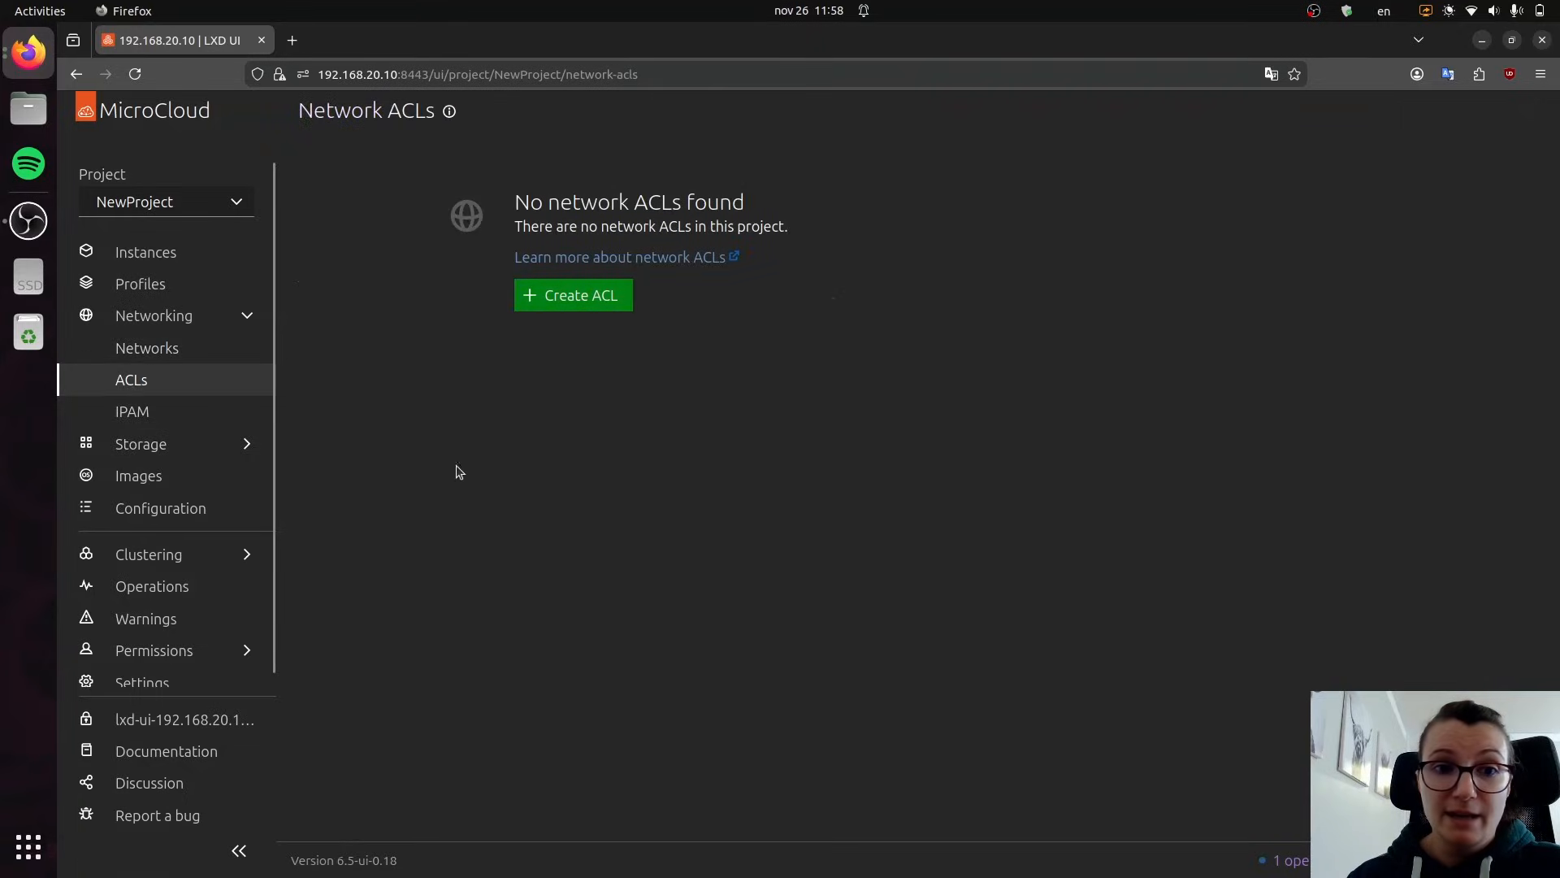
{"action": "left_click", "coordinate": [584, 296]}
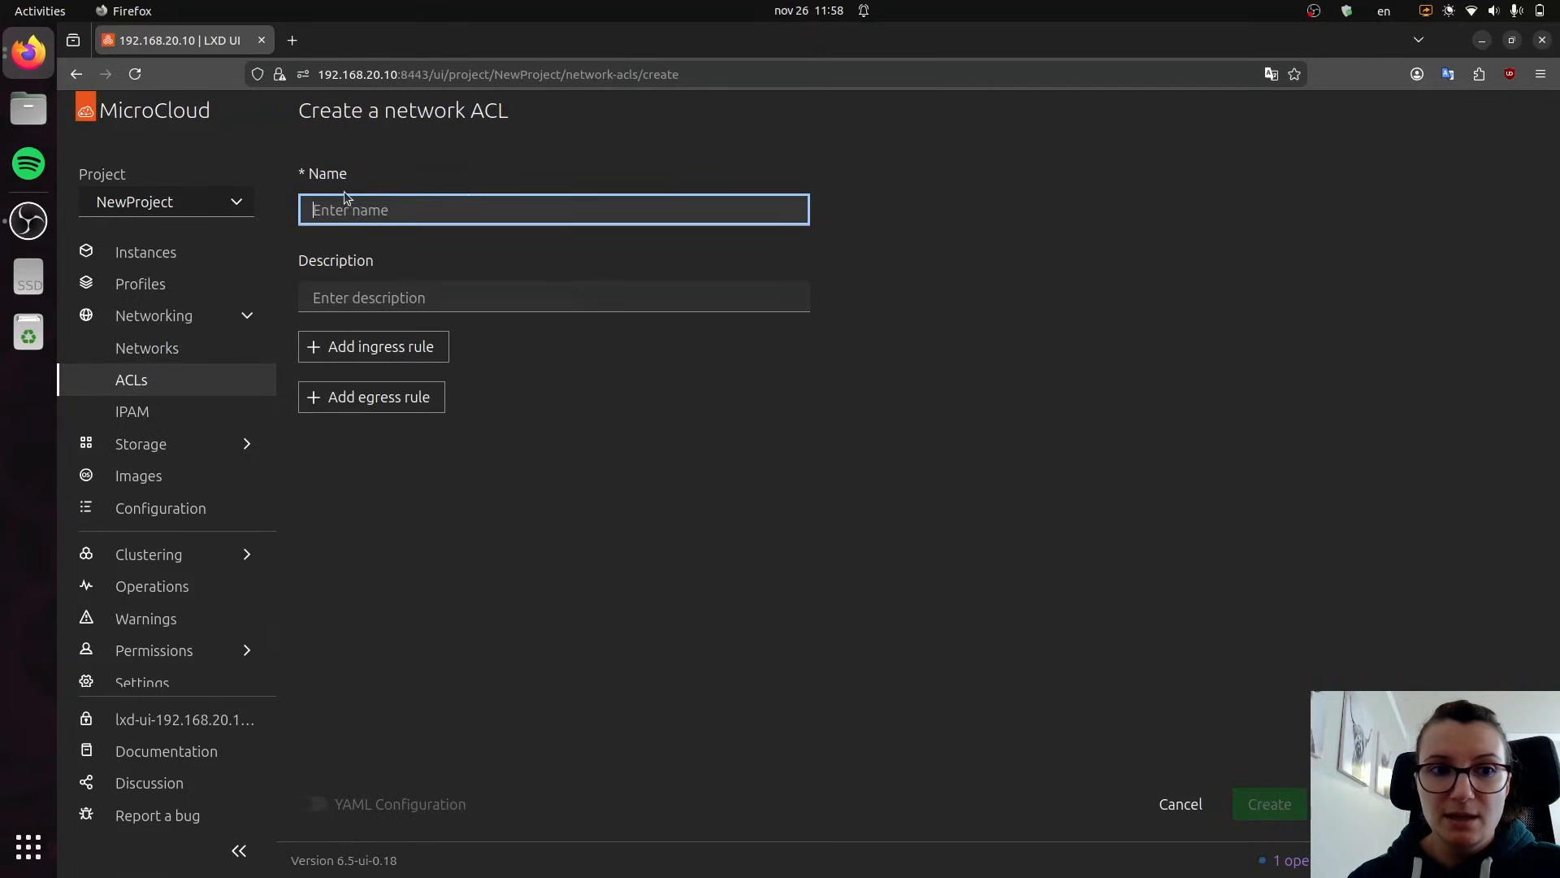
{"action": "left_click", "coordinate": [379, 353]}
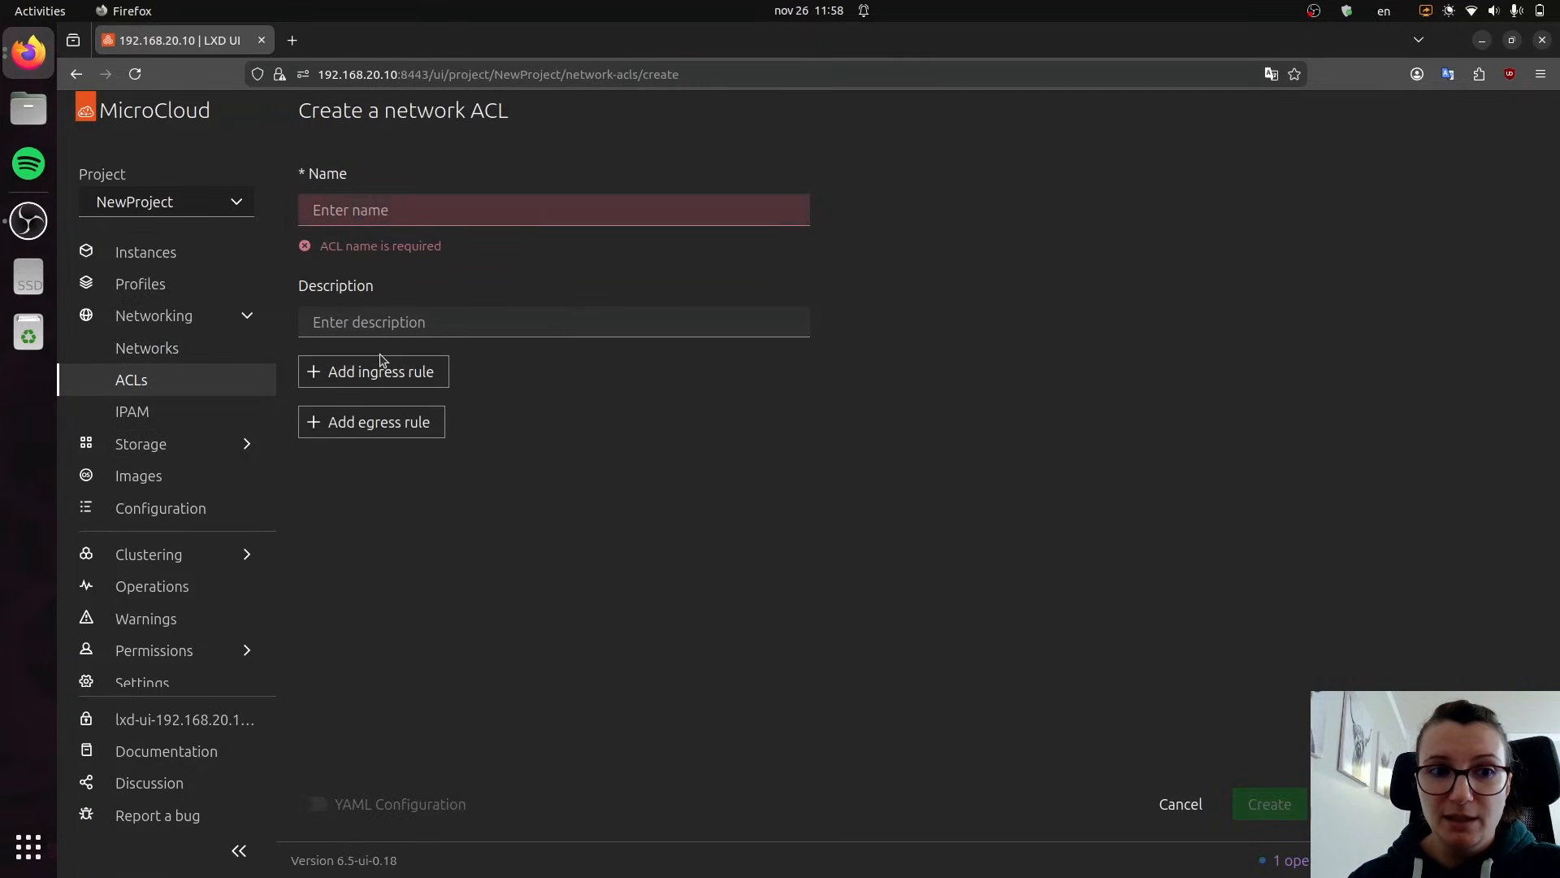
{"action": "left_click", "coordinate": [331, 207]}
{"action": "type", "text": "tt"}
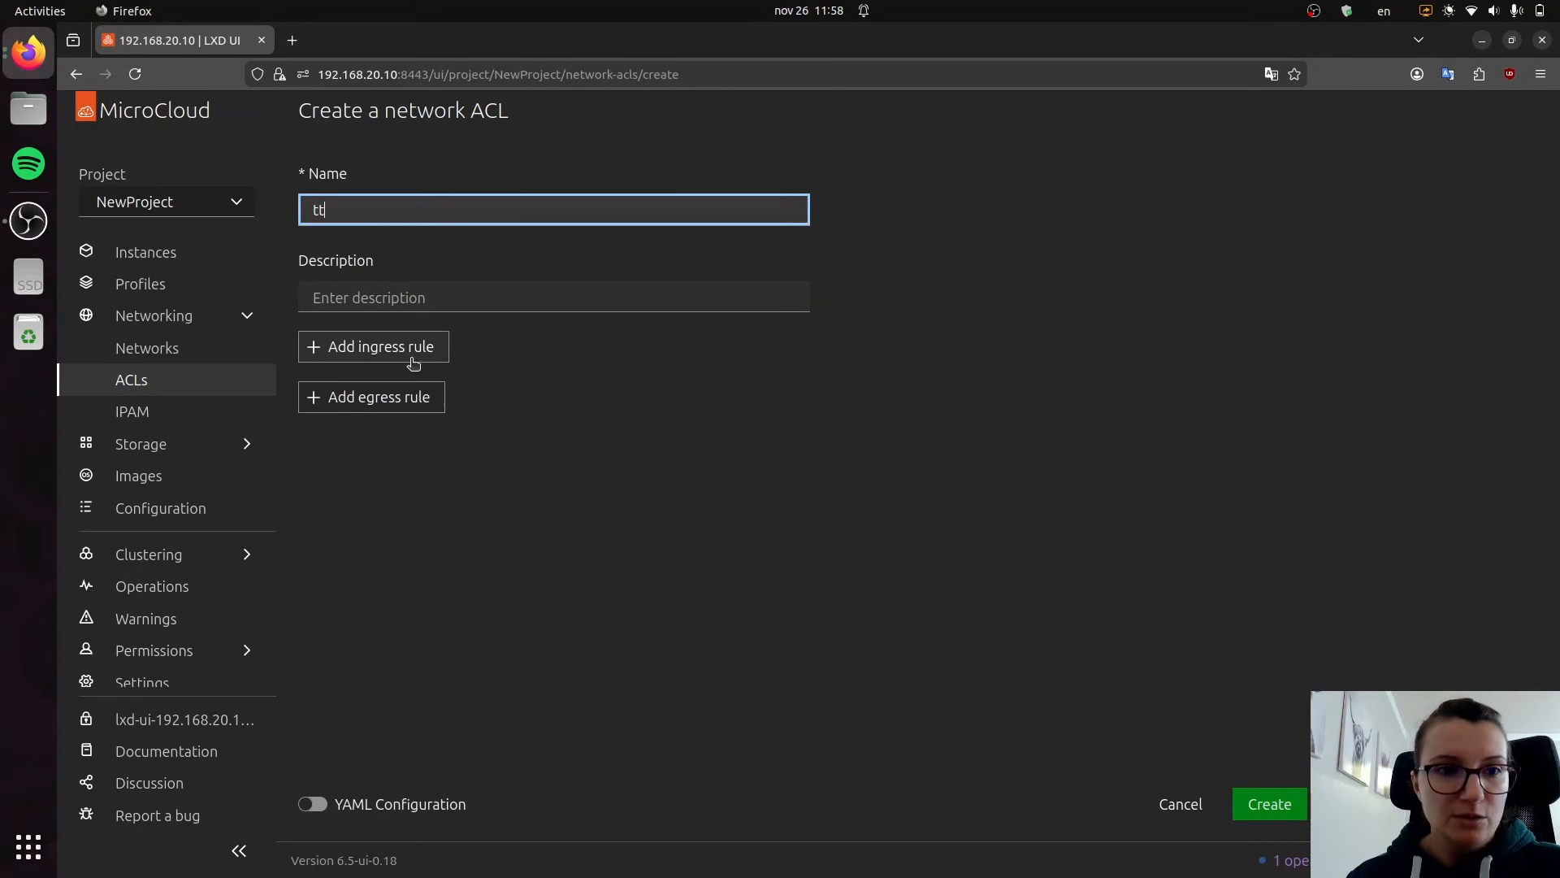
{"action": "left_click", "coordinate": [411, 360]}
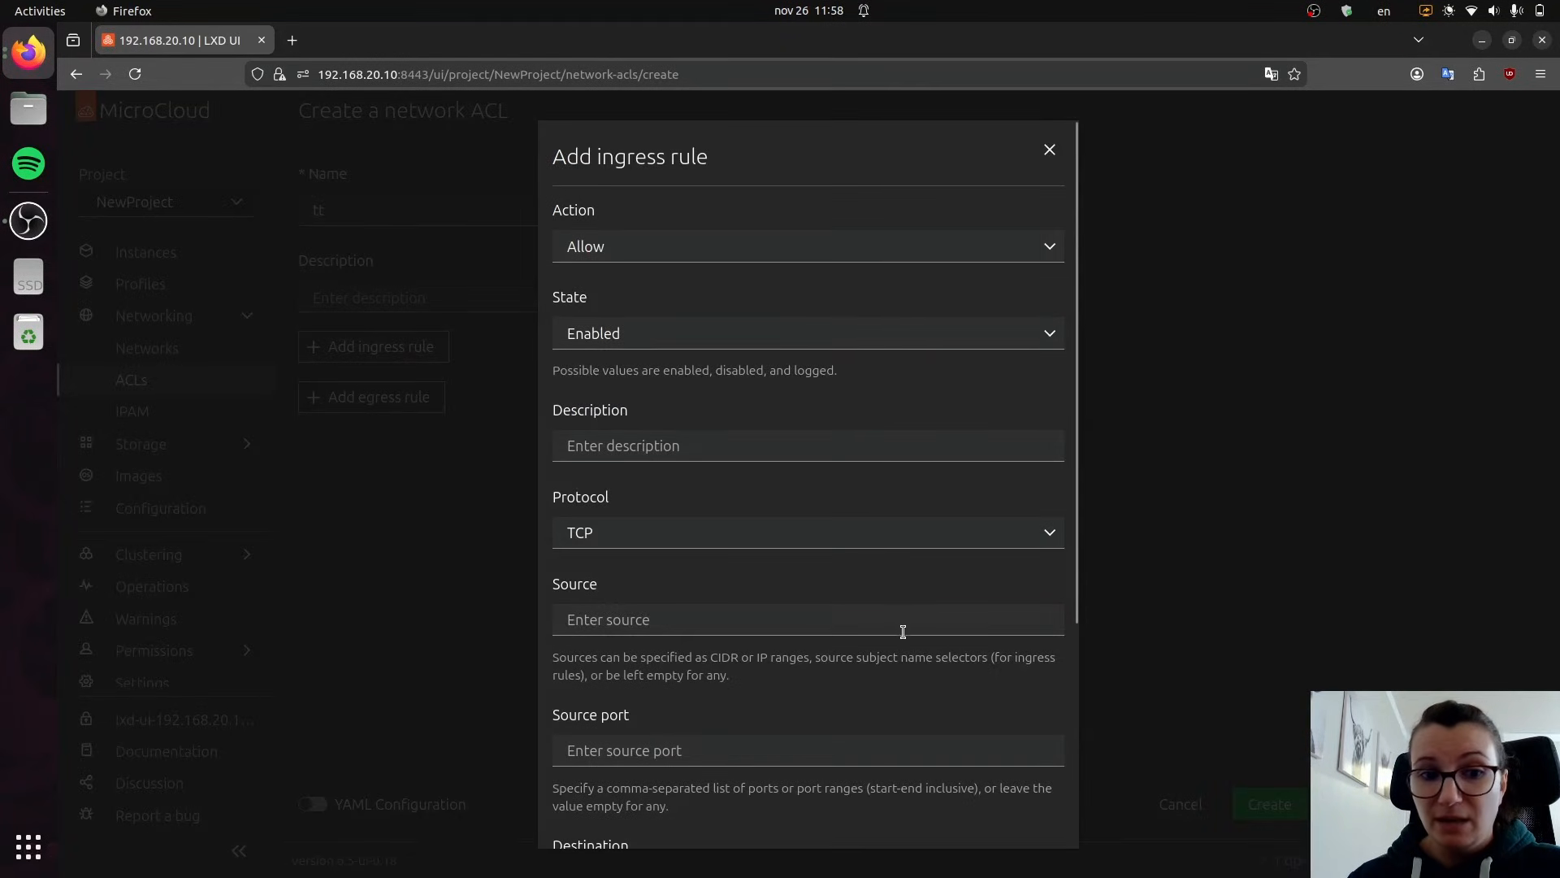
{"action": "scroll", "coordinate": [900, 631], "scroll_direction": "down", "scroll_amount": 5}
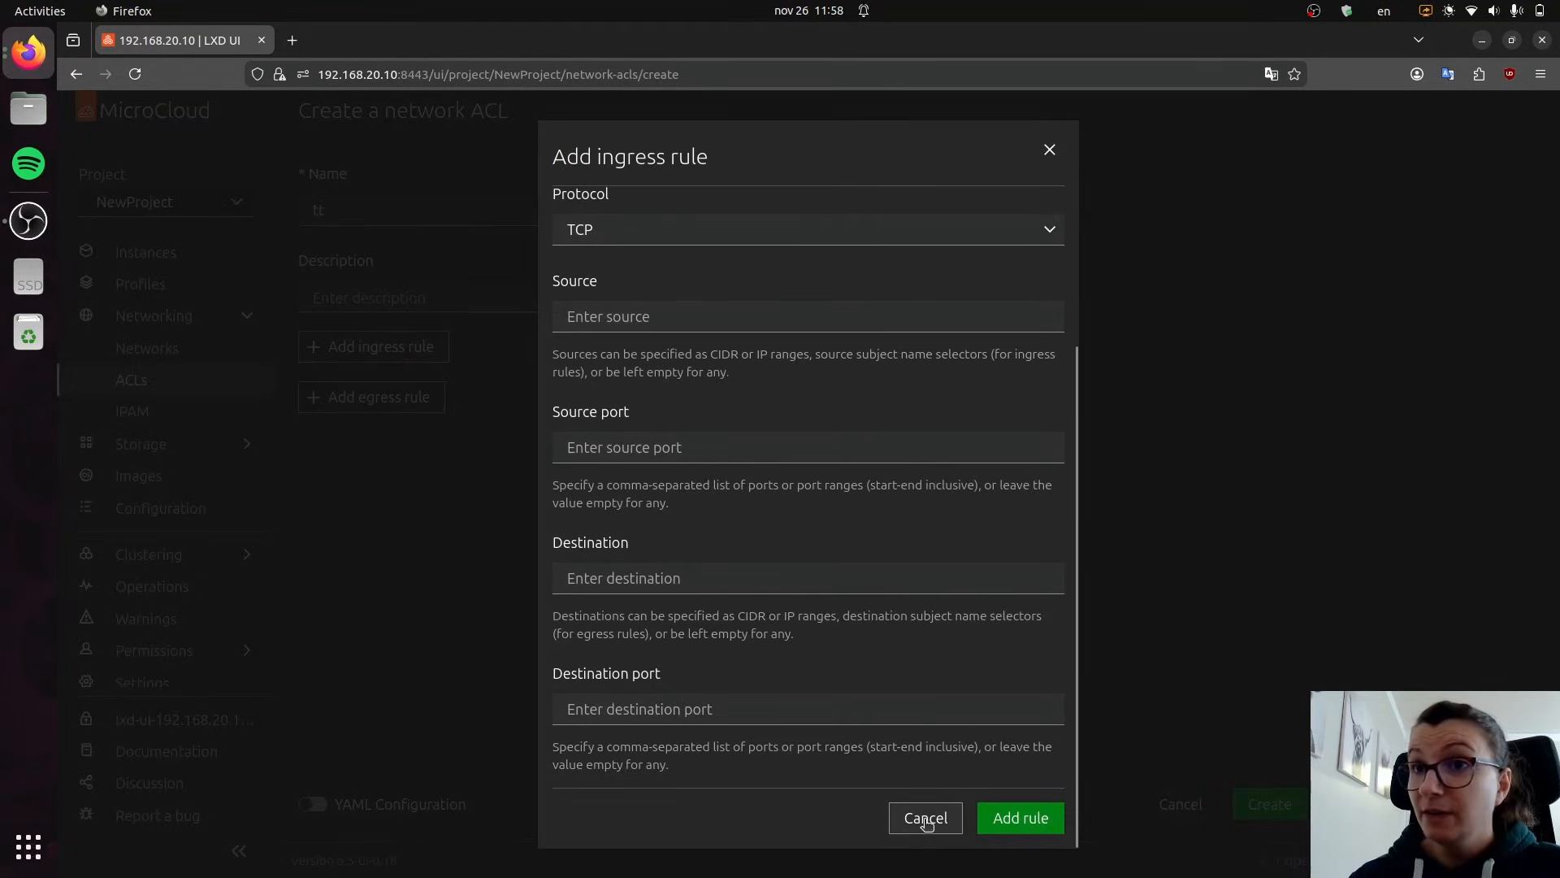
{"action": "left_click", "coordinate": [925, 818]}
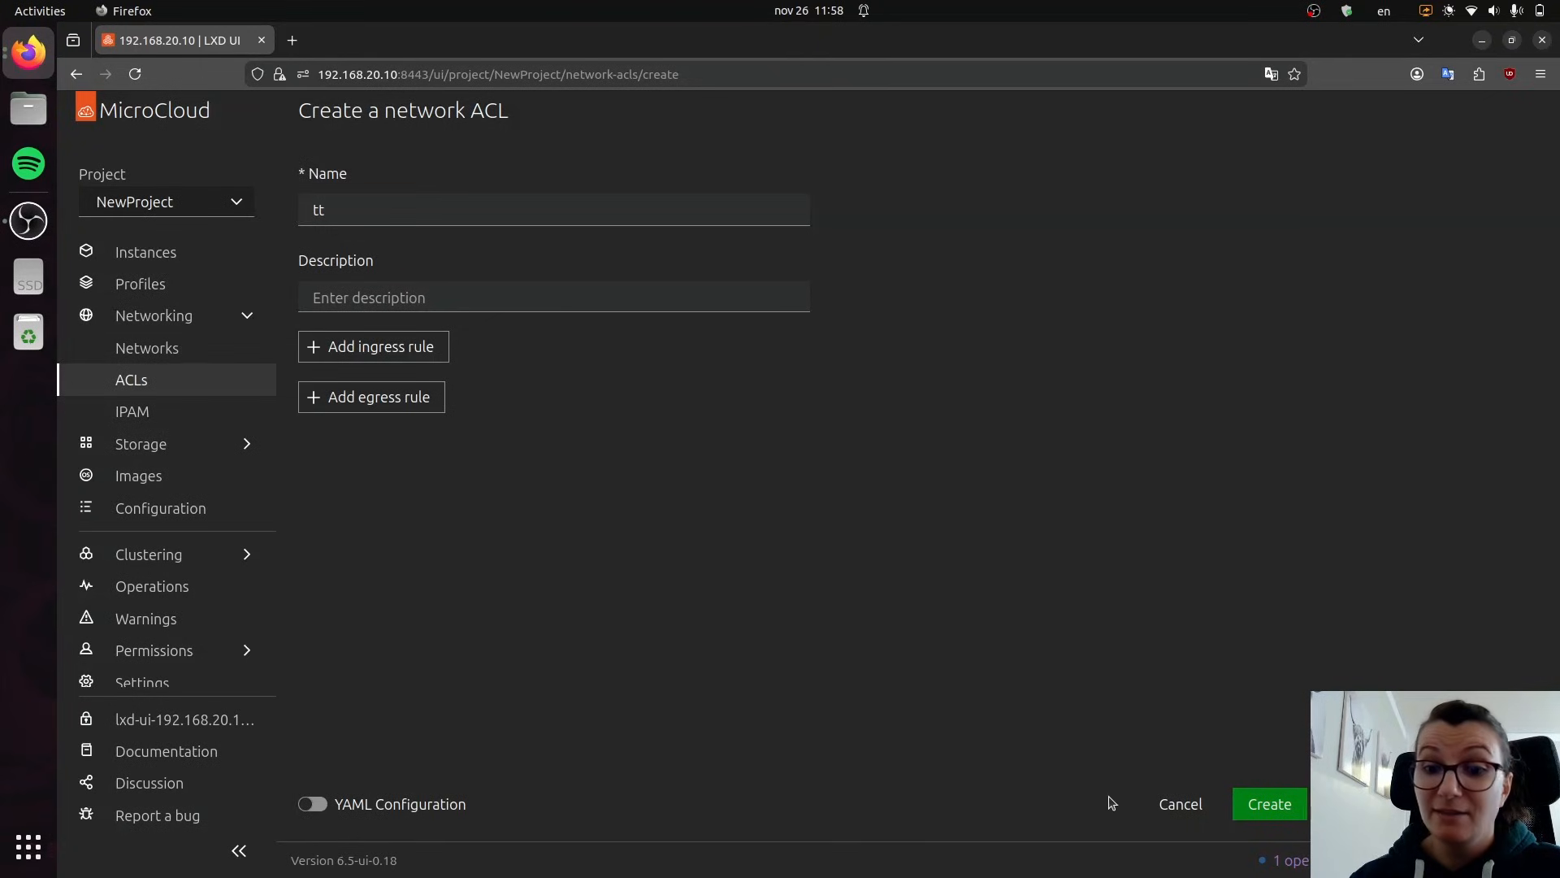
{"action": "left_click", "coordinate": [1162, 803]}
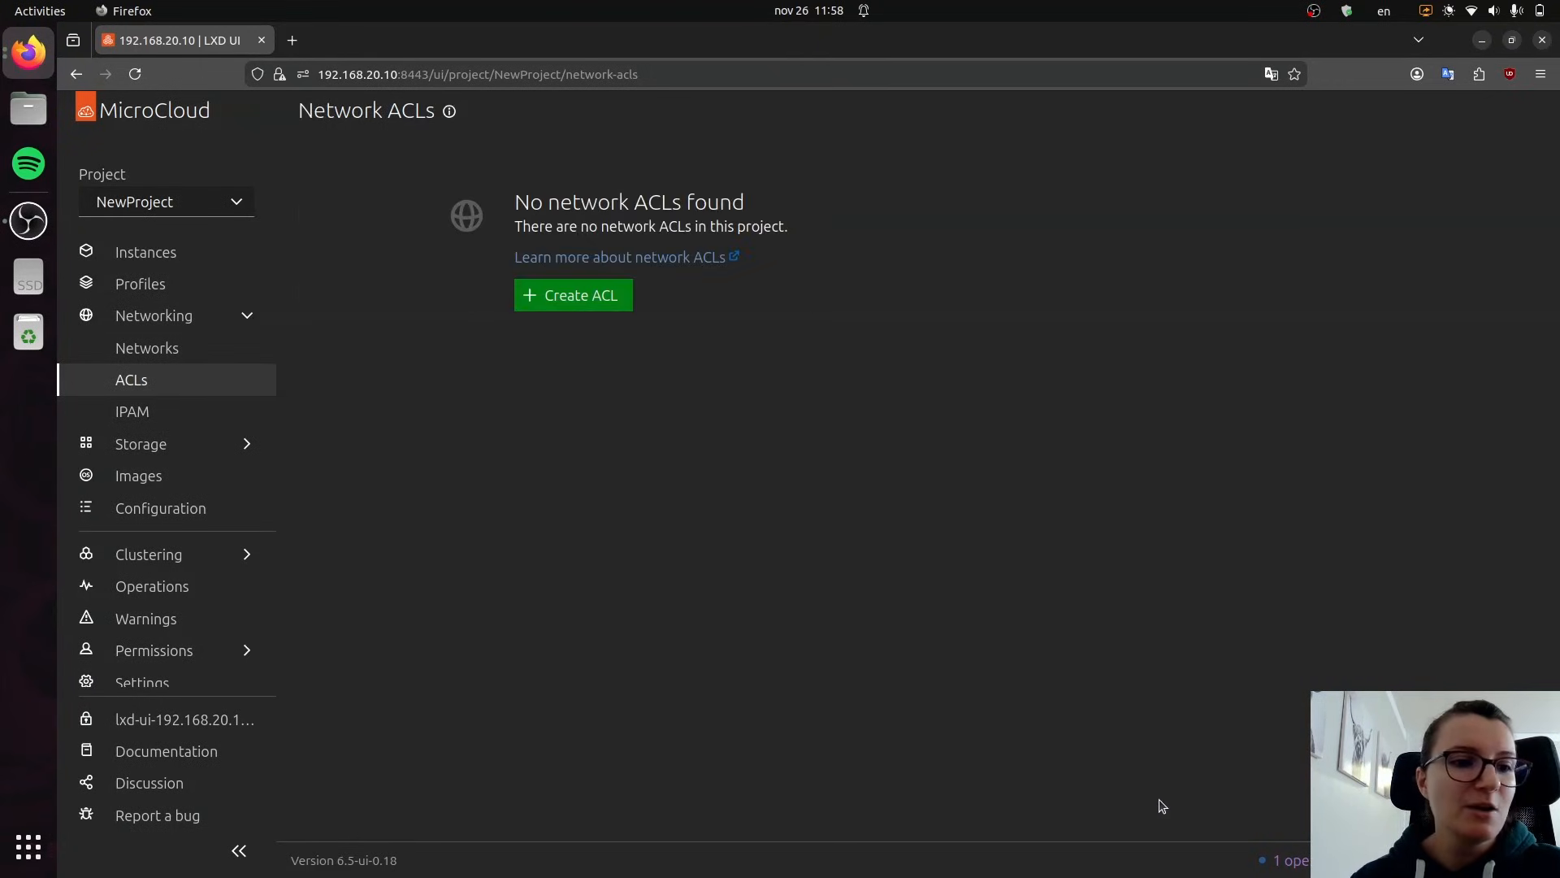
Step: Review the IP address management list and the project's storage pools
{"action": "left_click", "coordinate": [122, 420]}
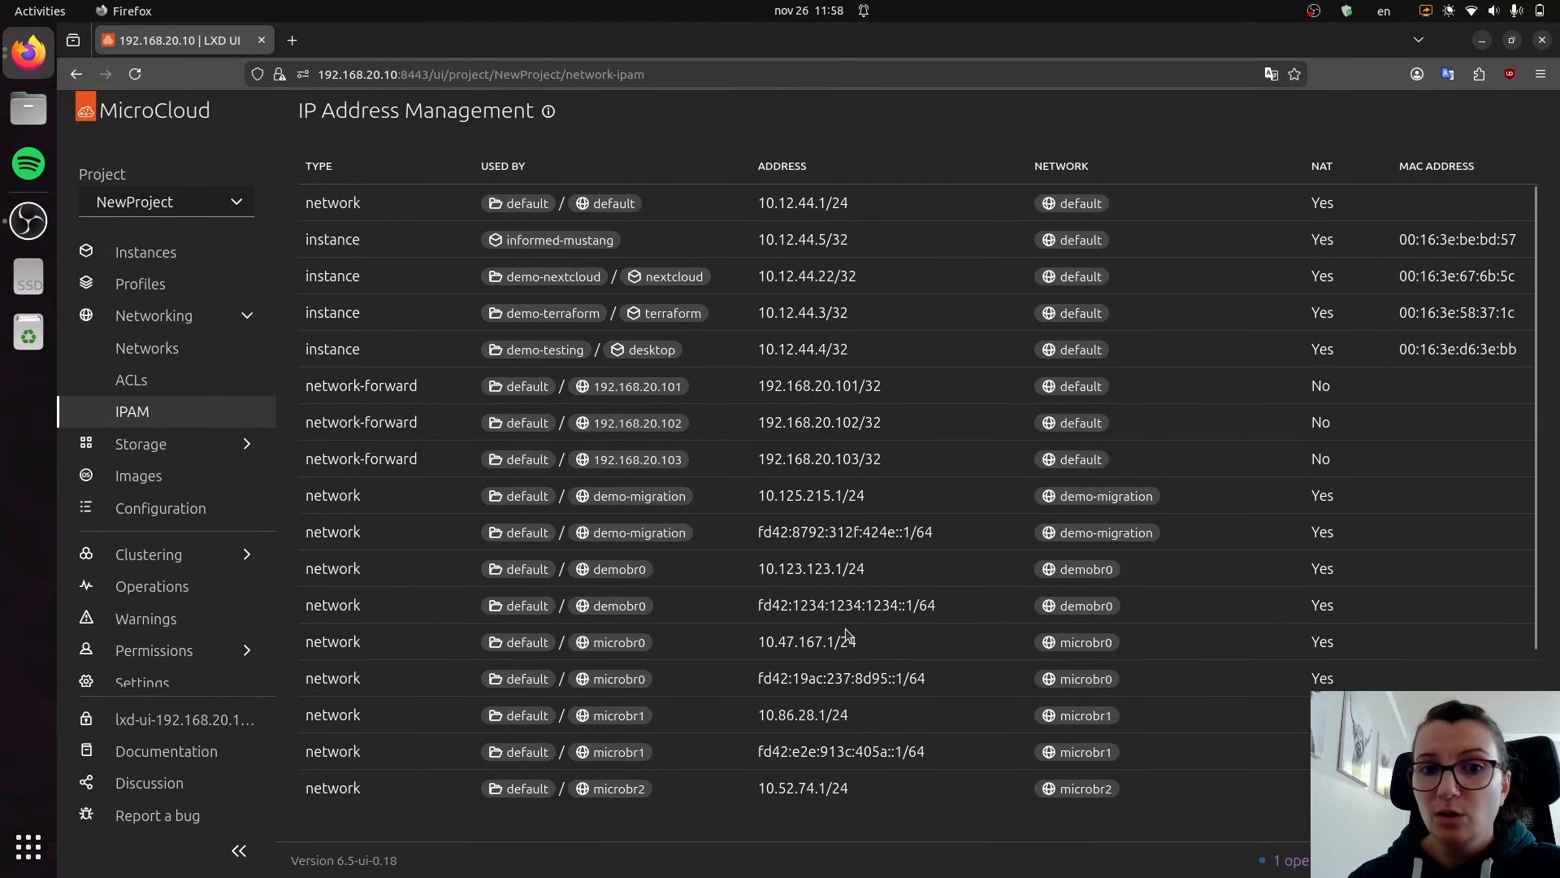
{"action": "scroll", "coordinate": [846, 635], "scroll_direction": "down", "scroll_amount": 3}
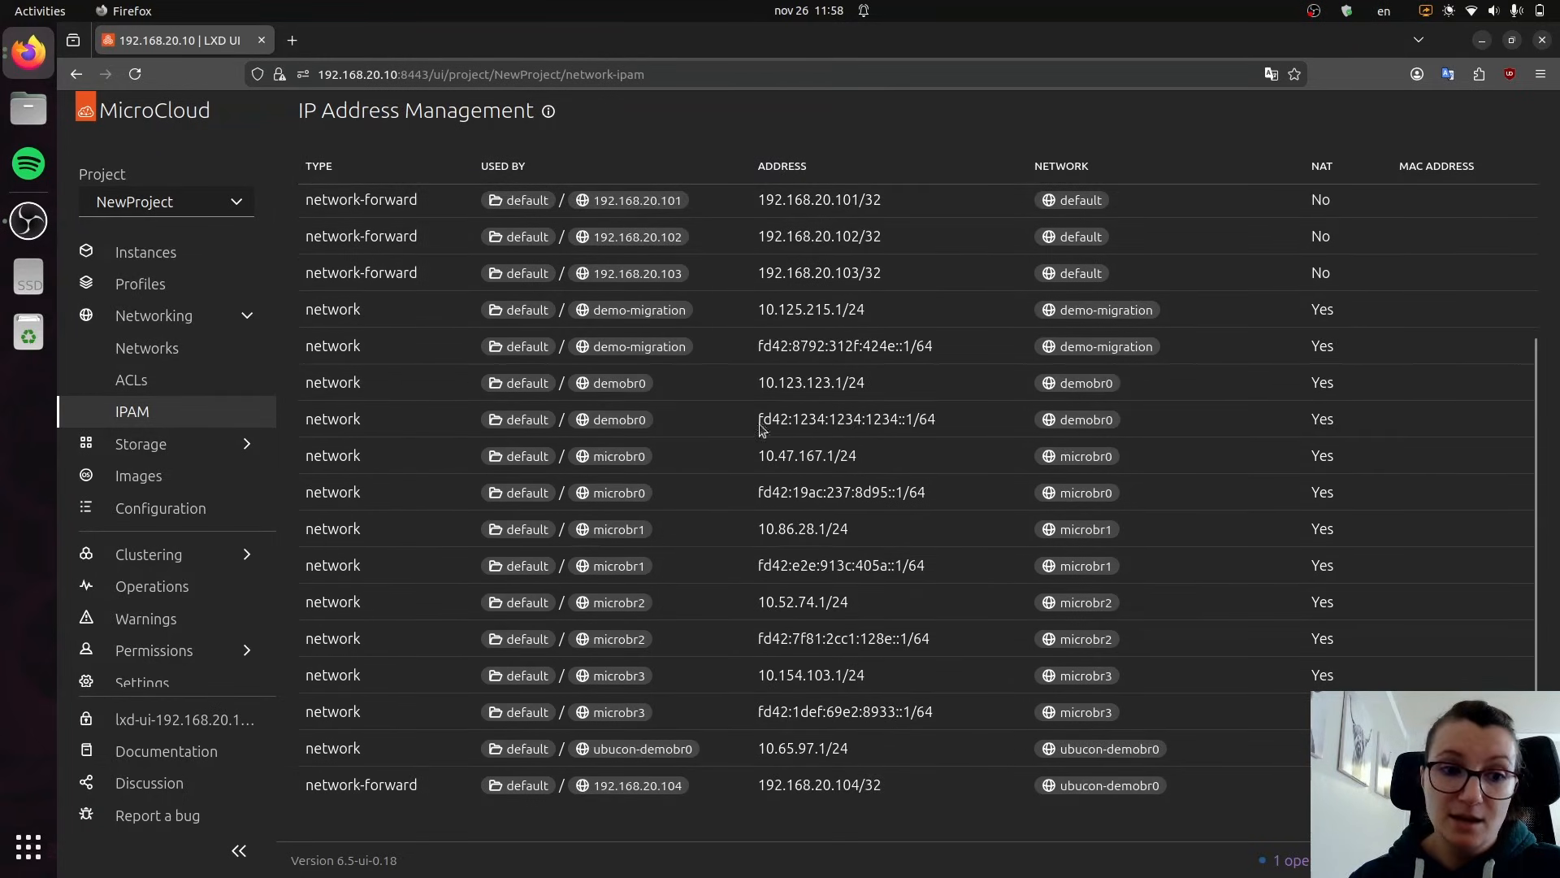
{"action": "scroll", "coordinate": [762, 443], "scroll_direction": "up", "scroll_amount": 3}
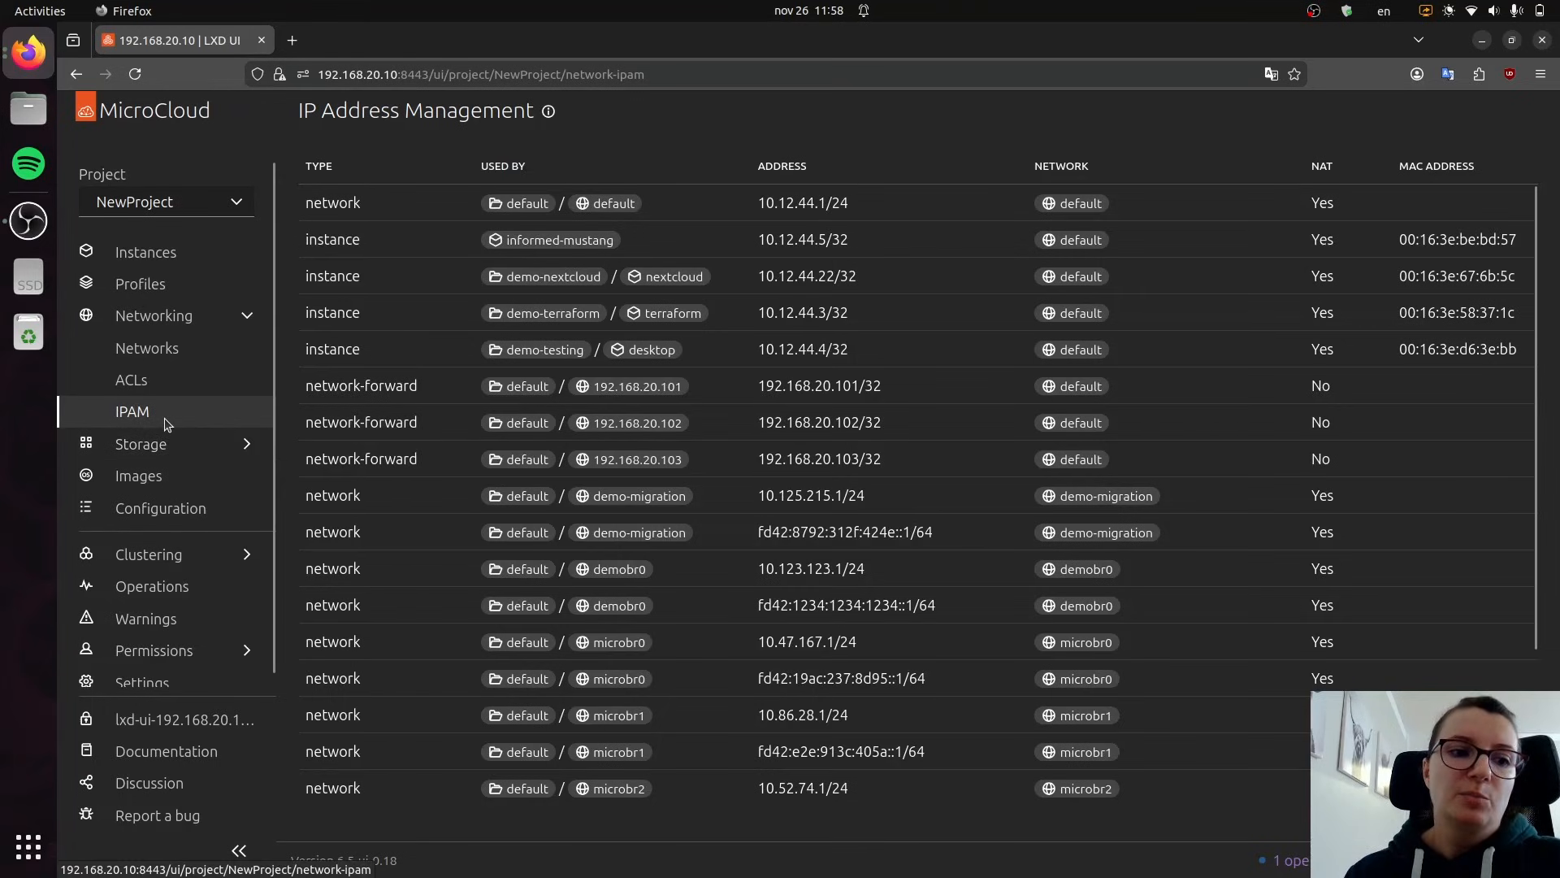
{"action": "left_click", "coordinate": [244, 444]}
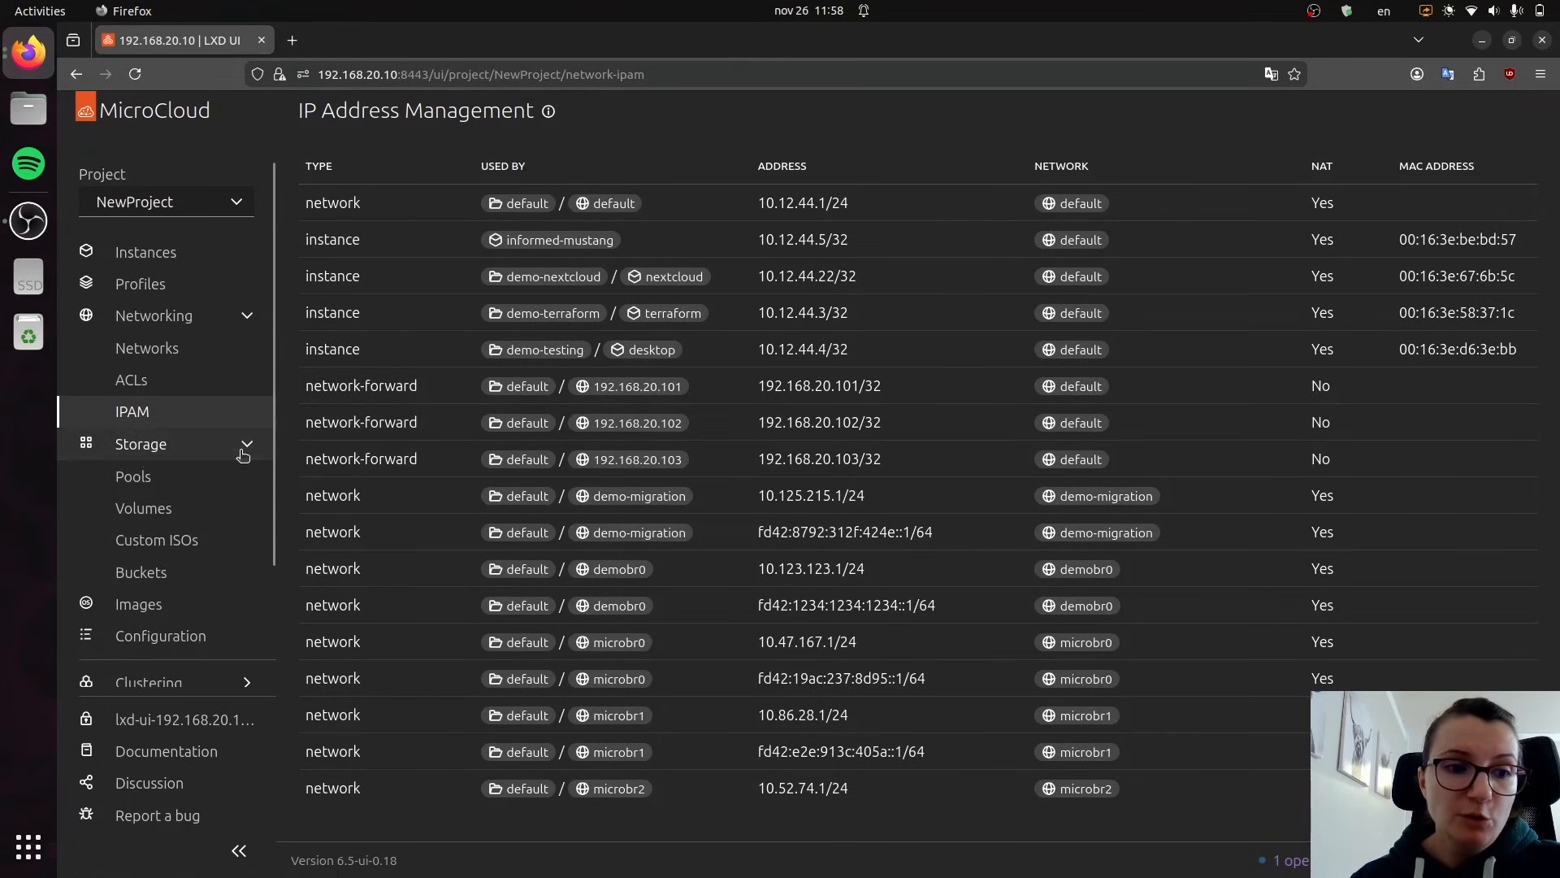
{"action": "left_click", "coordinate": [154, 476]}
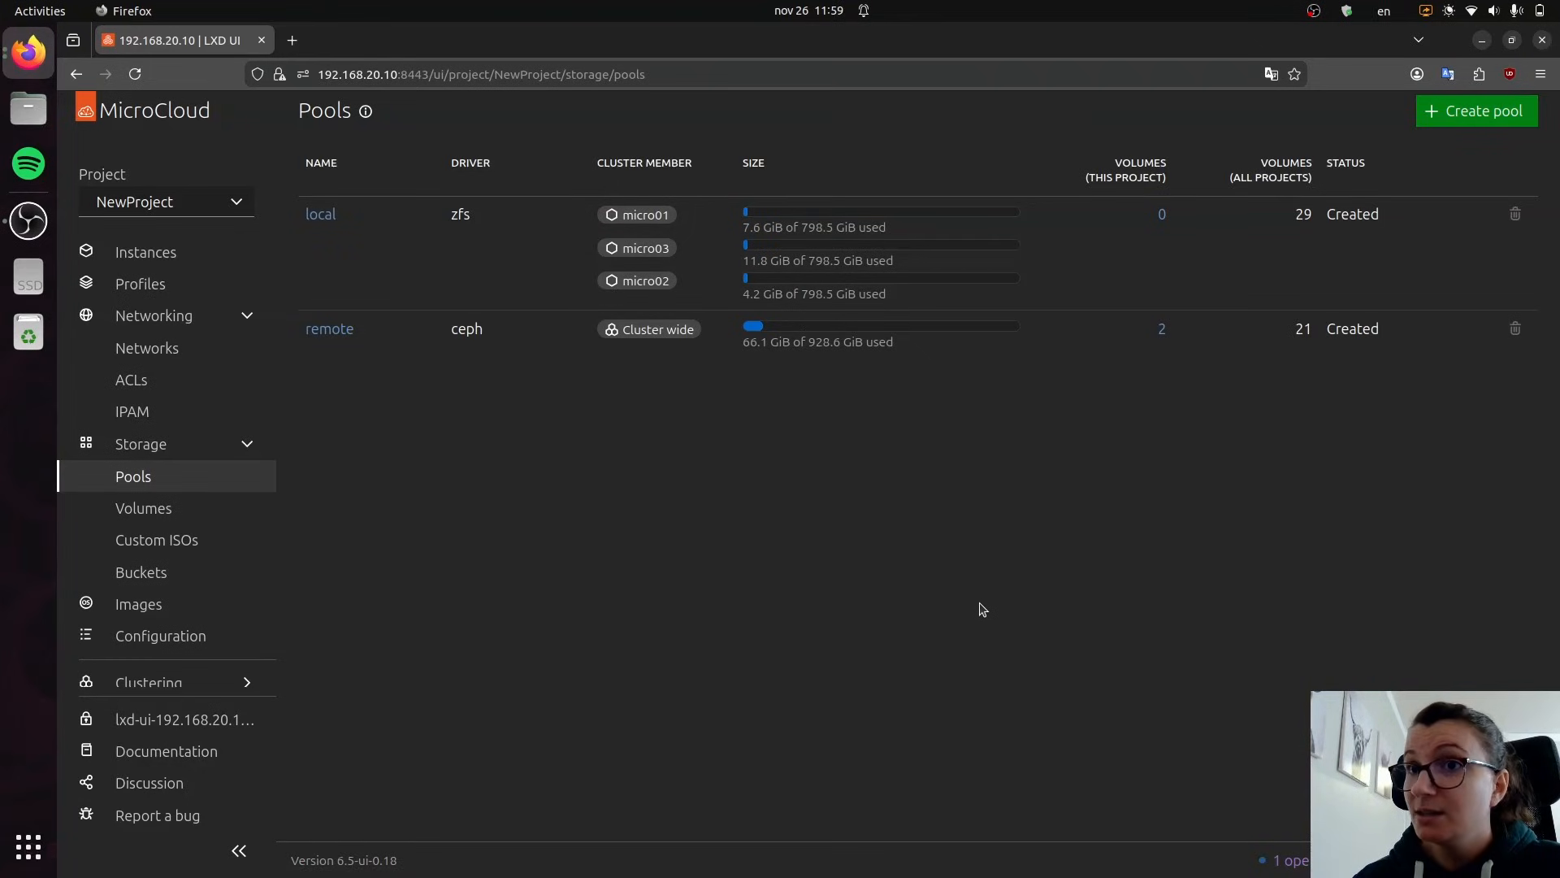
Step: Start a new storage volume in the remote (ceph) pool and name it NewVolume
{"action": "left_click", "coordinate": [154, 510]}
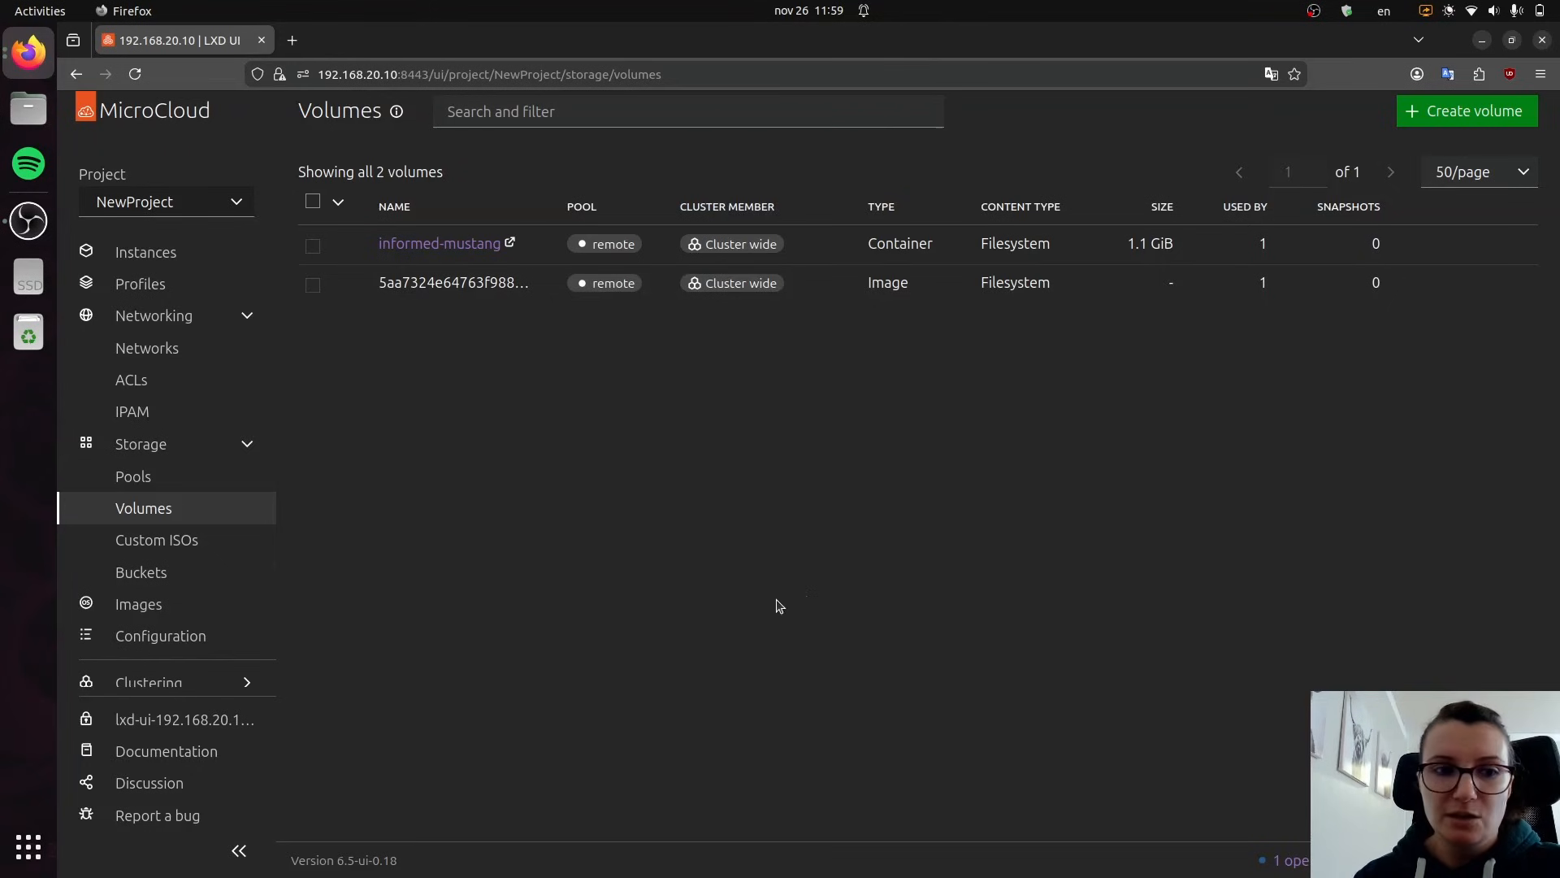
{"action": "left_click", "coordinate": [1458, 112]}
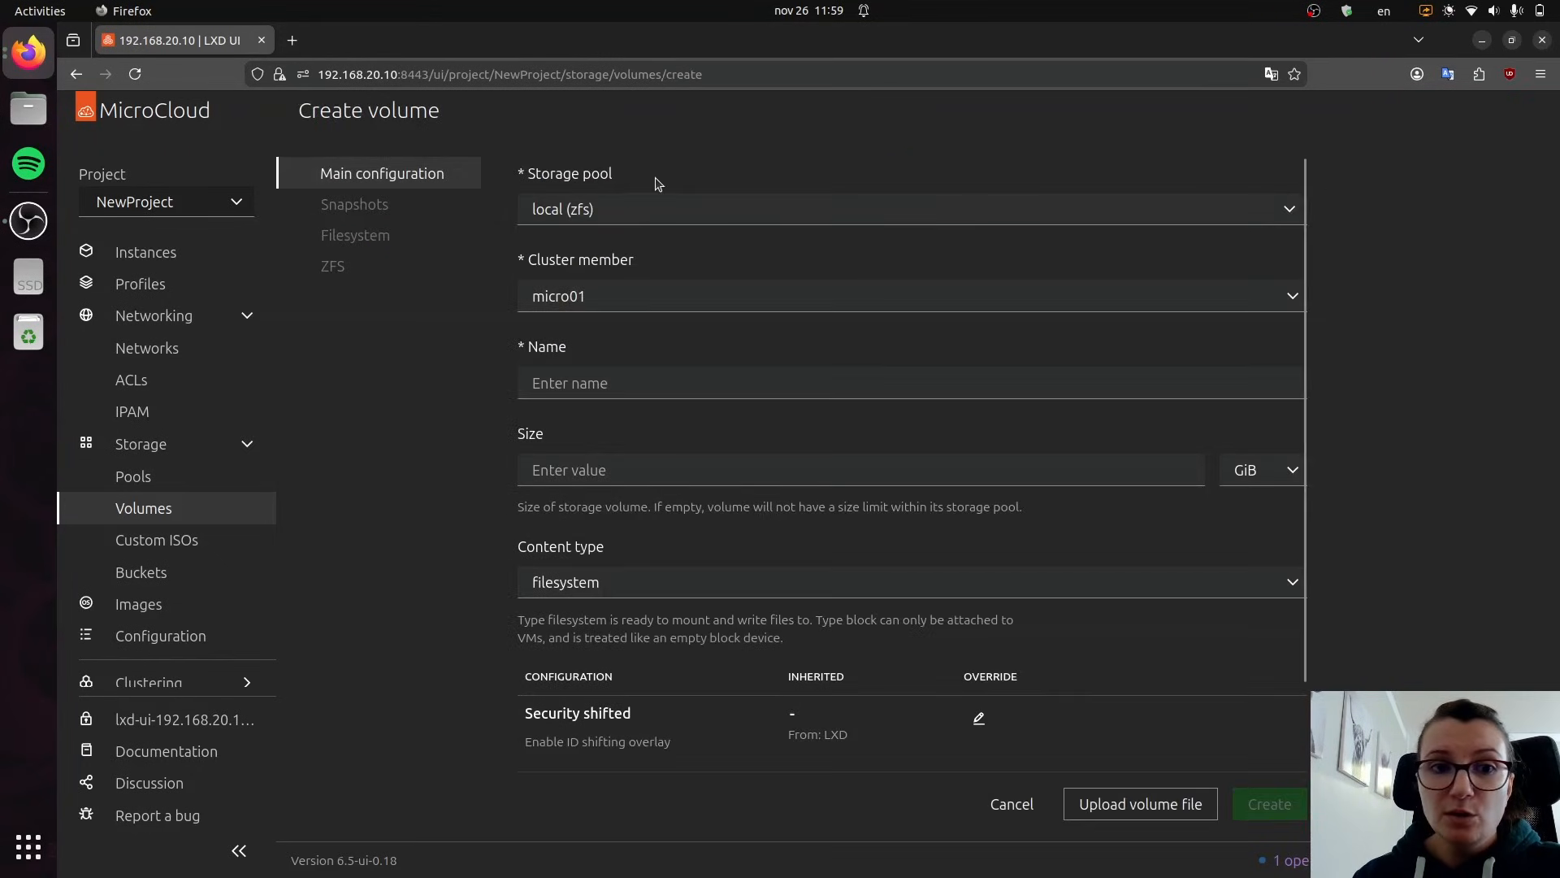
{"action": "left_click", "coordinate": [591, 209]}
{"action": "left_click", "coordinate": [573, 295]}
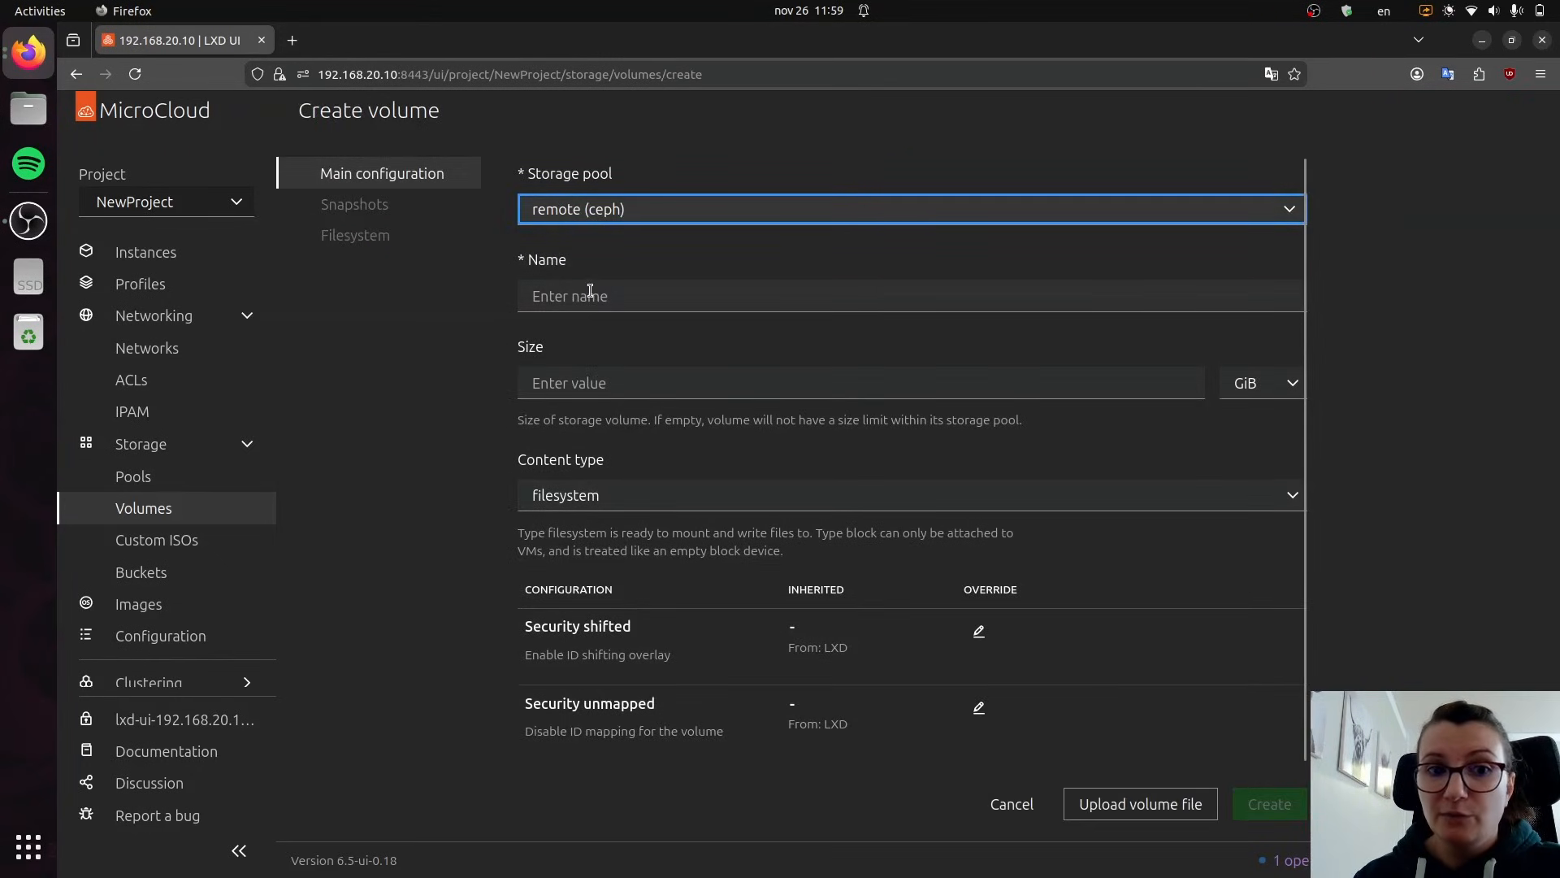
{"action": "left_click", "coordinate": [590, 295]}
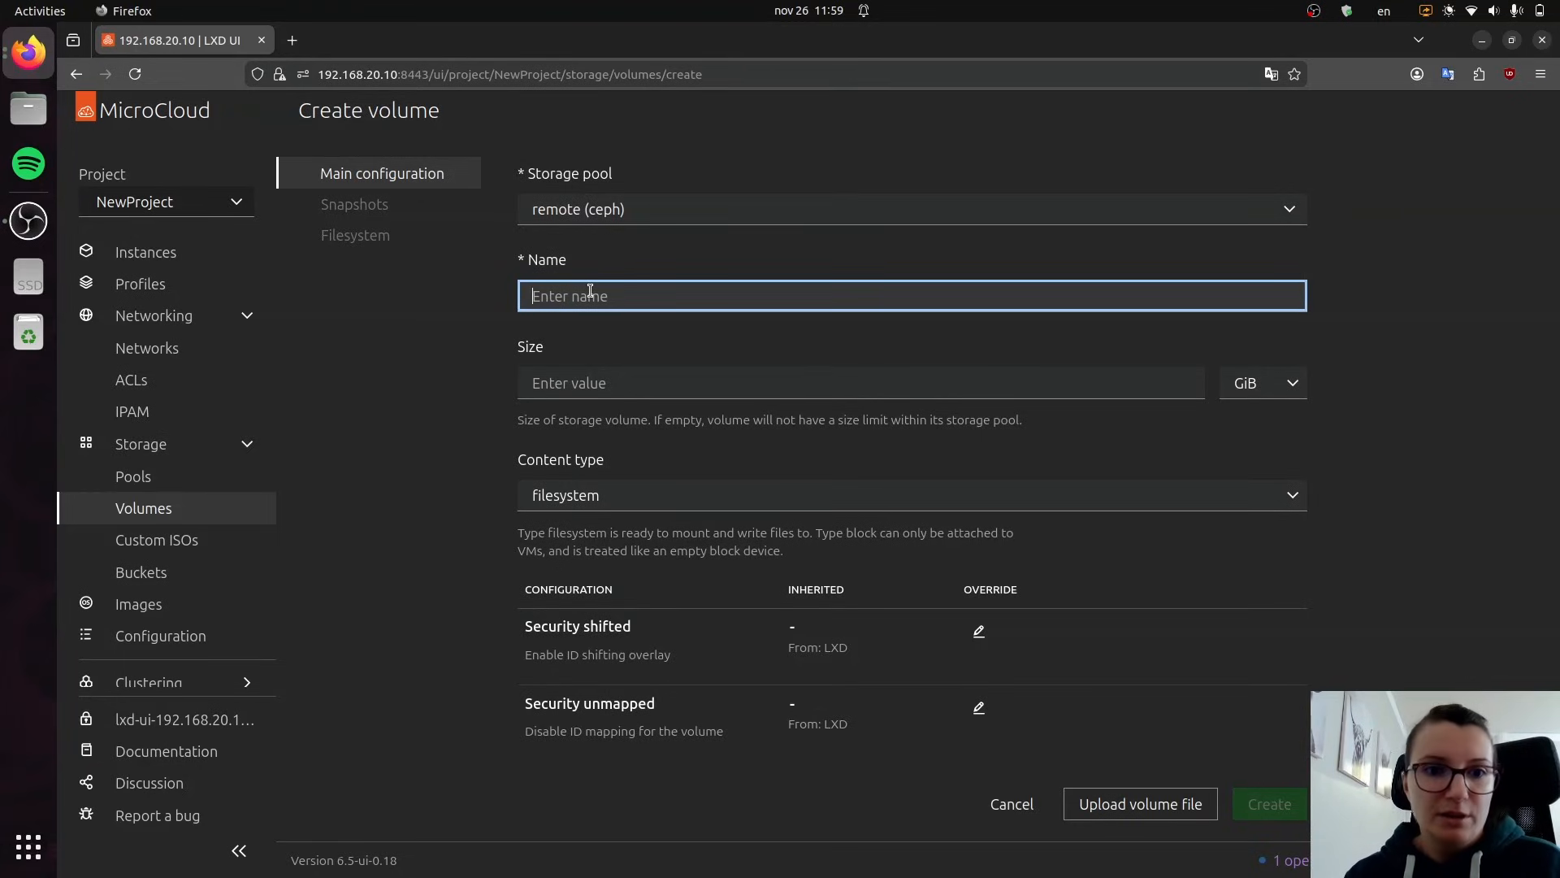
{"action": "type", "text": "NewVolume"}
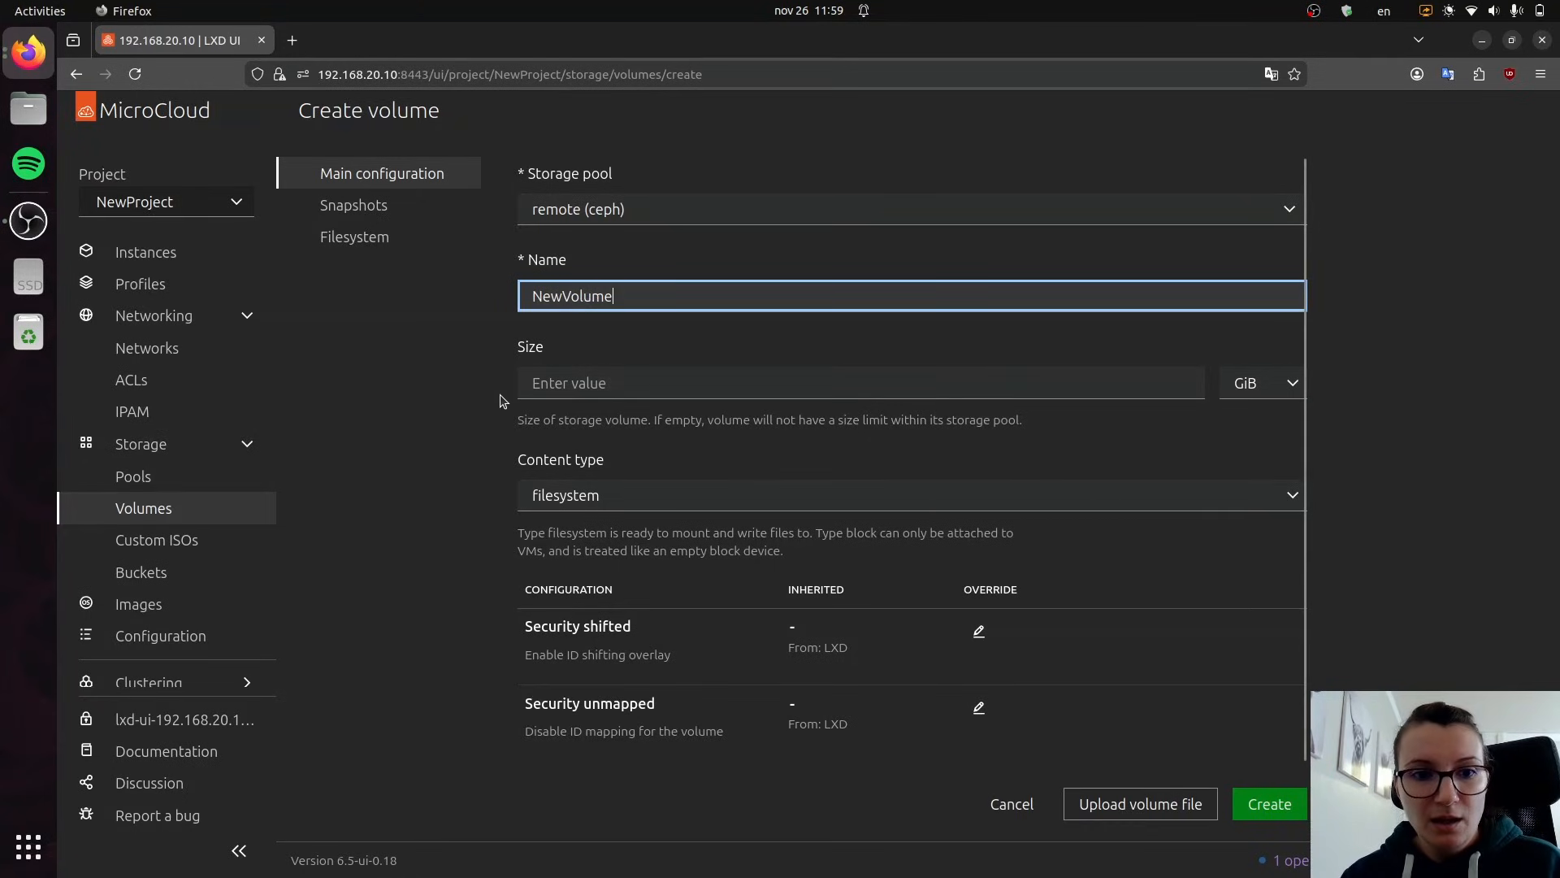
Step: Set the volume's size to 50 GiB and its content type to block, and create it
{"action": "left_click", "coordinate": [584, 383]}
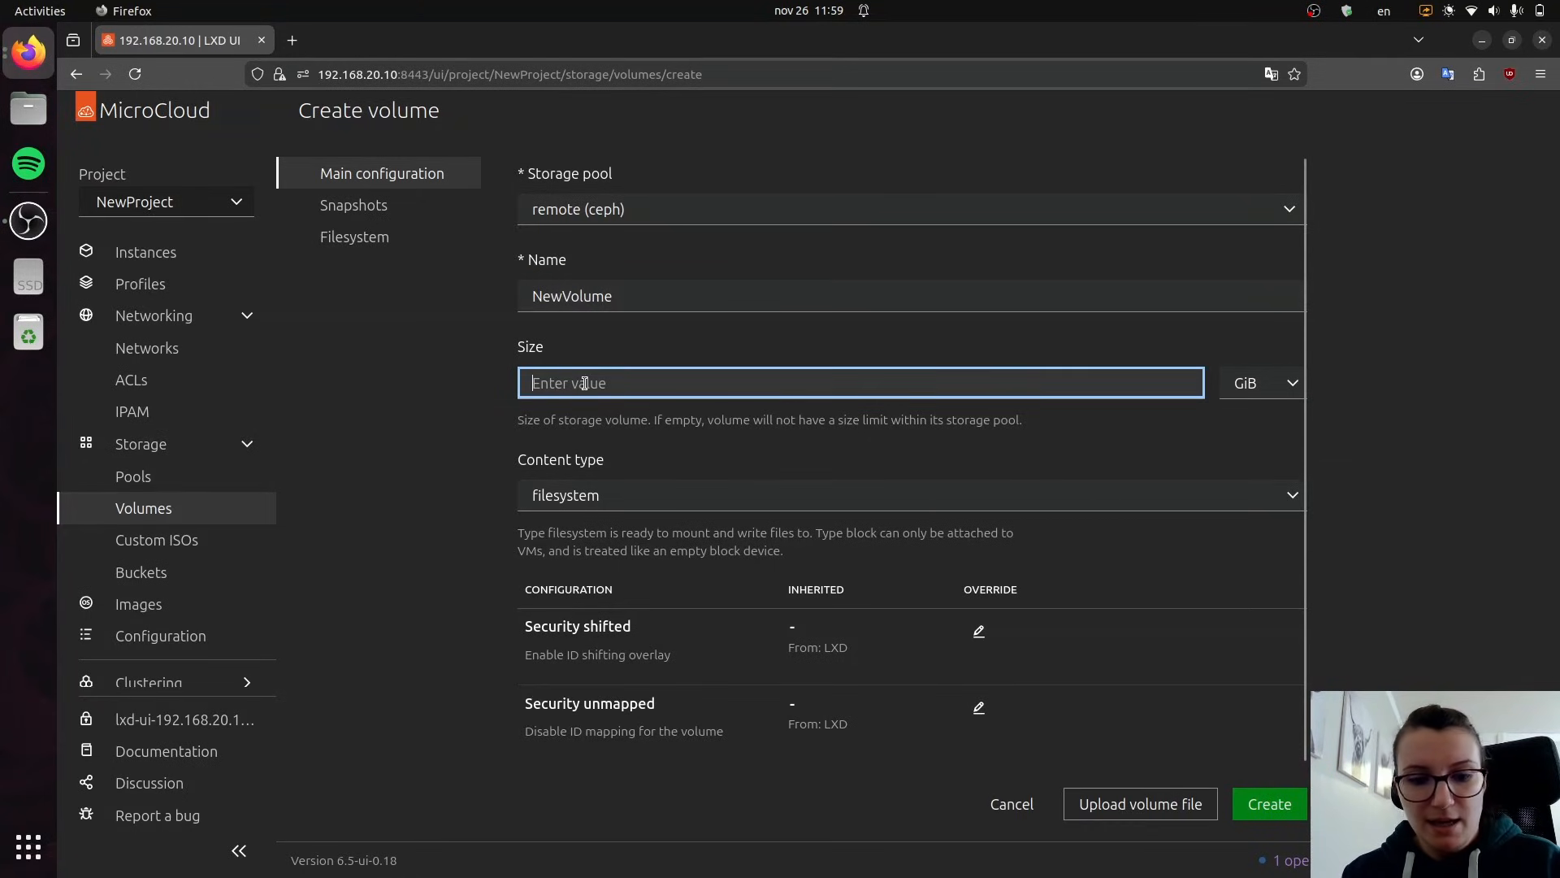
{"action": "type", "text": "50"}
{"action": "left_click", "coordinate": [614, 502]}
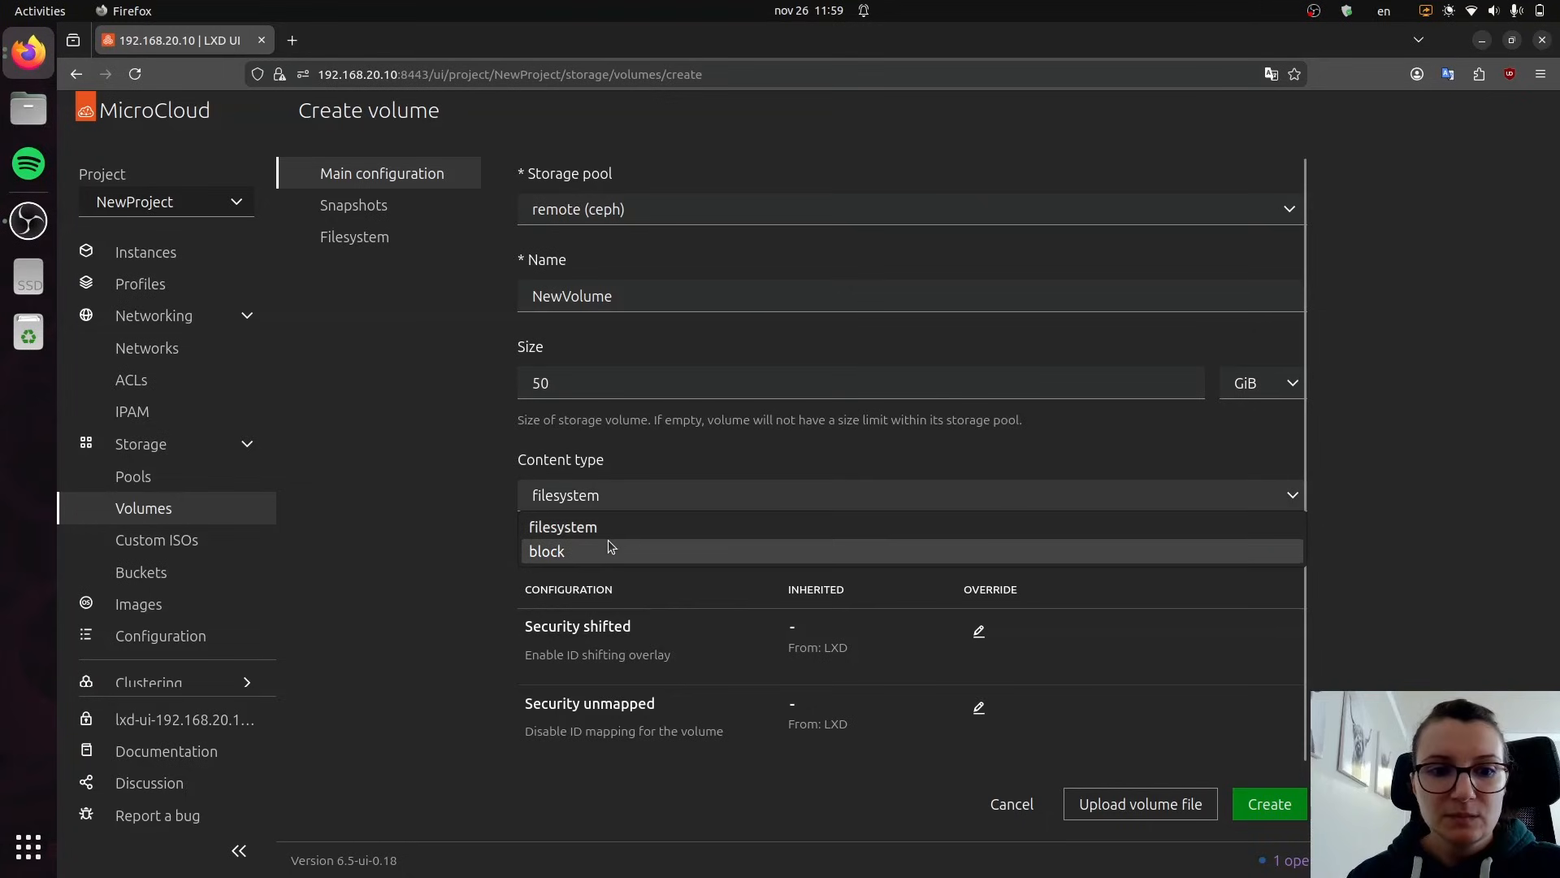
{"action": "left_click", "coordinate": [611, 550]}
{"action": "left_click", "coordinate": [1267, 804]}
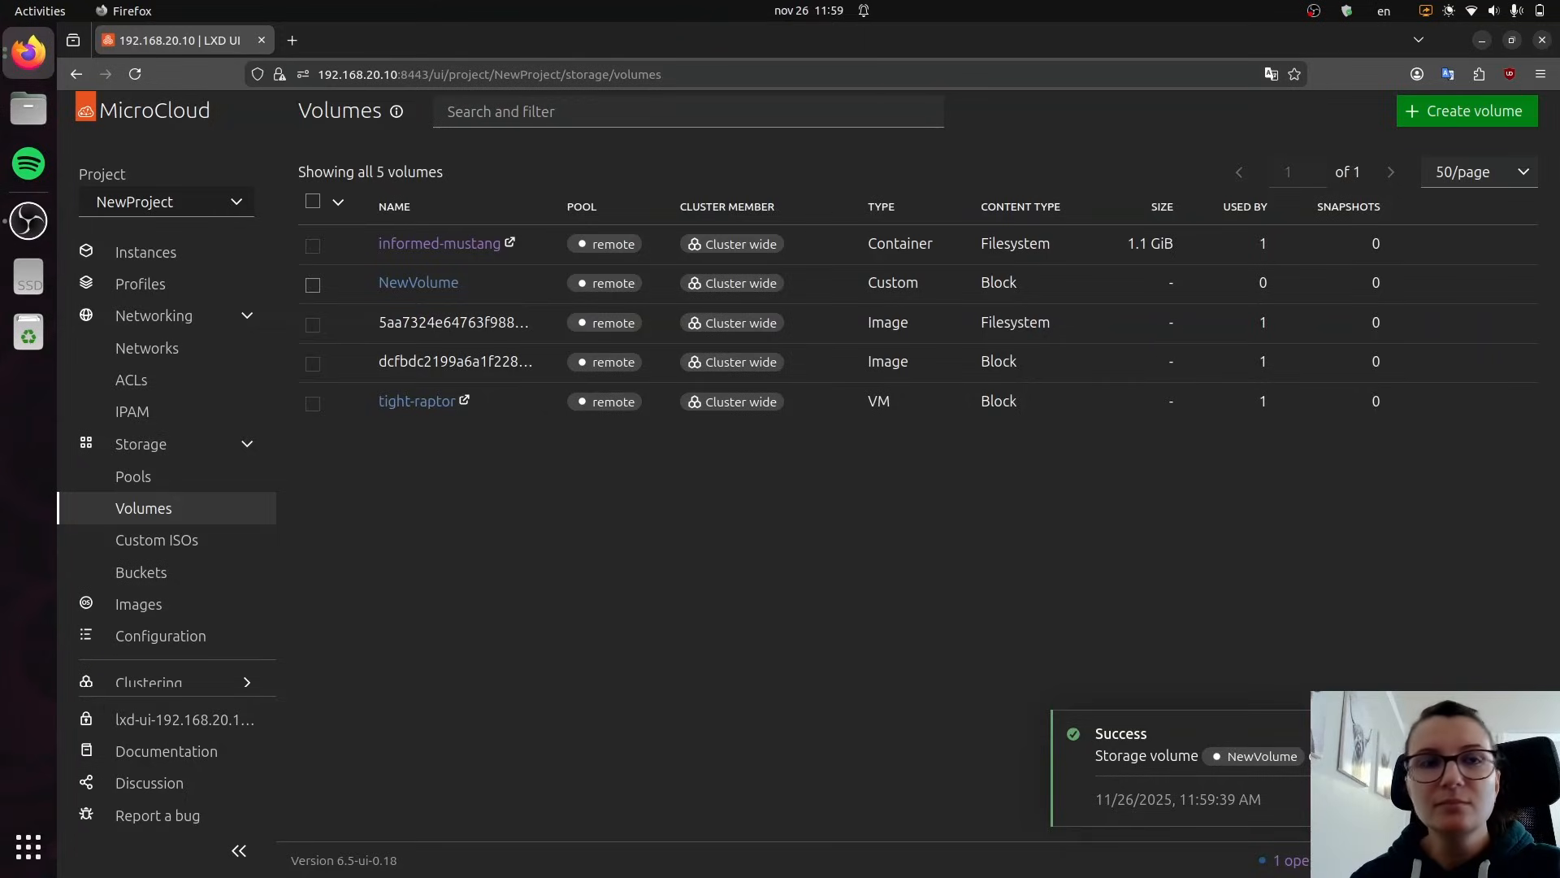
Step: Review the project's custom ISOs, storage buckets and images
{"action": "left_click", "coordinate": [160, 544]}
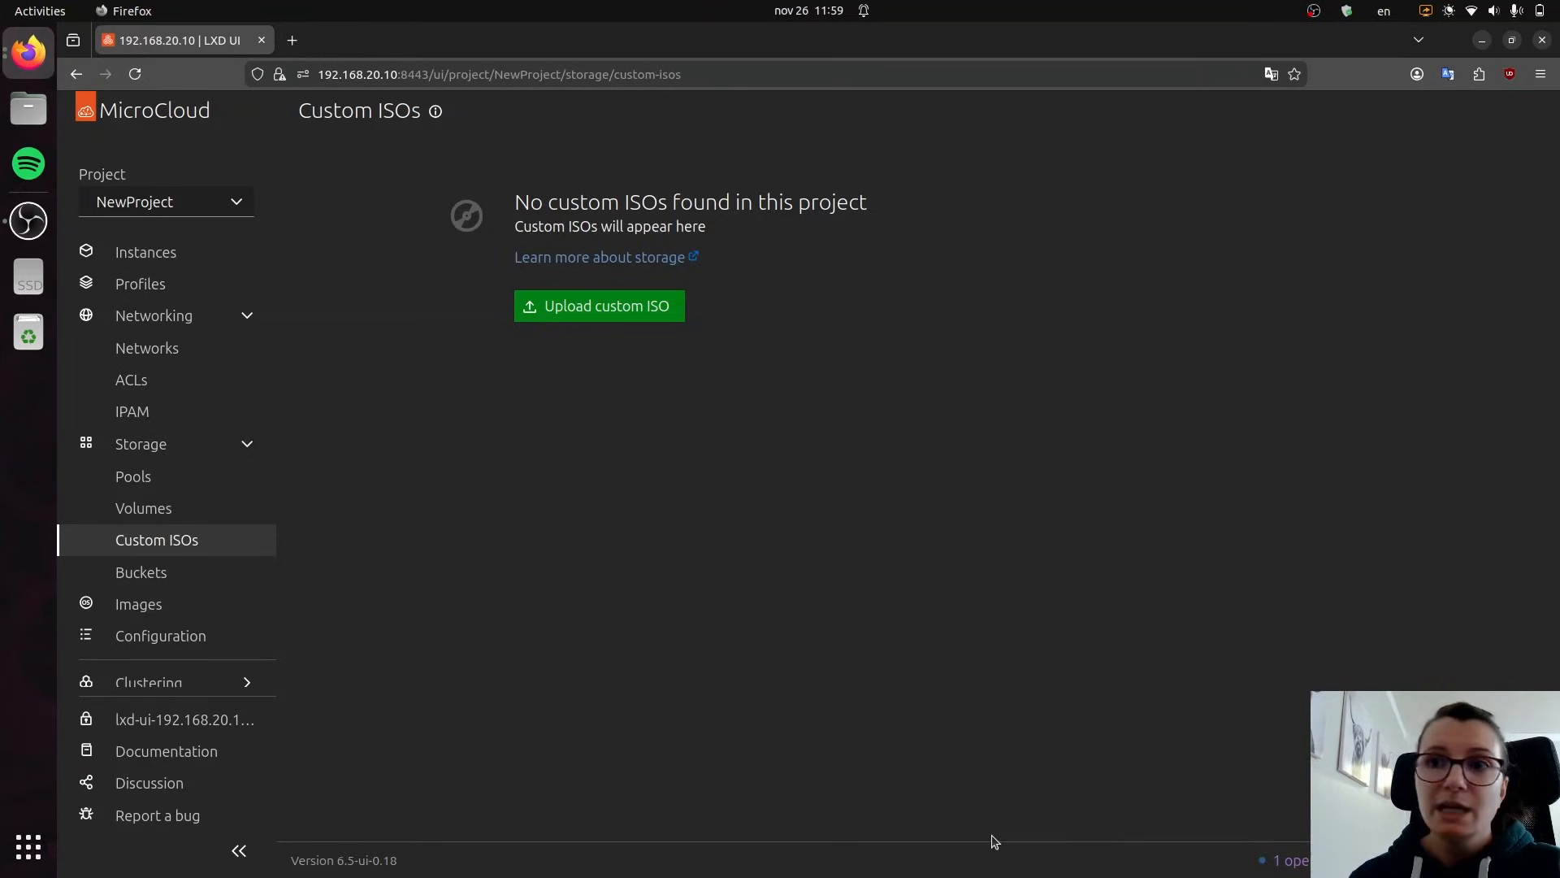
{"action": "left_click", "coordinate": [179, 574]}
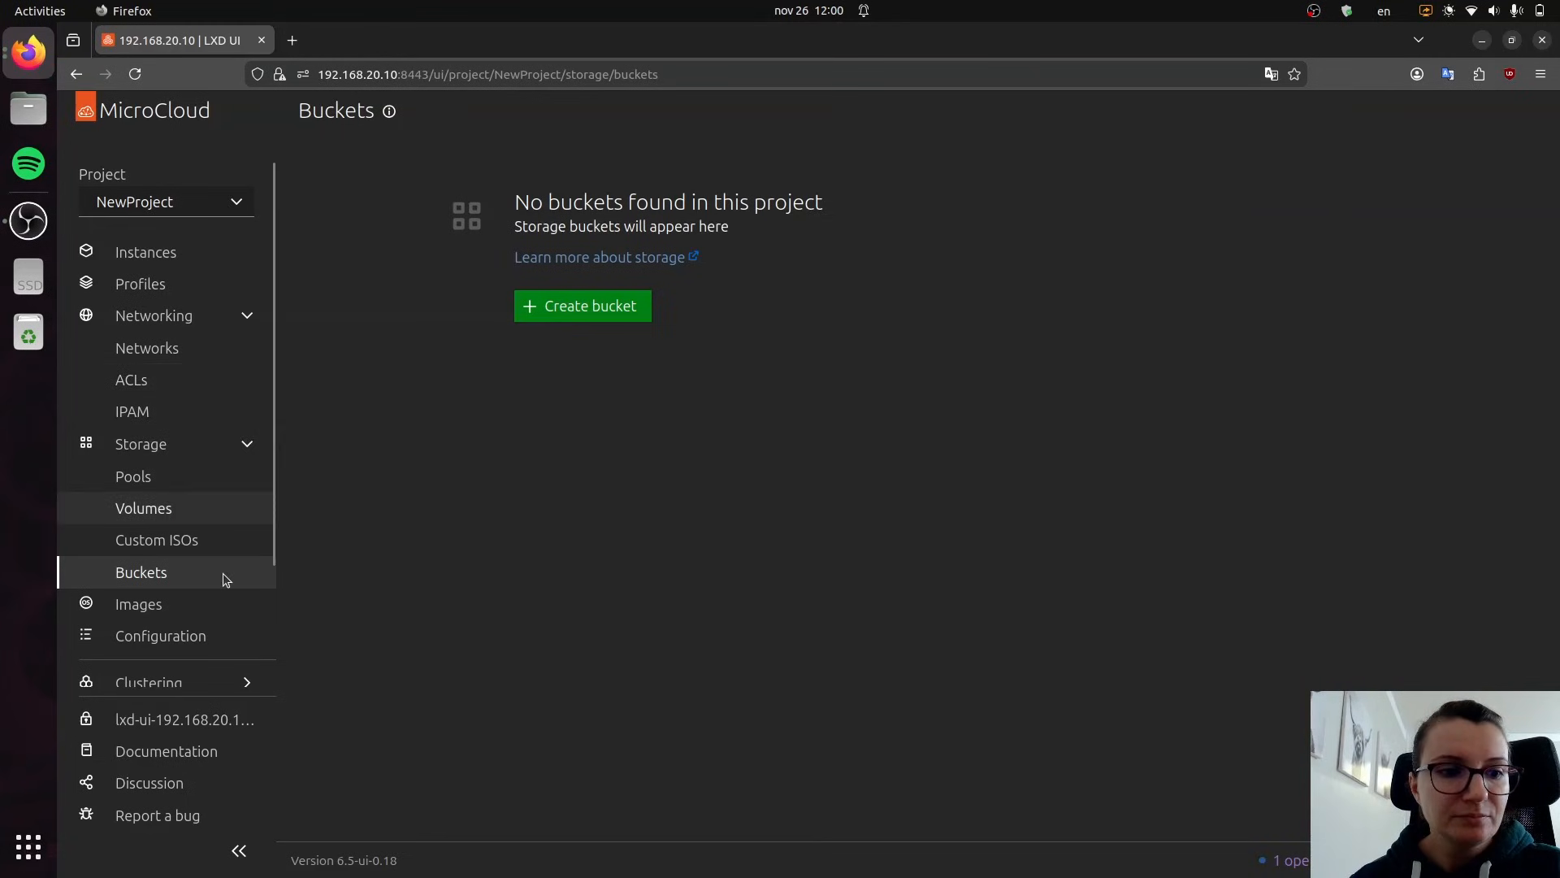
{"action": "left_click", "coordinate": [202, 602]}
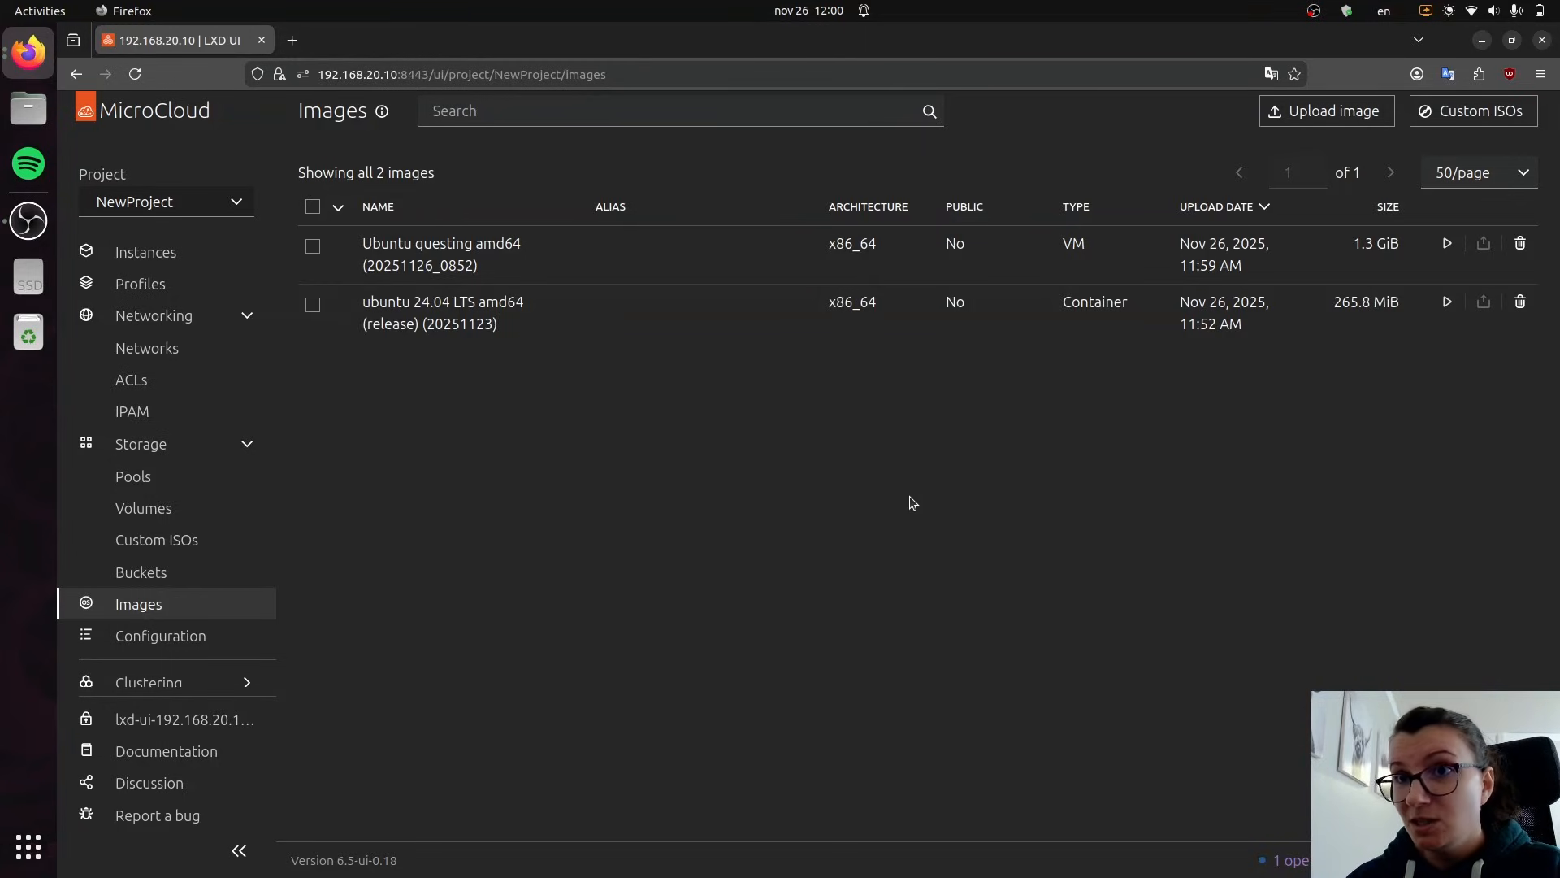
Step: Check the setup progress in the instances list and view NewProject's configuration details
{"action": "left_click", "coordinate": [164, 259]}
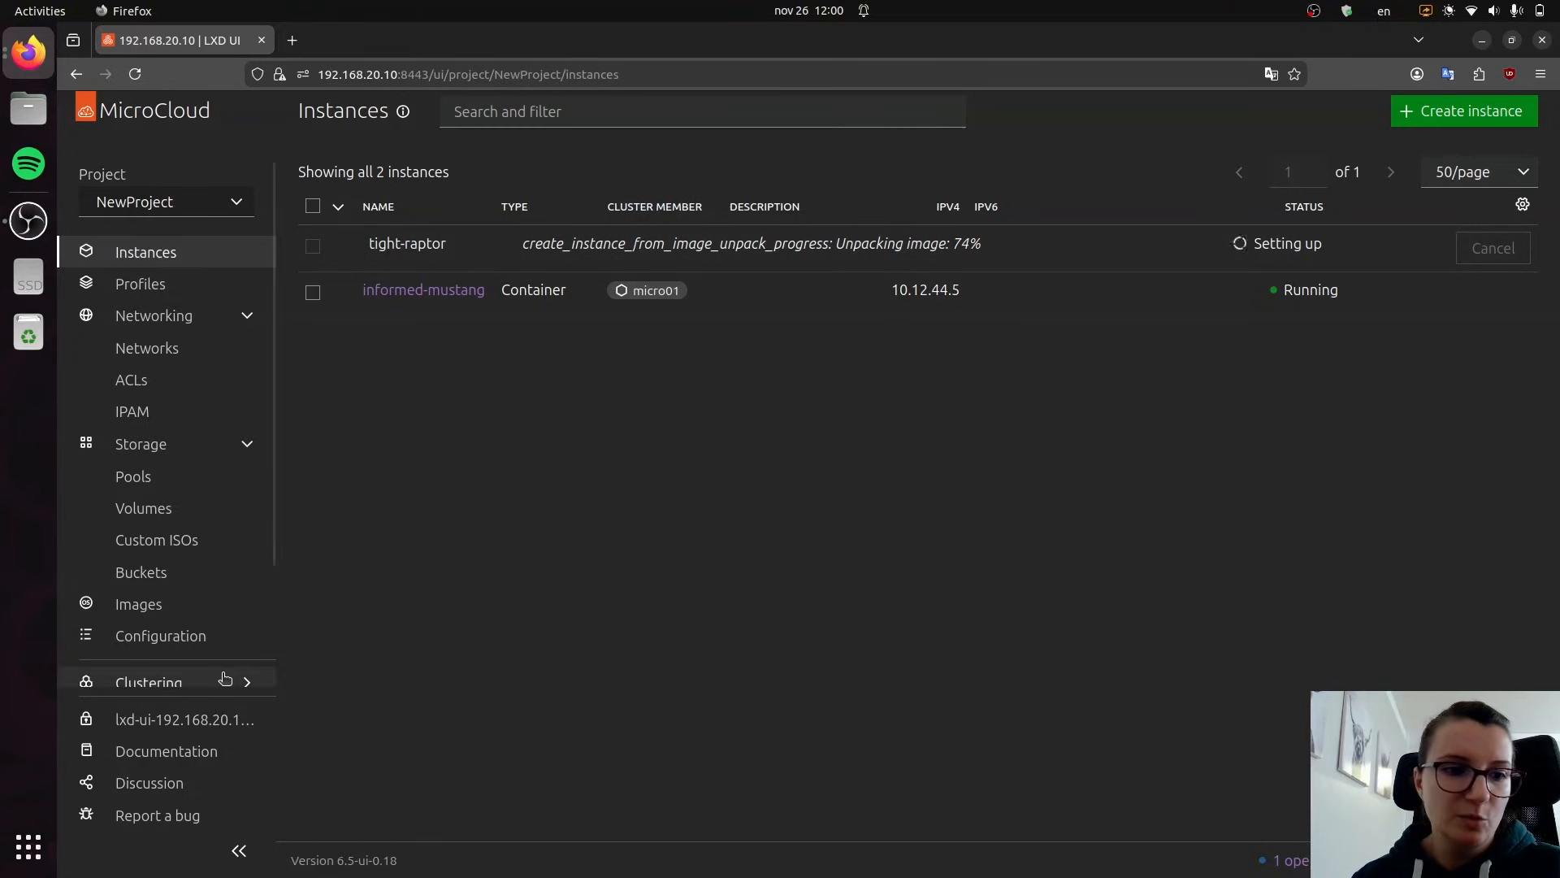
{"action": "scroll", "coordinate": [195, 539], "scroll_direction": "down", "scroll_amount": 2}
{"action": "left_click", "coordinate": [188, 504]}
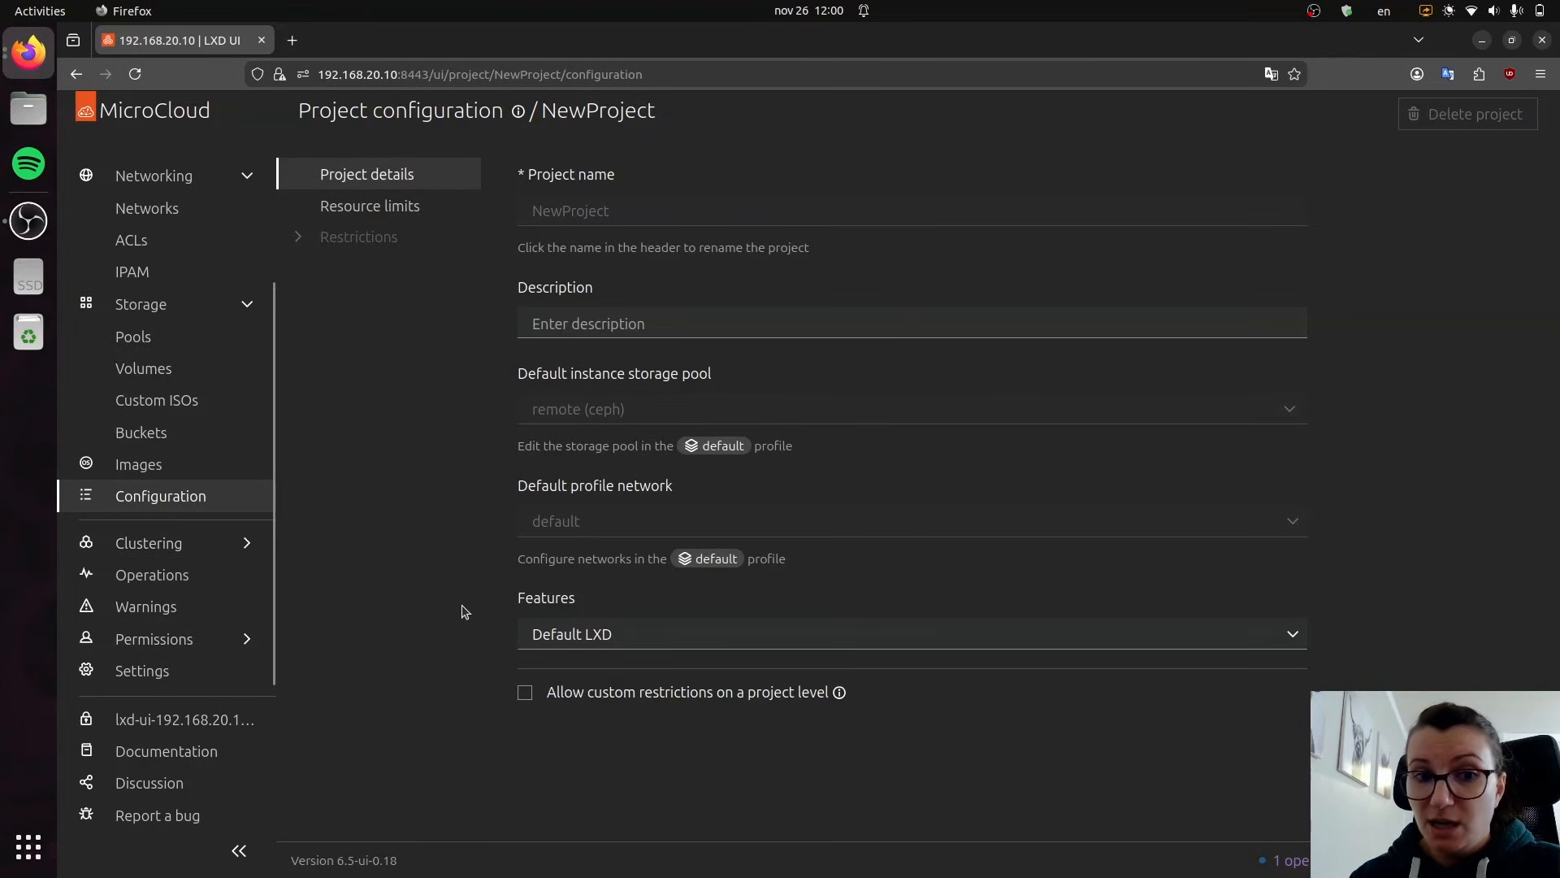
Step: Review the cluster members, check which evacuation actions are available for micro01, and cancel the evacuation
{"action": "left_click", "coordinate": [140, 544]}
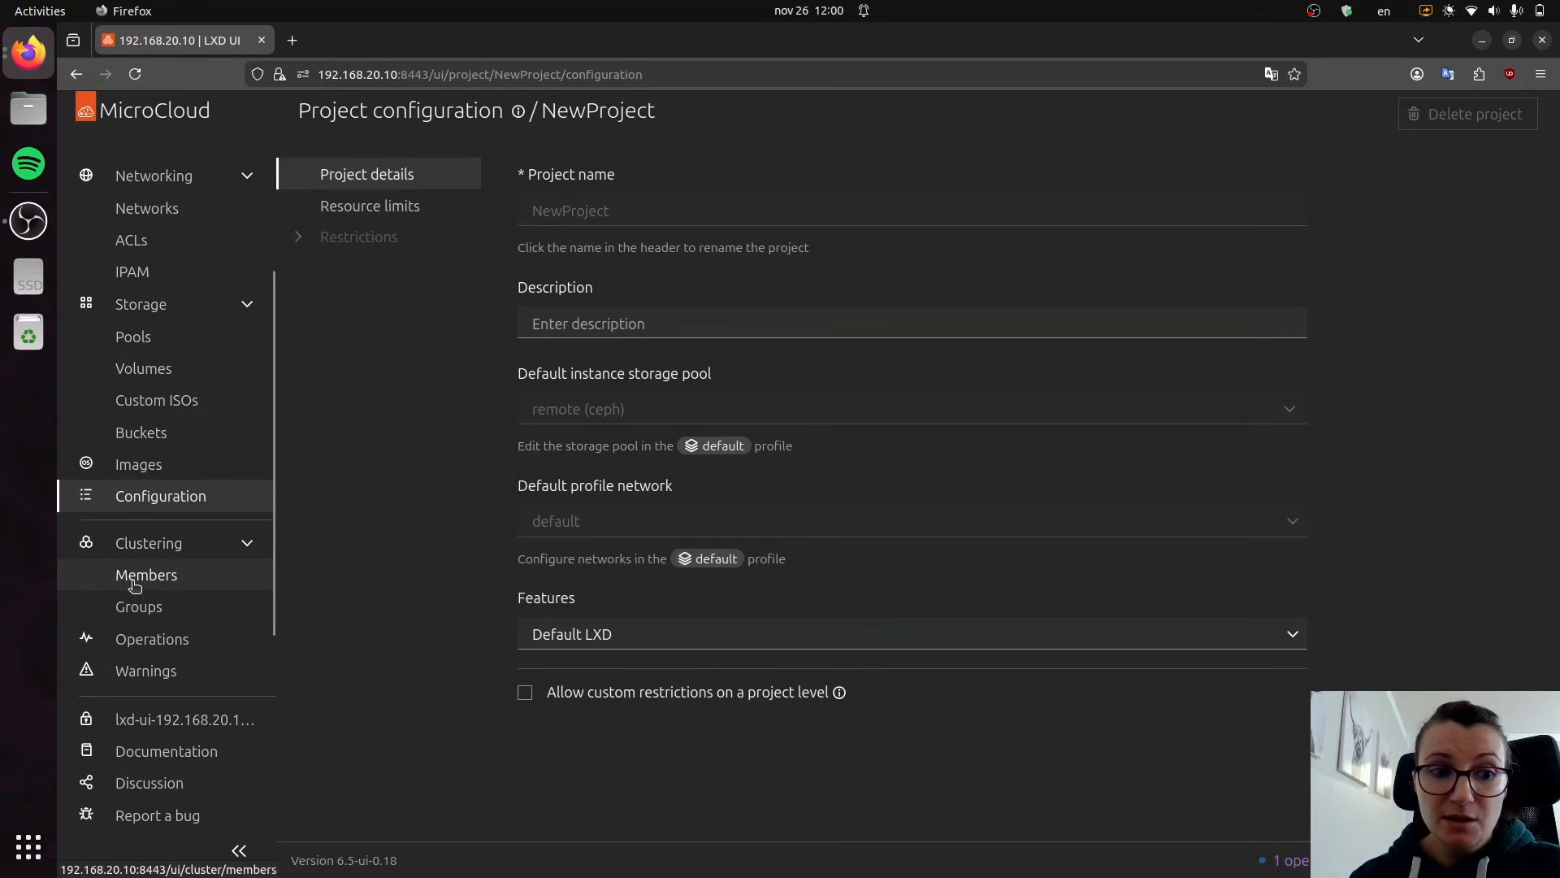
{"action": "left_click", "coordinate": [132, 580]}
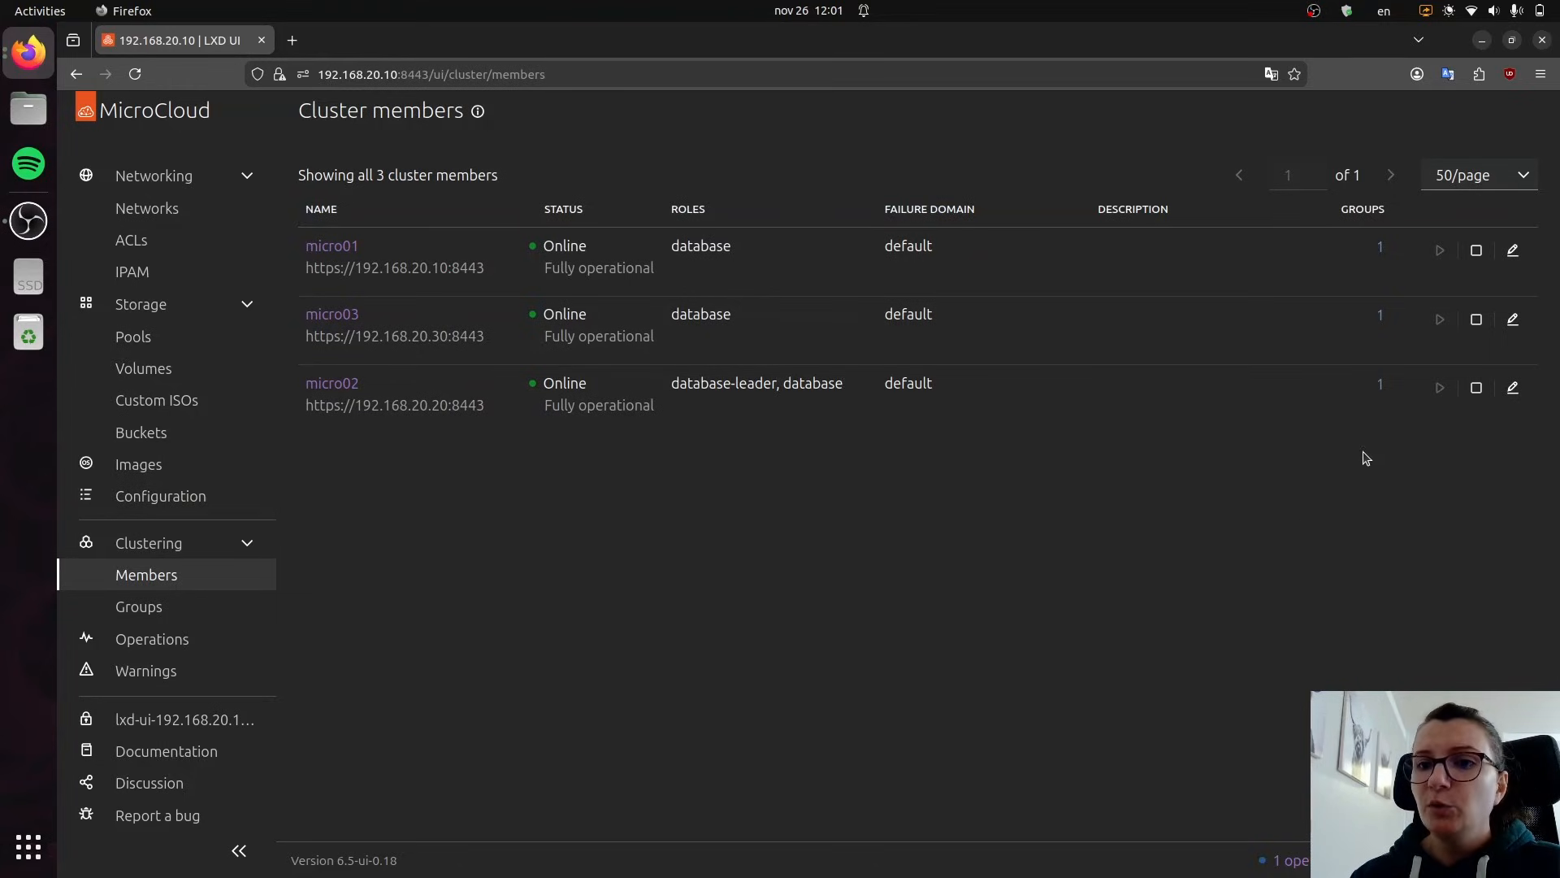
{"action": "left_click", "coordinate": [1476, 253]}
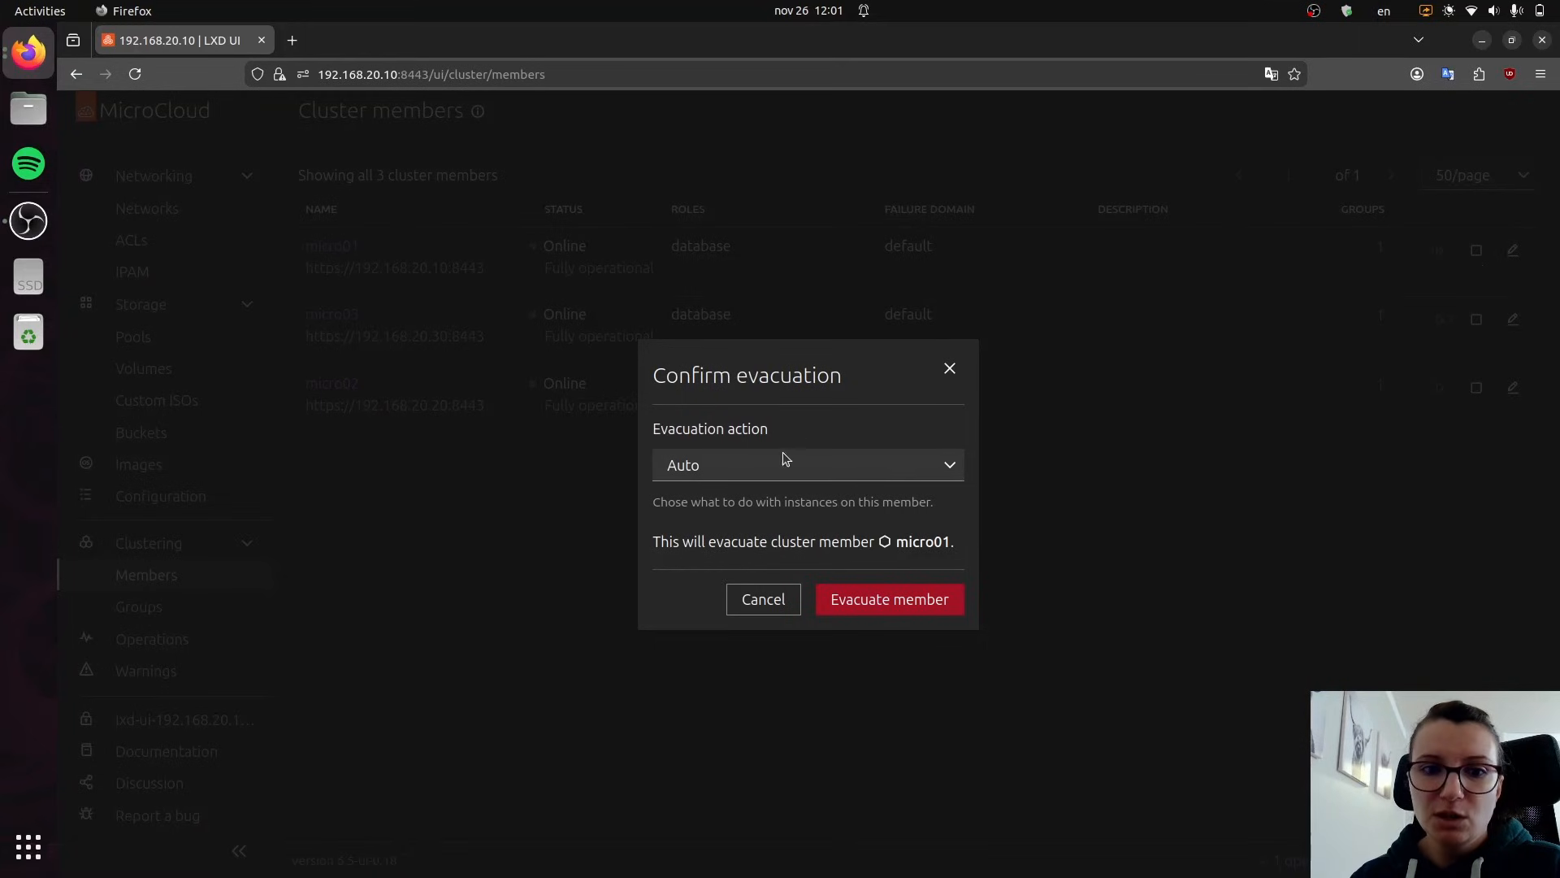
{"action": "left_click", "coordinate": [736, 470]}
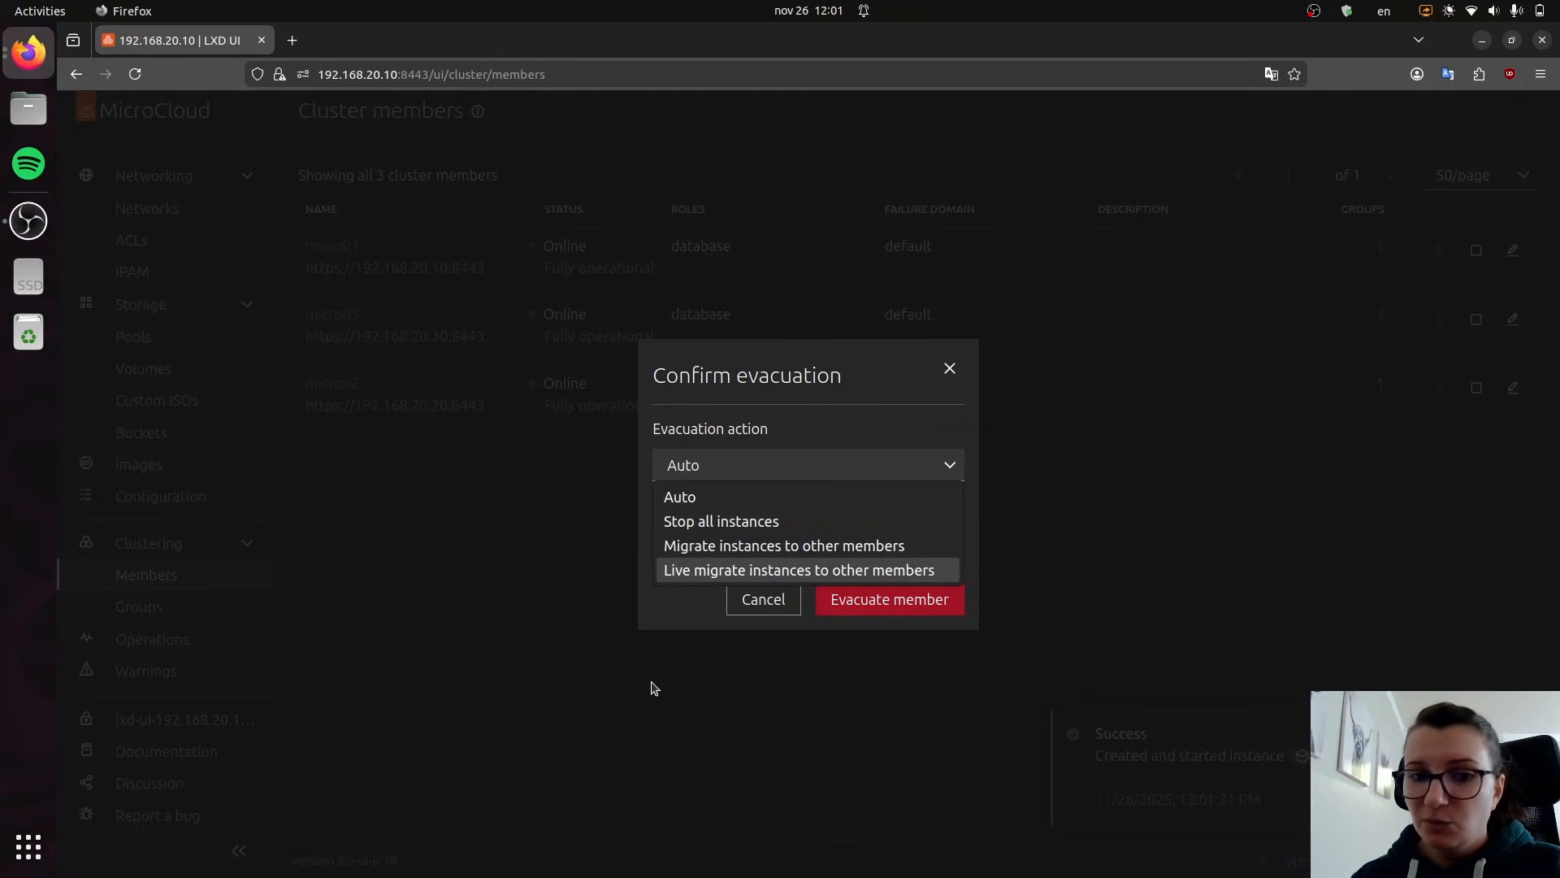
{"action": "left_click", "coordinate": [765, 600]}
{"action": "left_click", "coordinate": [764, 601]}
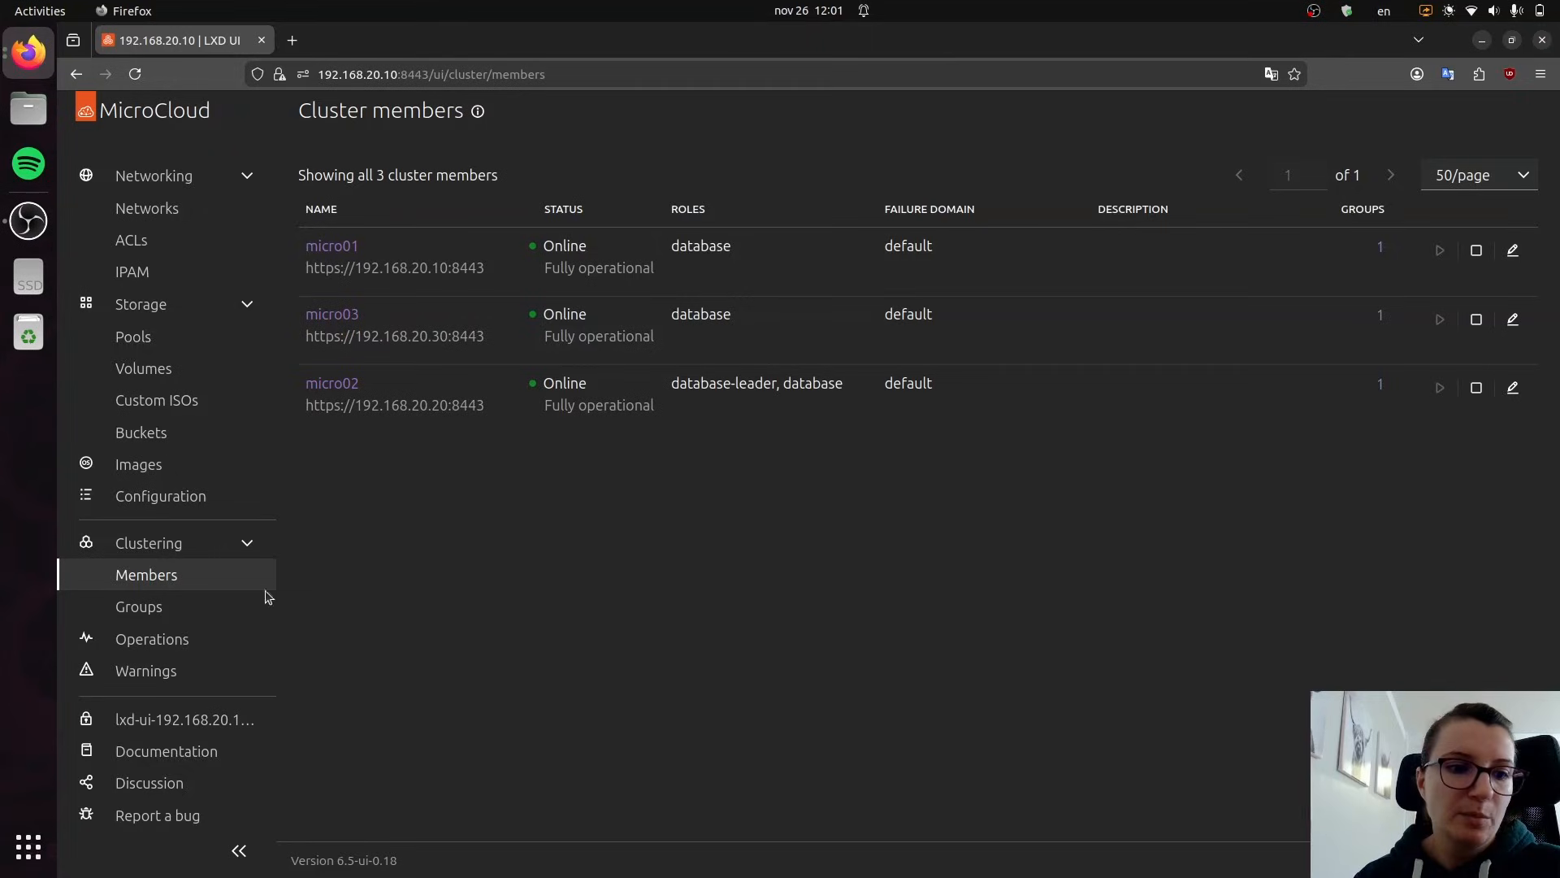
Step: View the list of cluster groups
{"action": "scroll", "coordinate": [265, 590], "scroll_direction": "down", "scroll_amount": 1}
{"action": "left_click", "coordinate": [170, 535]}
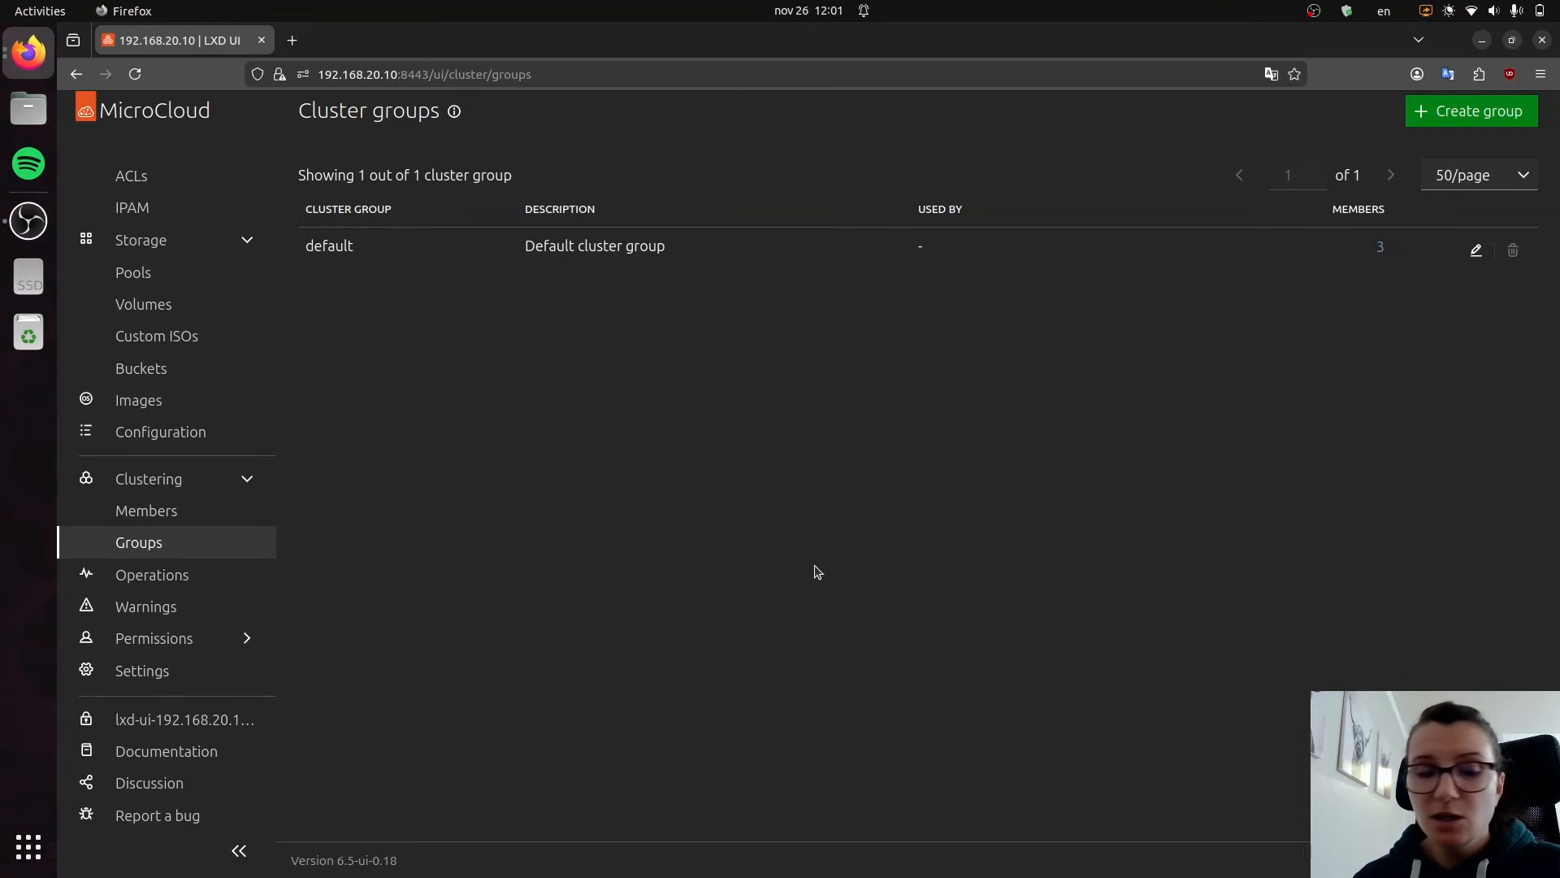
Step: Review the ongoing operations and the cluster's list of warnings
{"action": "left_click", "coordinate": [152, 577]}
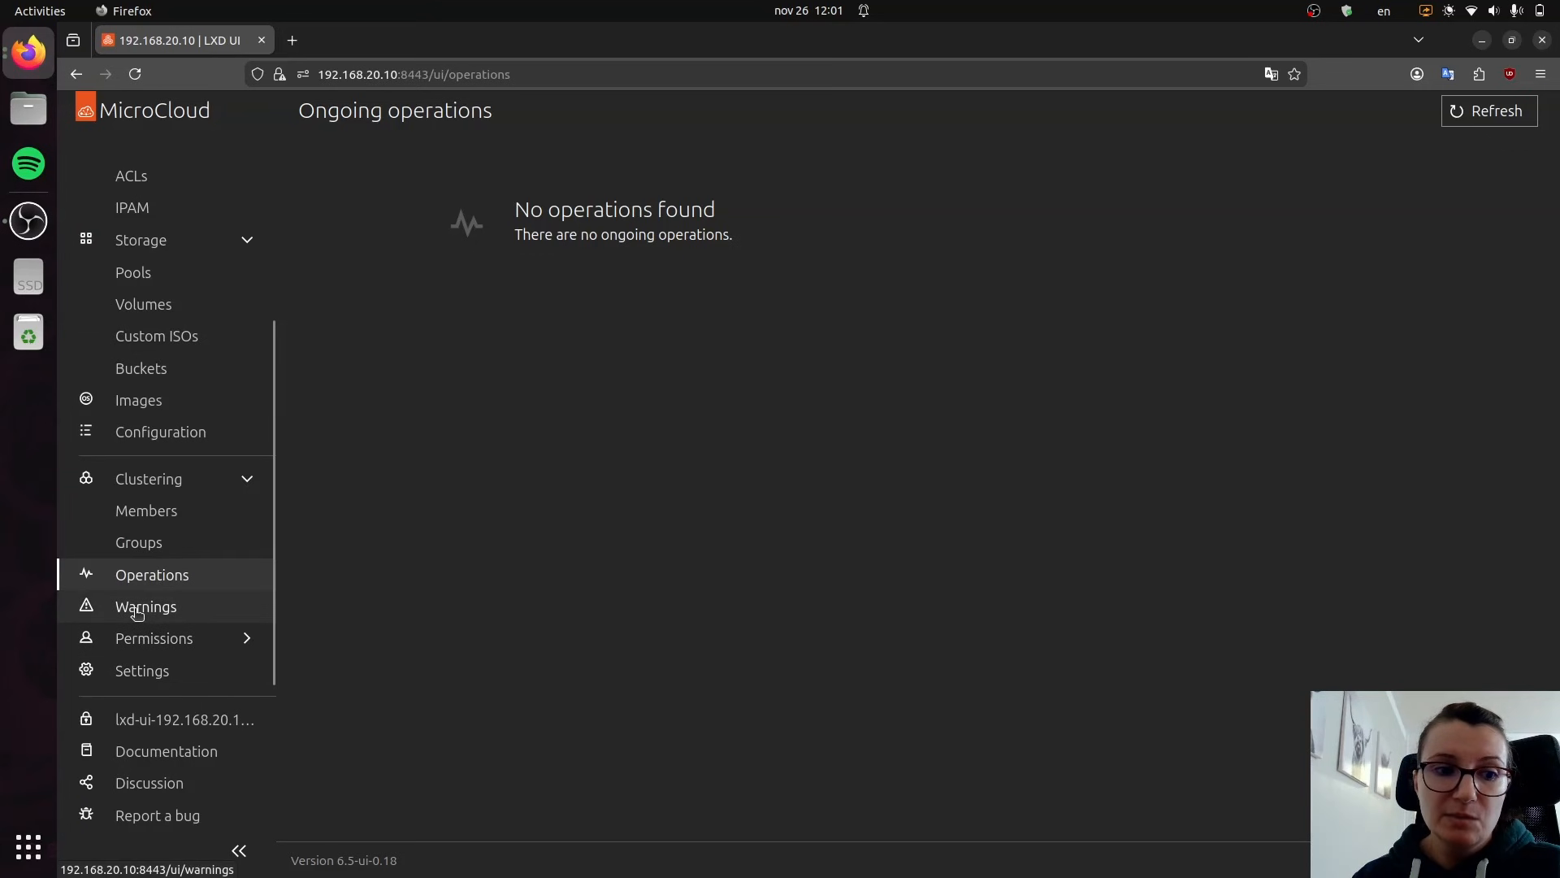
{"action": "left_click", "coordinate": [136, 610]}
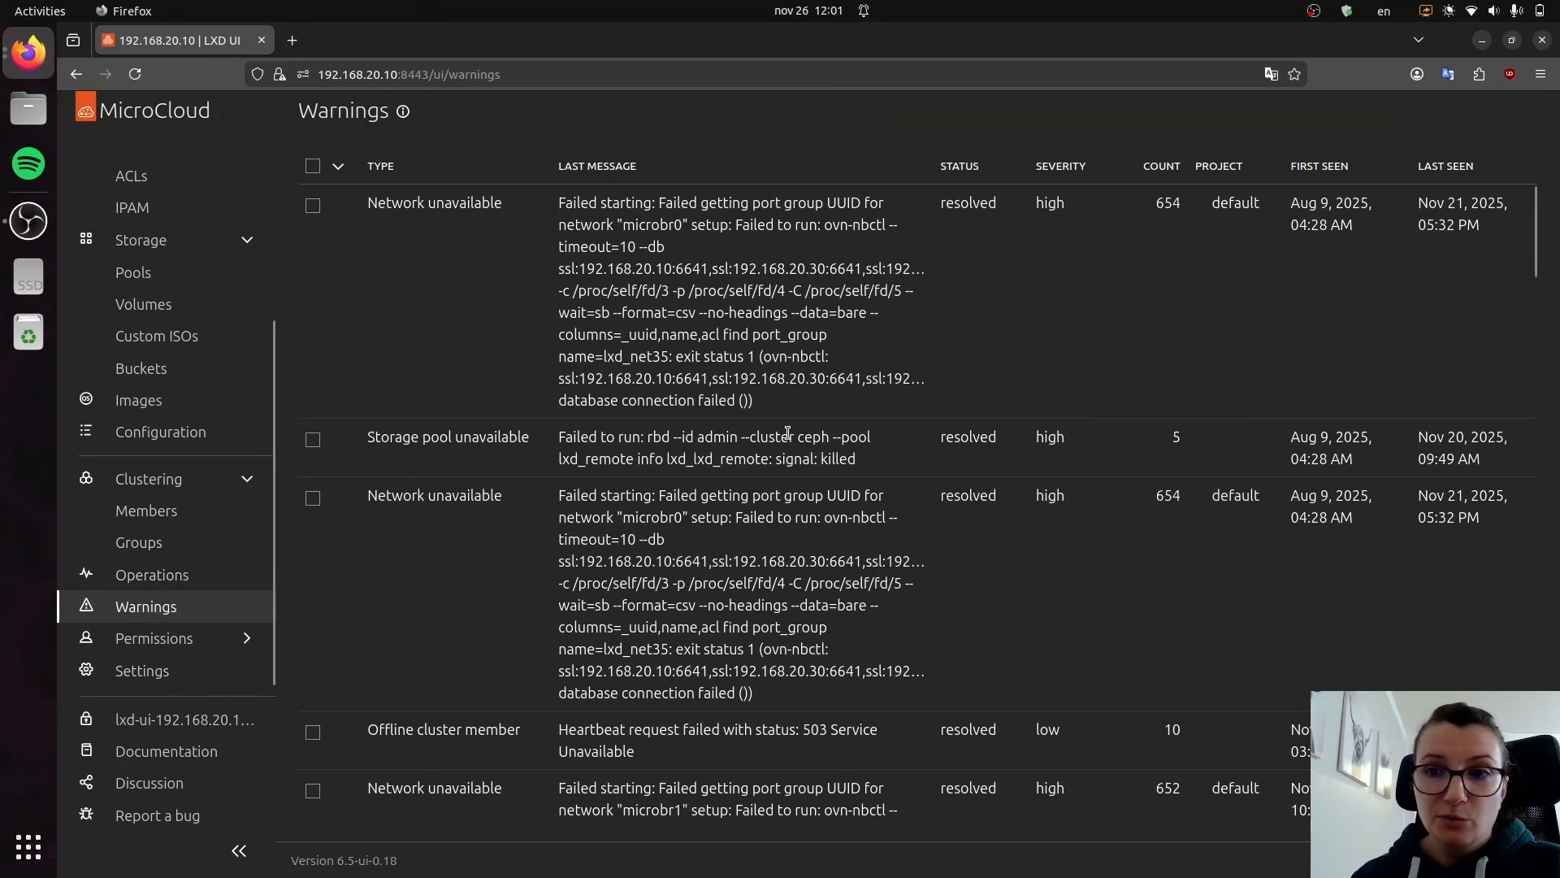
{"action": "scroll", "coordinate": [787, 433], "scroll_direction": "down", "scroll_amount": 1}
{"action": "scroll", "coordinate": [1477, 447], "scroll_direction": "down", "scroll_amount": 5}
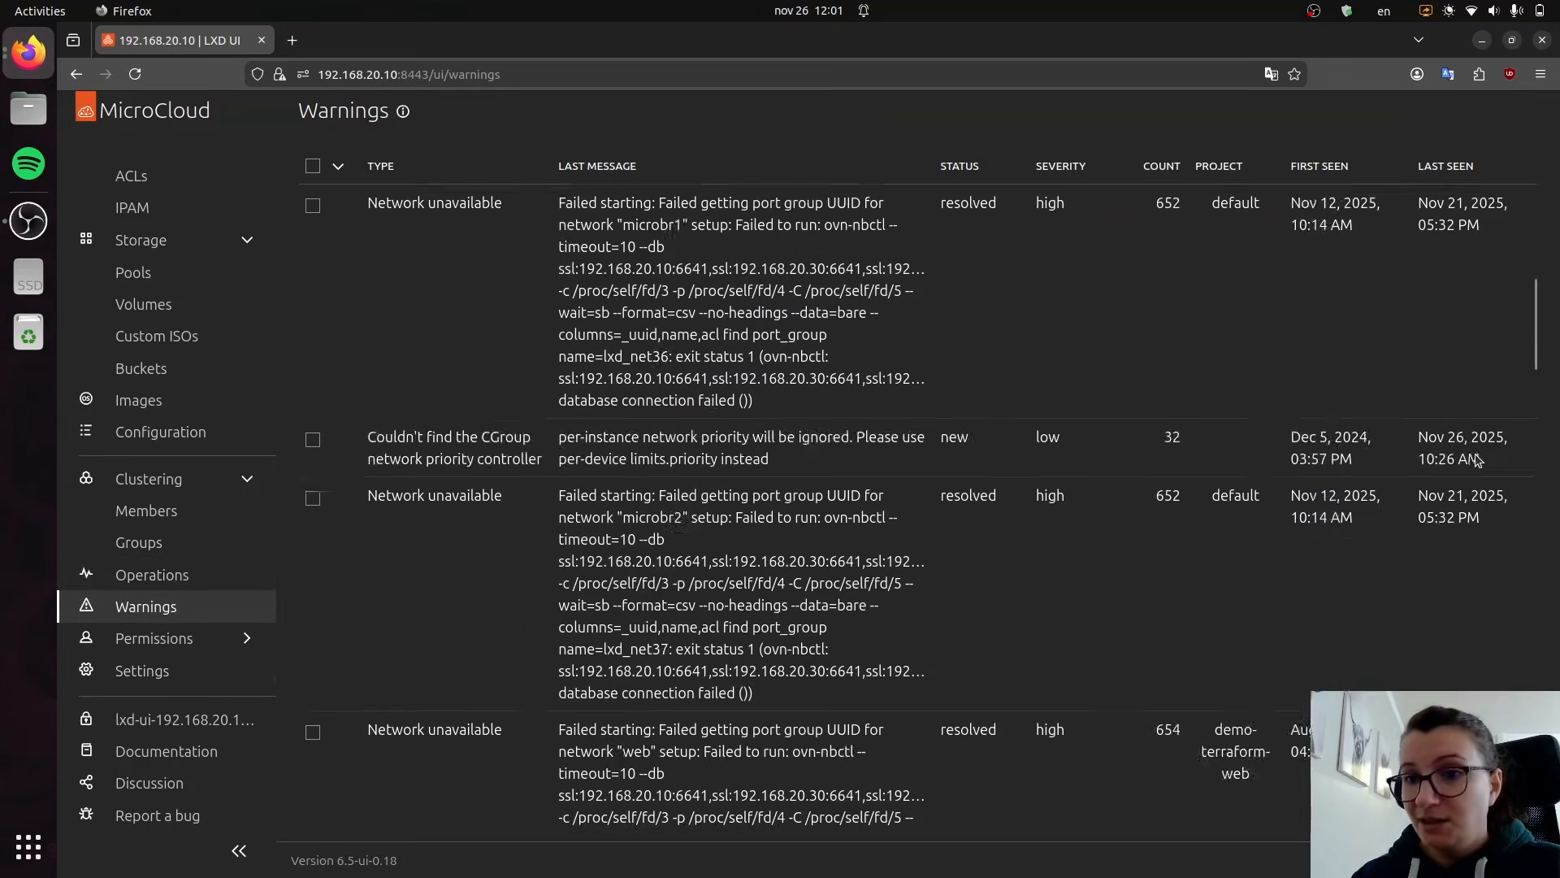
{"action": "scroll", "coordinate": [1477, 460], "scroll_direction": "up", "scroll_amount": 6}
Step: Review the permission identities, auth groups and IDP groups
{"action": "left_click", "coordinate": [215, 637]}
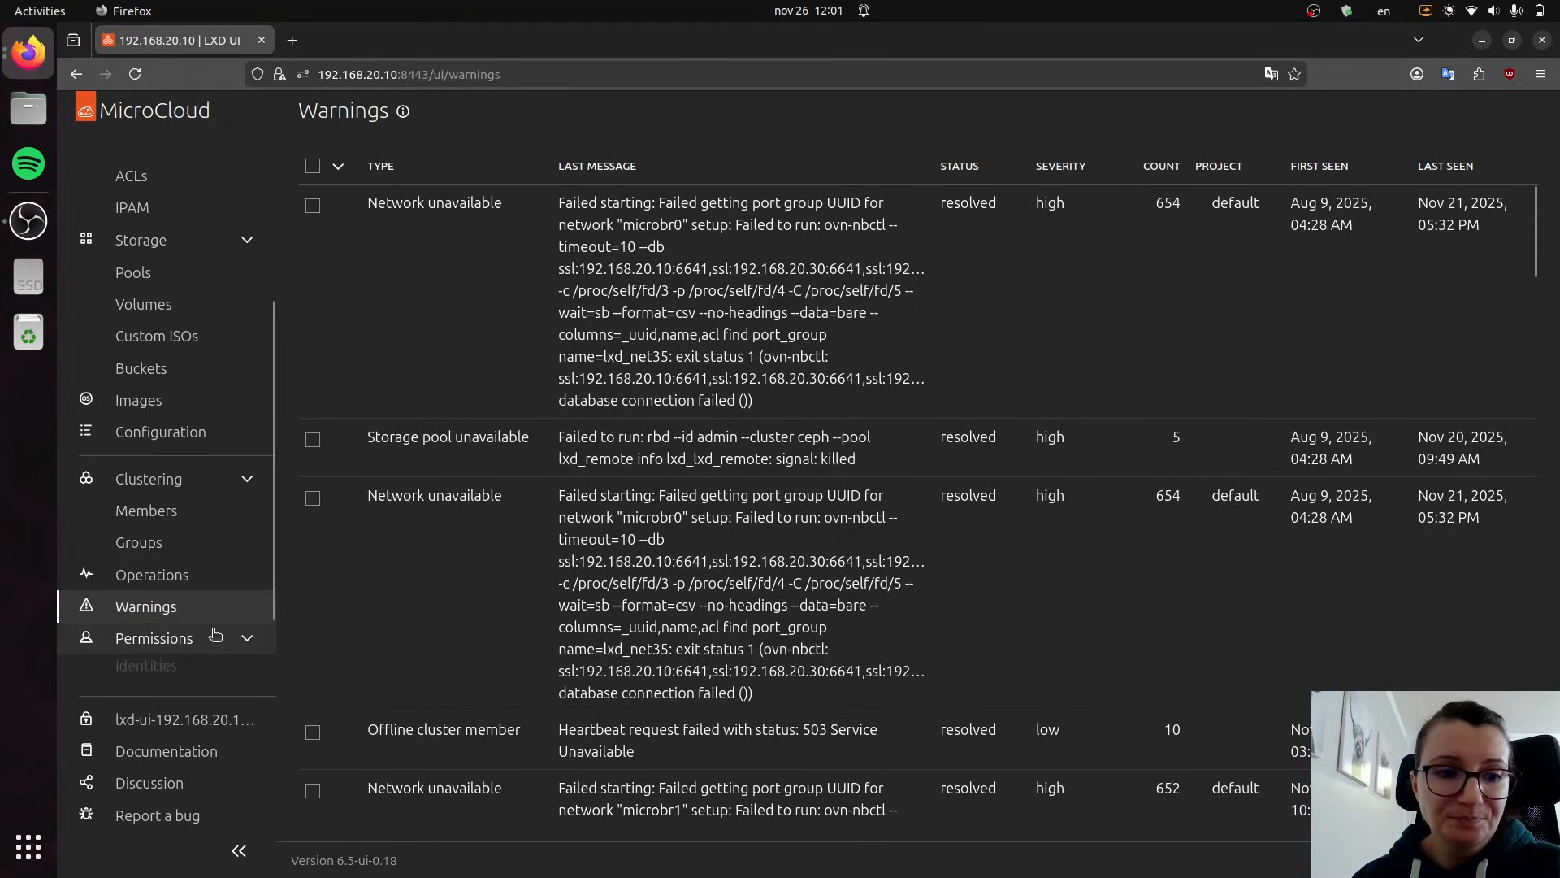
{"action": "left_click", "coordinate": [135, 670]}
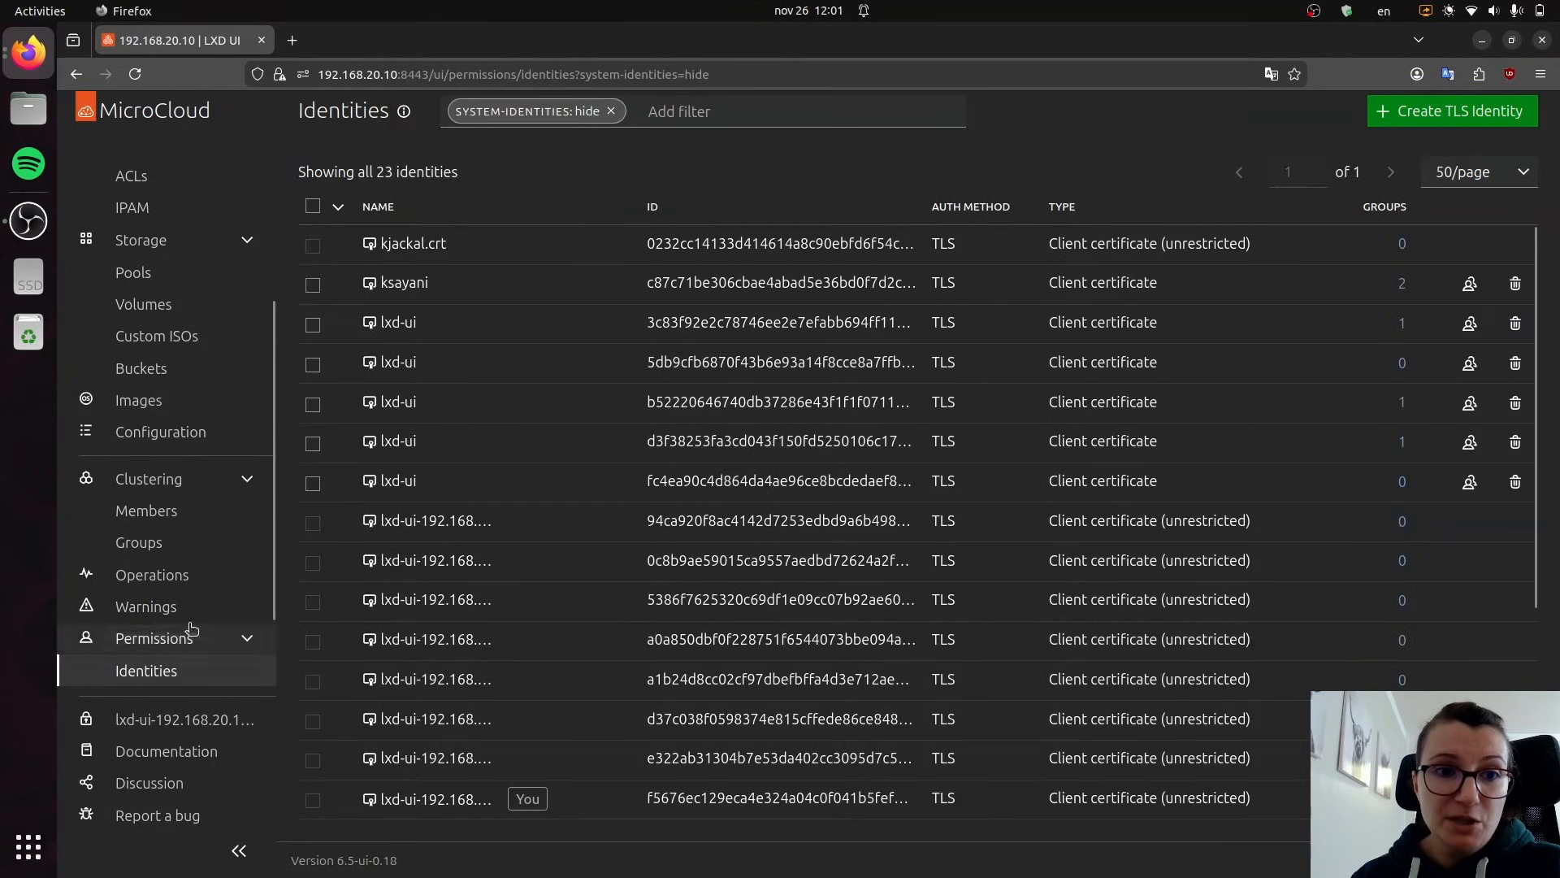
{"action": "scroll", "coordinate": [162, 618], "scroll_direction": "down", "scroll_amount": 2}
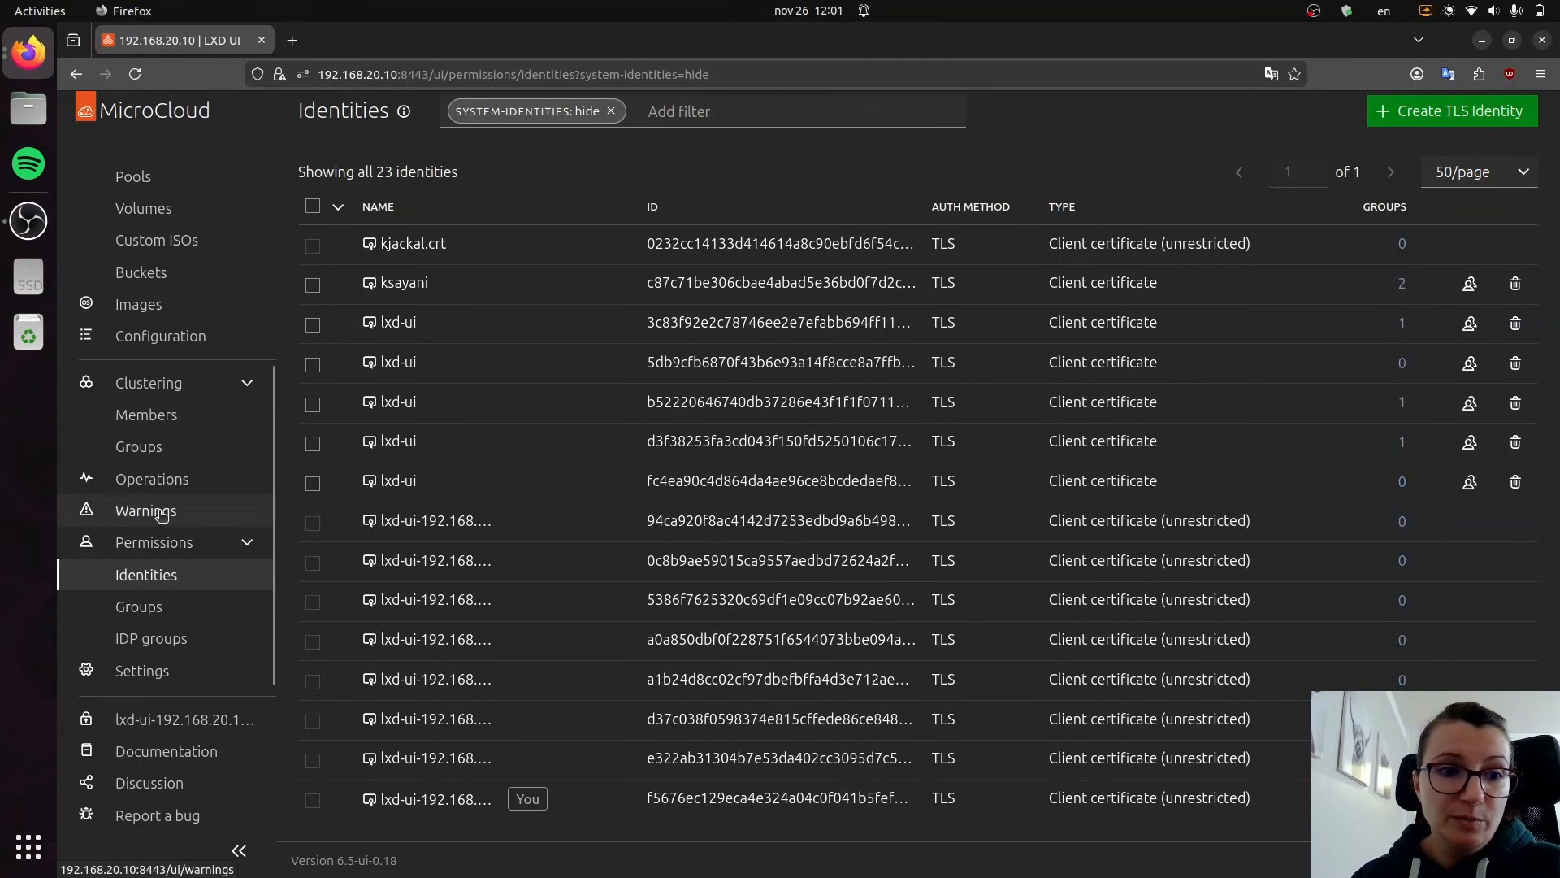
{"action": "left_click", "coordinate": [138, 617]}
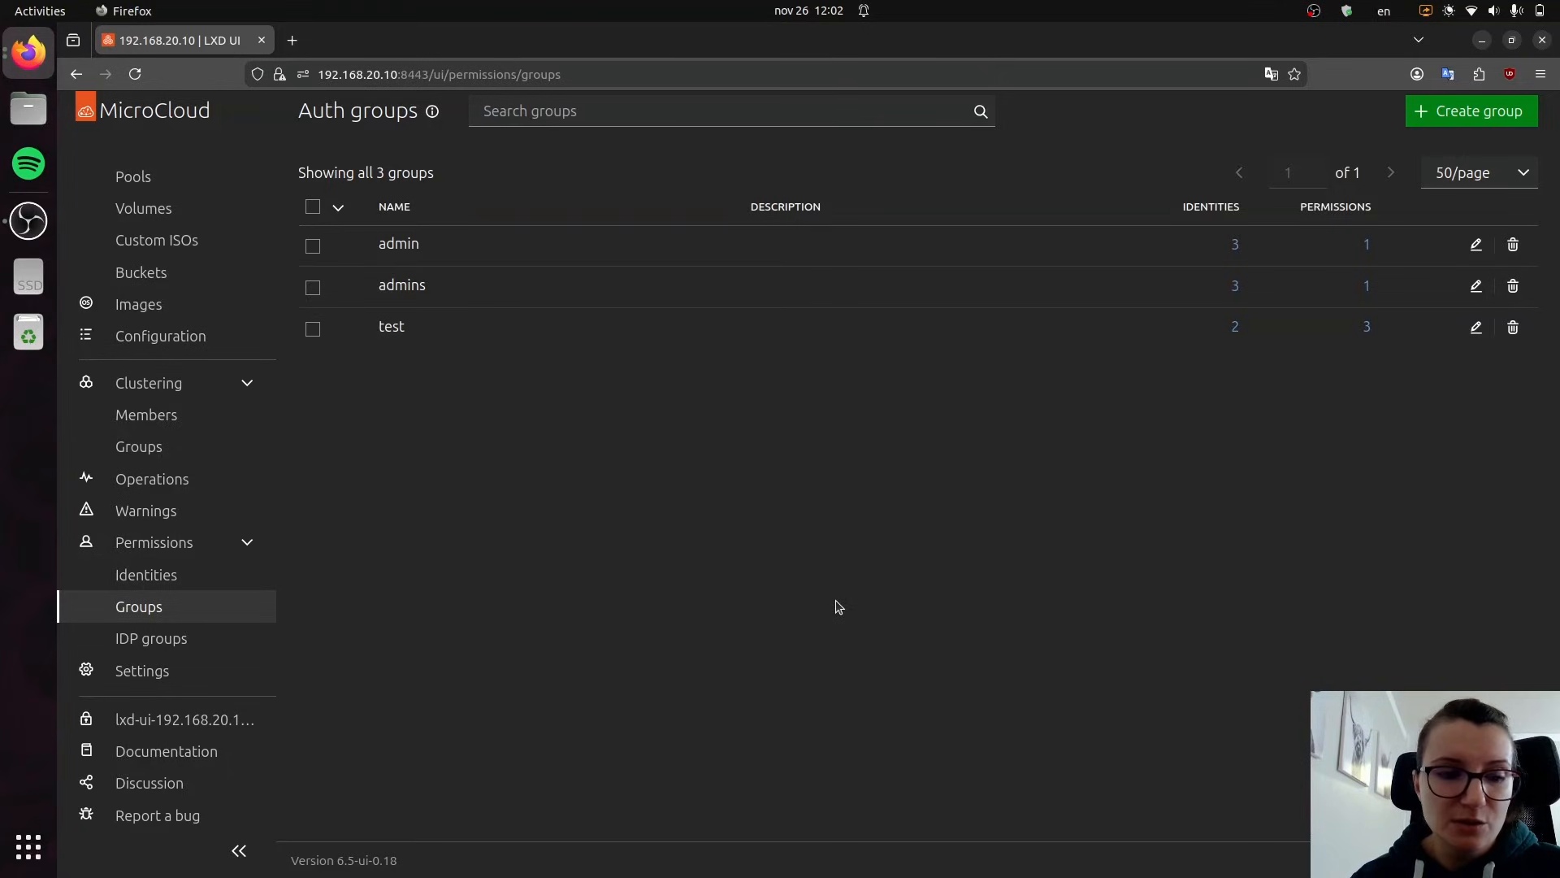
{"action": "left_click", "coordinate": [129, 638]}
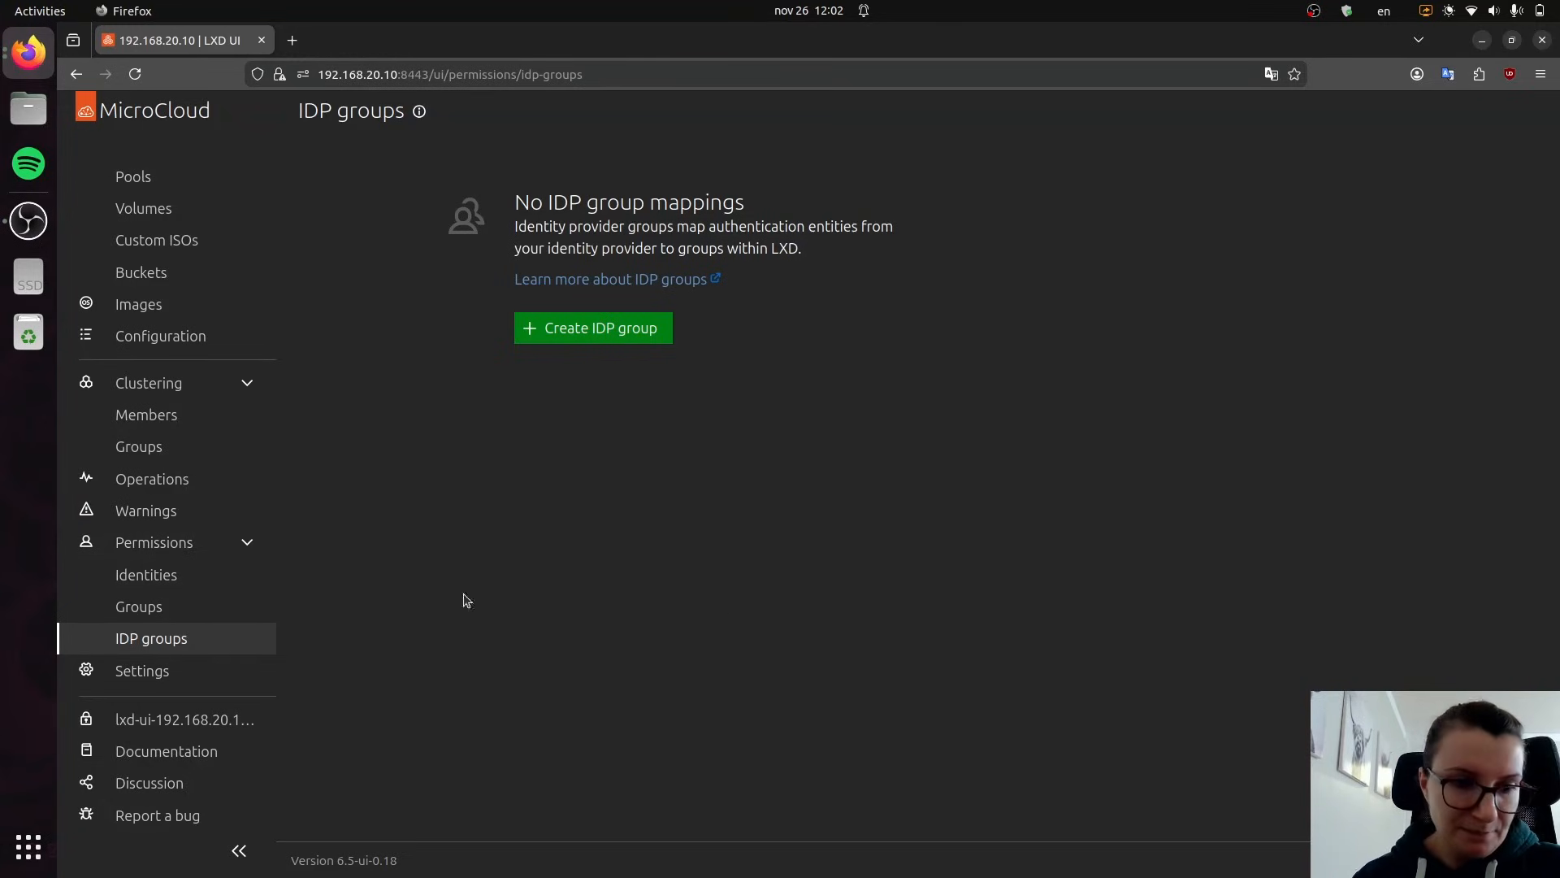
Step: Review the server settings from the acme and cluster keys through to the oidc and user keys
{"action": "left_click", "coordinate": [152, 671]}
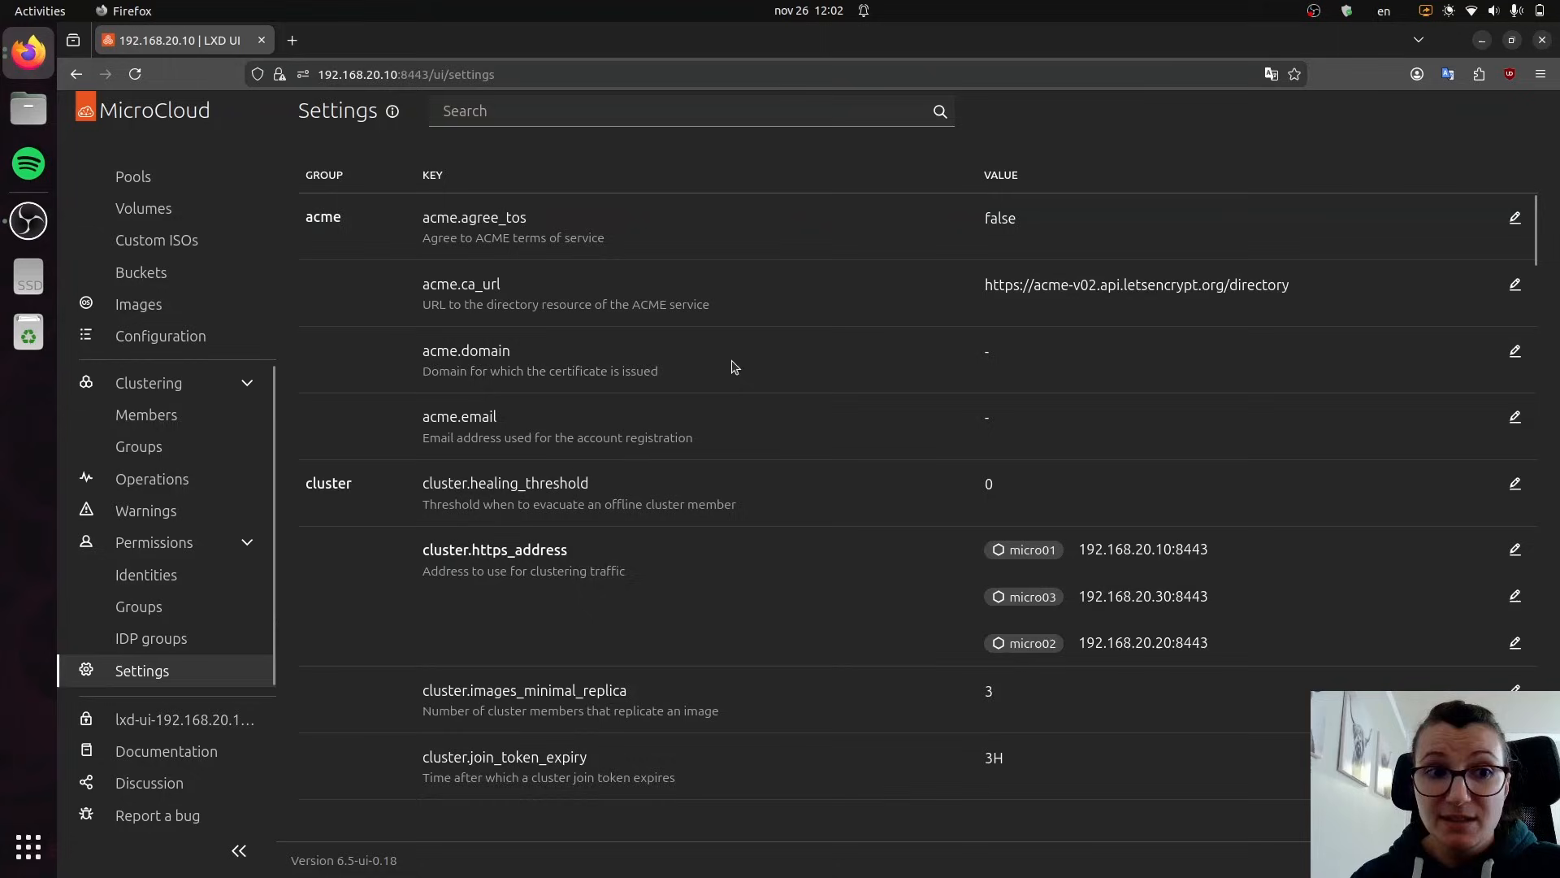
{"action": "scroll", "coordinate": [858, 565], "scroll_direction": "down", "scroll_amount": 4}
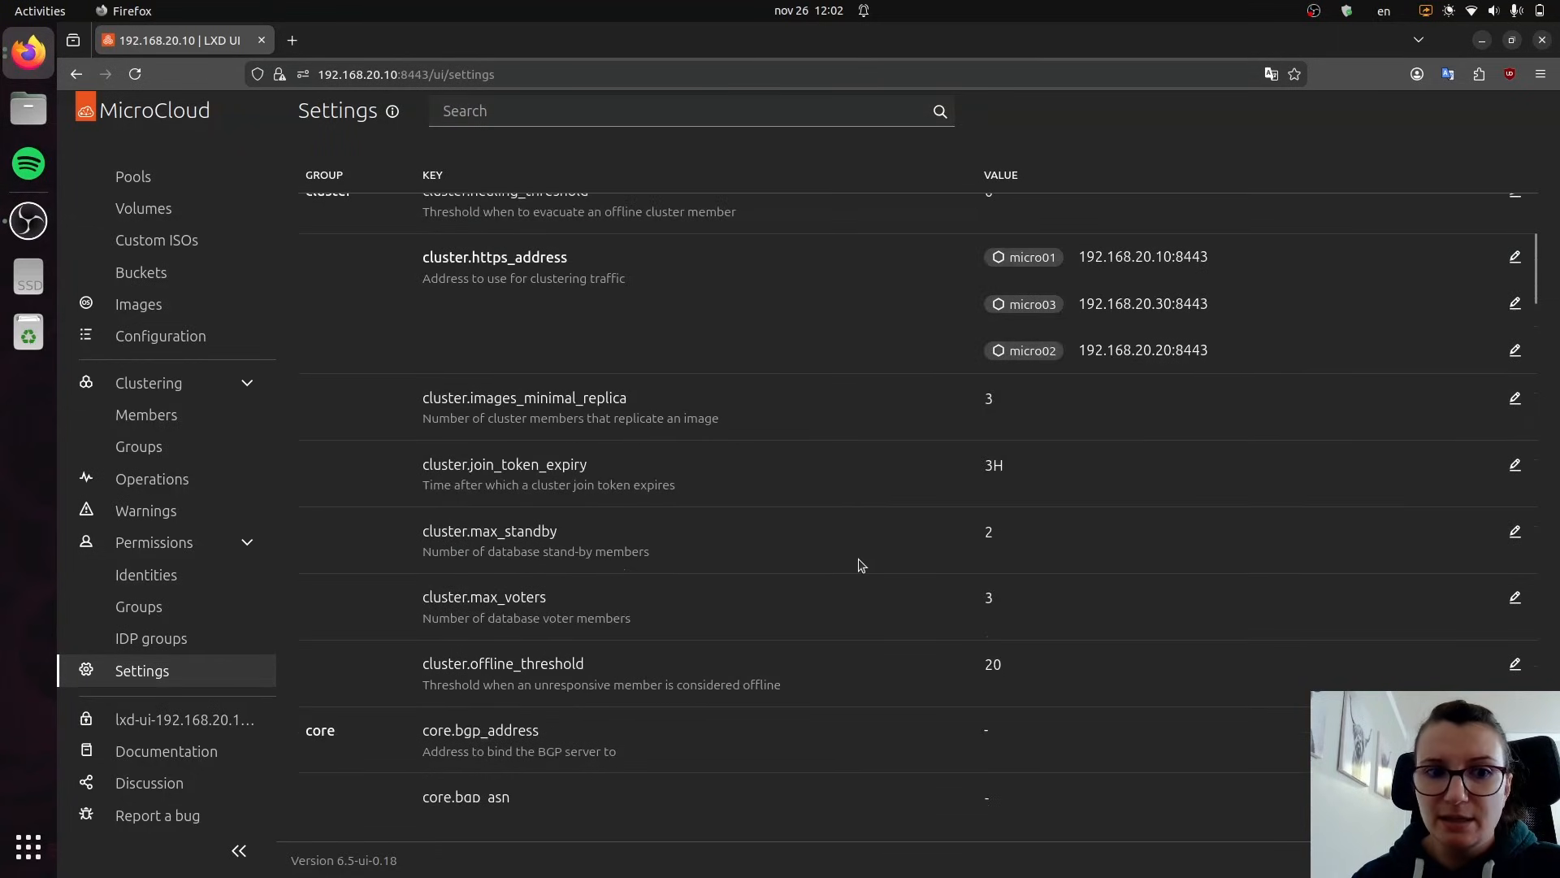
{"action": "scroll", "coordinate": [707, 585], "scroll_direction": "down", "scroll_amount": 6}
{"action": "scroll", "coordinate": [707, 592], "scroll_direction": "down", "scroll_amount": 20}
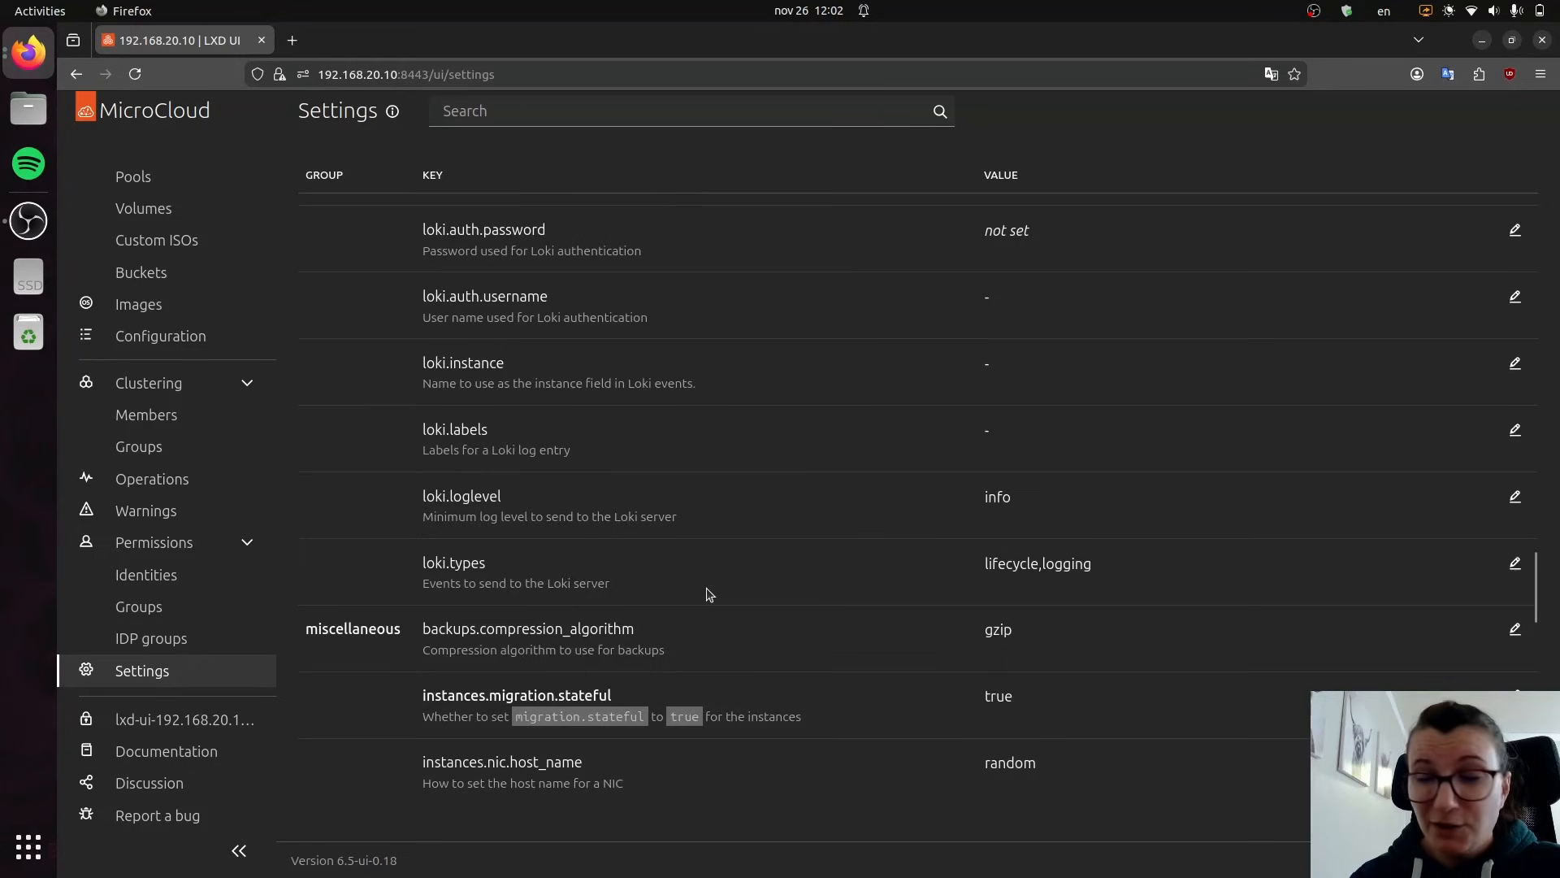
{"action": "scroll", "coordinate": [709, 594], "scroll_direction": "down", "scroll_amount": 15}
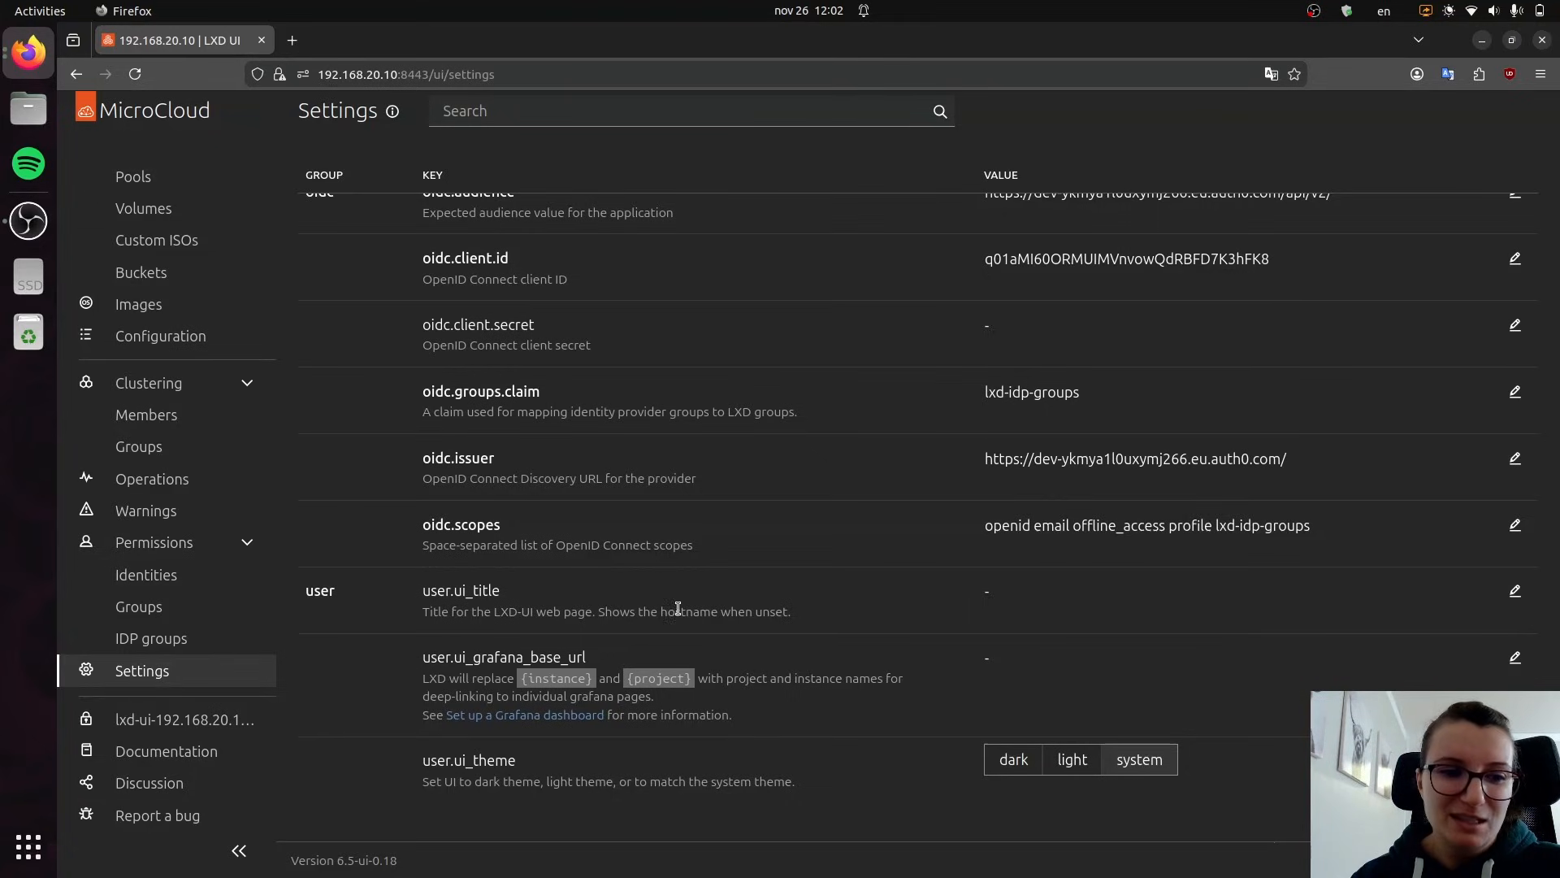
{"action": "scroll", "coordinate": [1260, 600], "scroll_direction": "up", "scroll_amount": 15}
Step: Open the graphic console of the tight-raptor VM and complete the Ubuntu 25.10 welcome setup, keeping system data sharing enabled
{"action": "scroll", "coordinate": [123, 234], "scroll_direction": "up", "scroll_amount": 4}
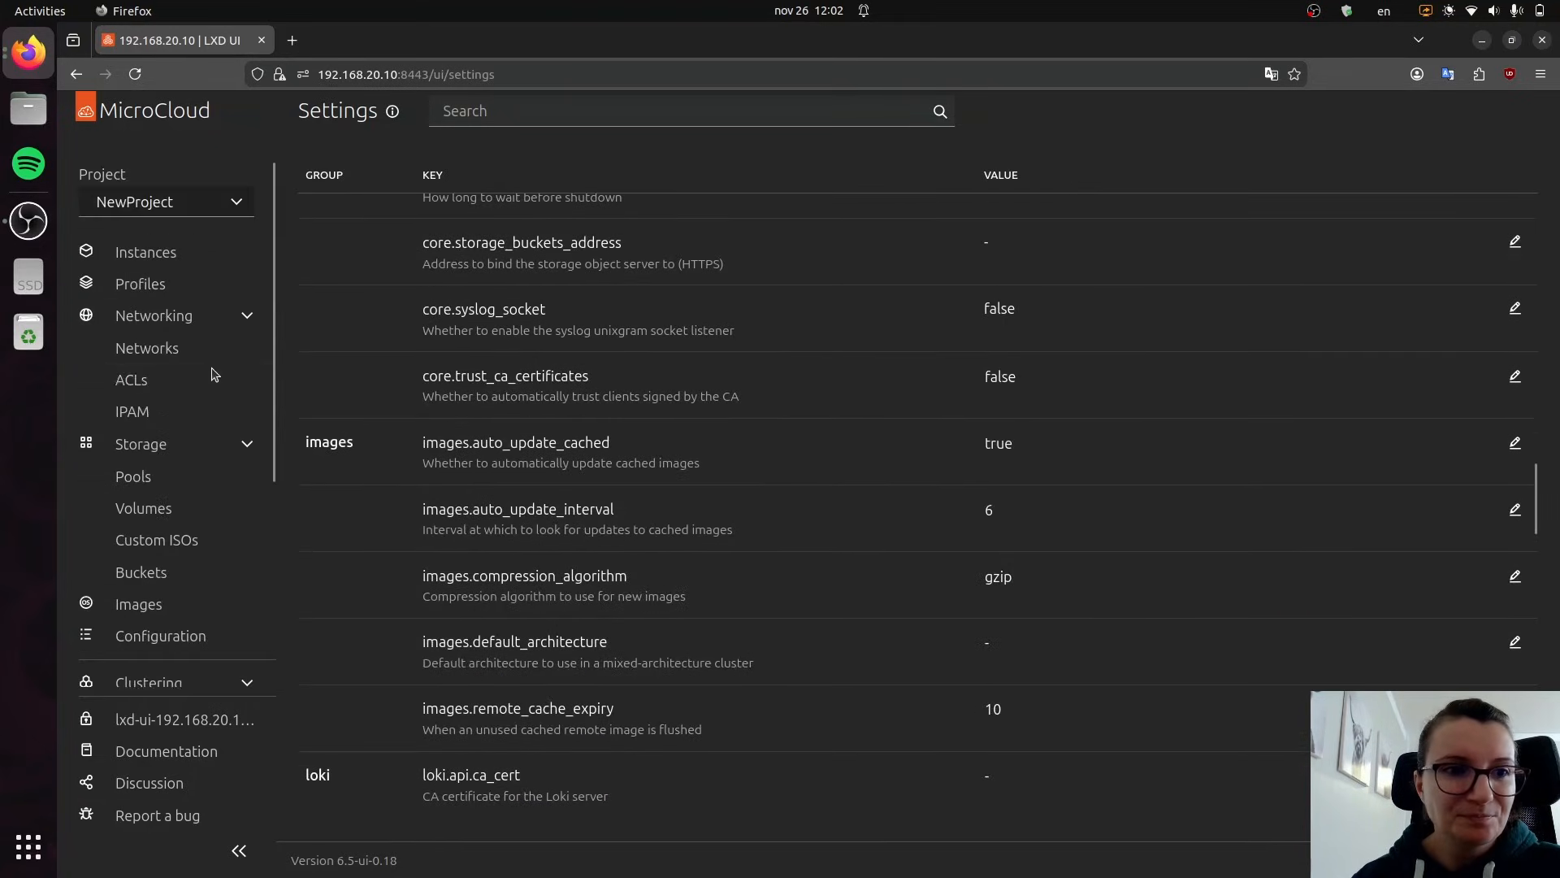
{"action": "left_click", "coordinate": [152, 254]}
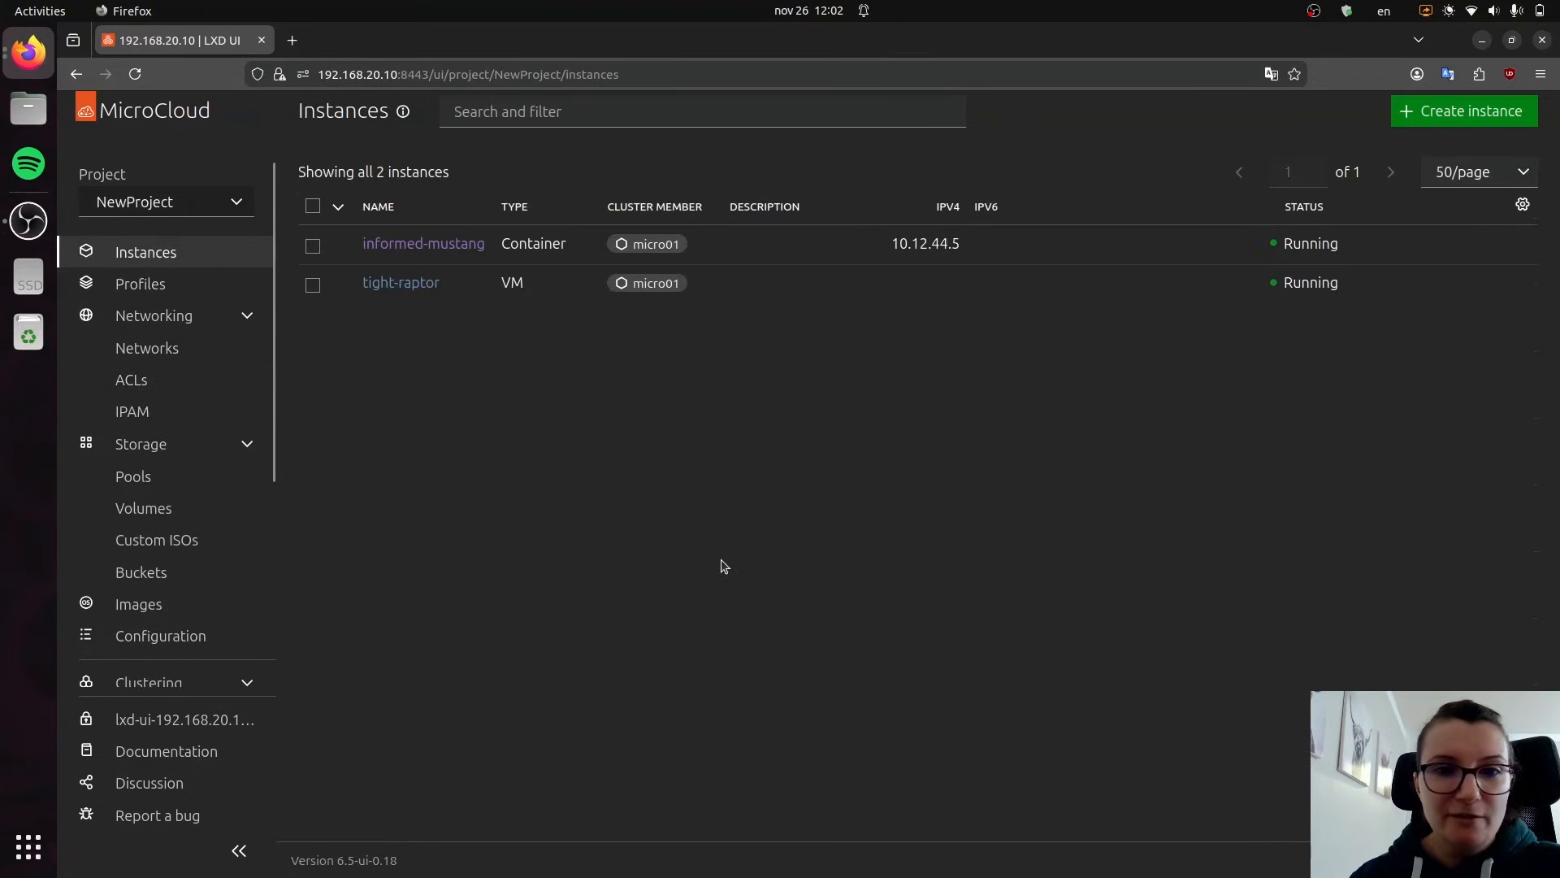
{"action": "left_click", "coordinate": [404, 284]}
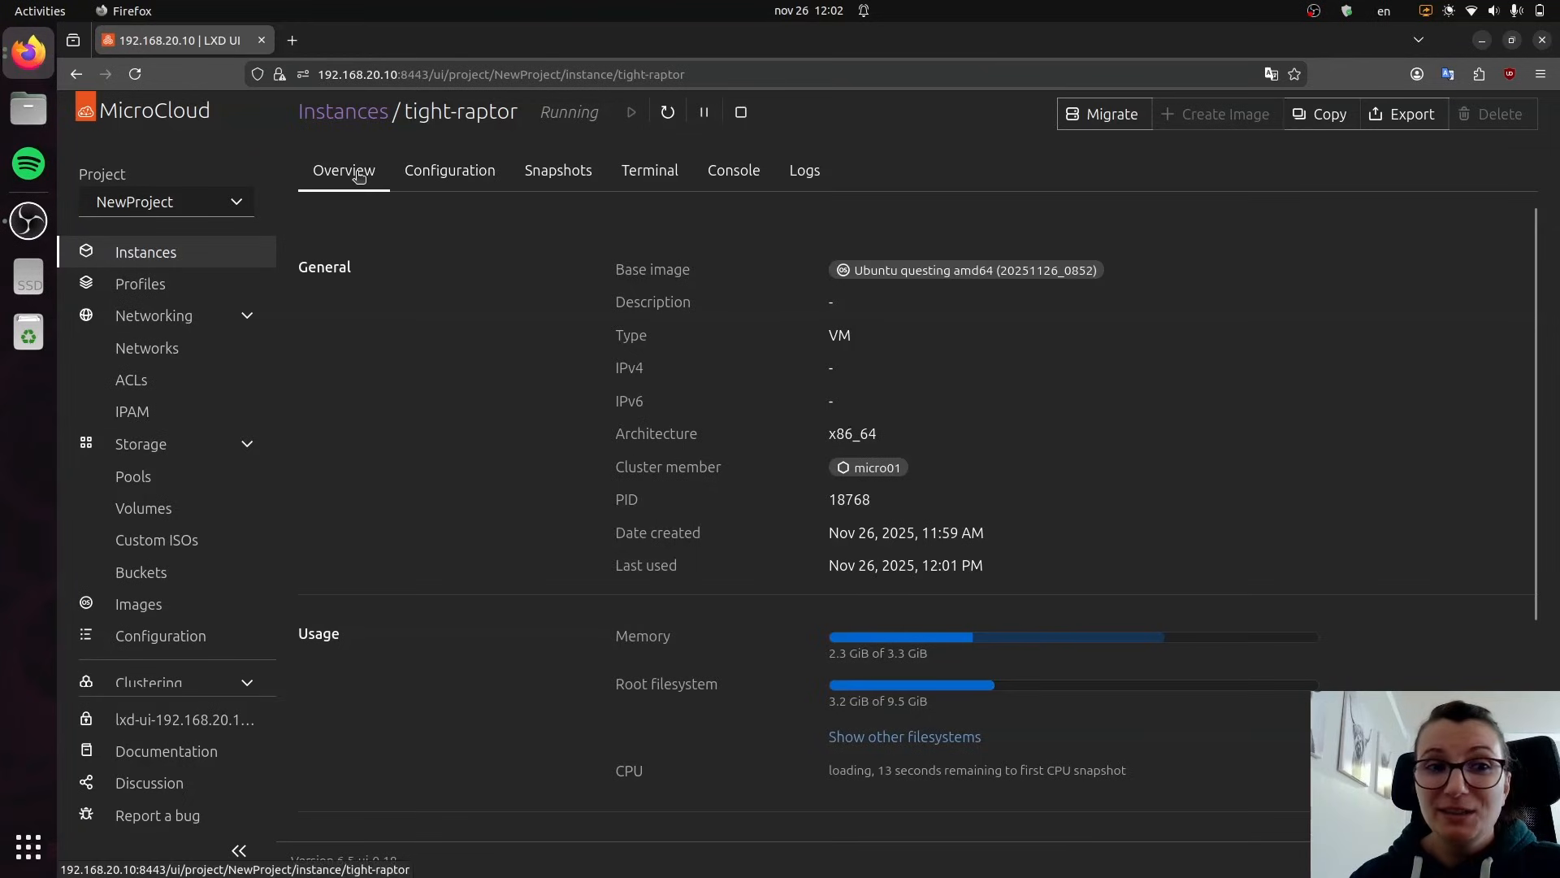
{"action": "left_click", "coordinate": [733, 180]}
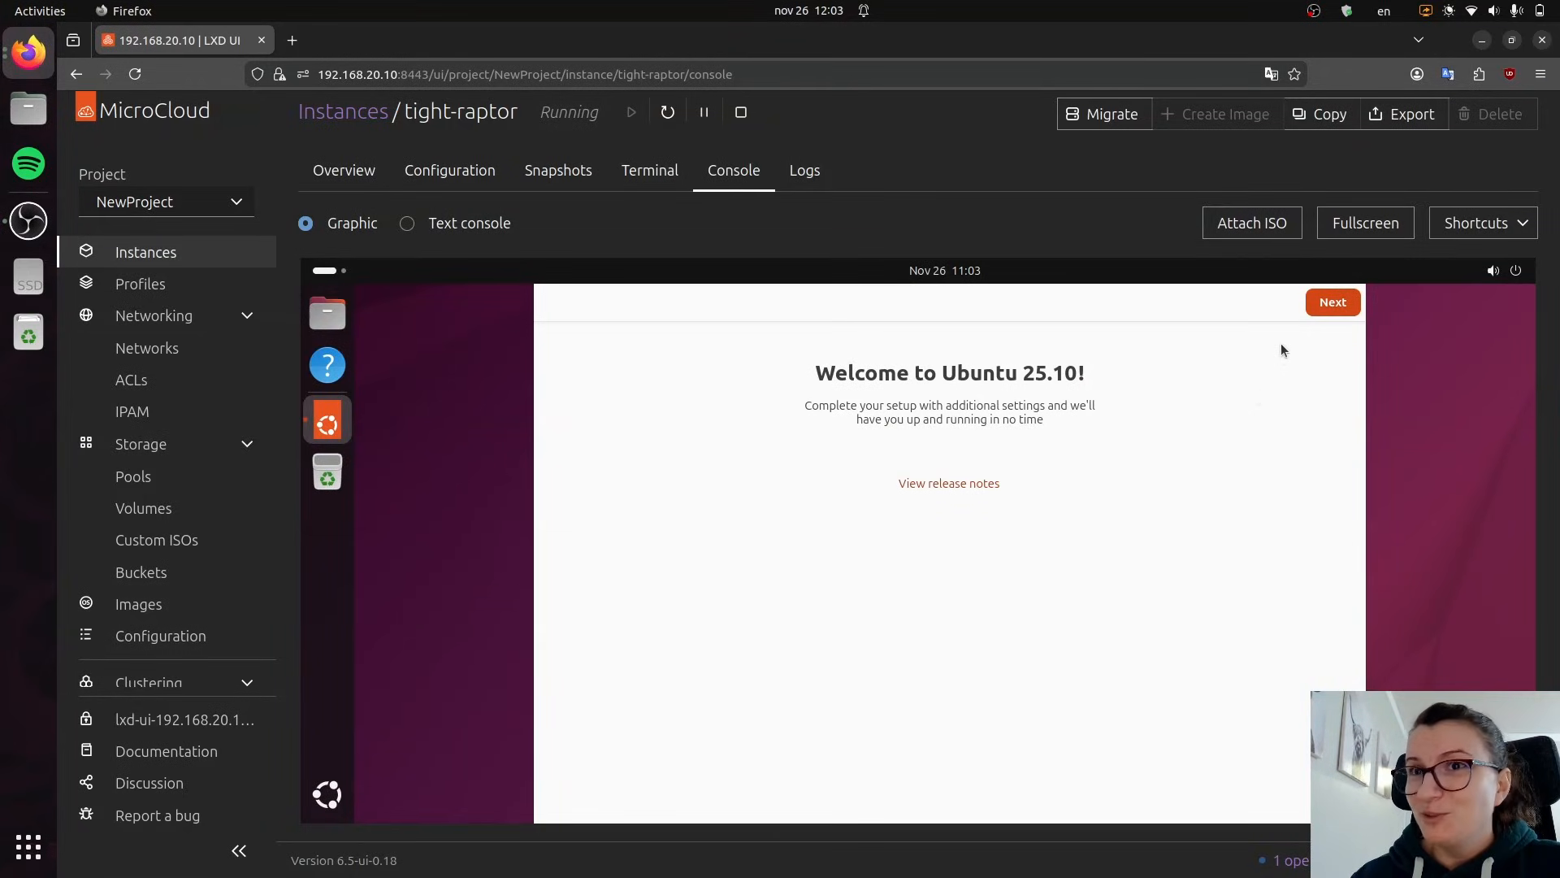
{"action": "left_click", "coordinate": [1330, 307]}
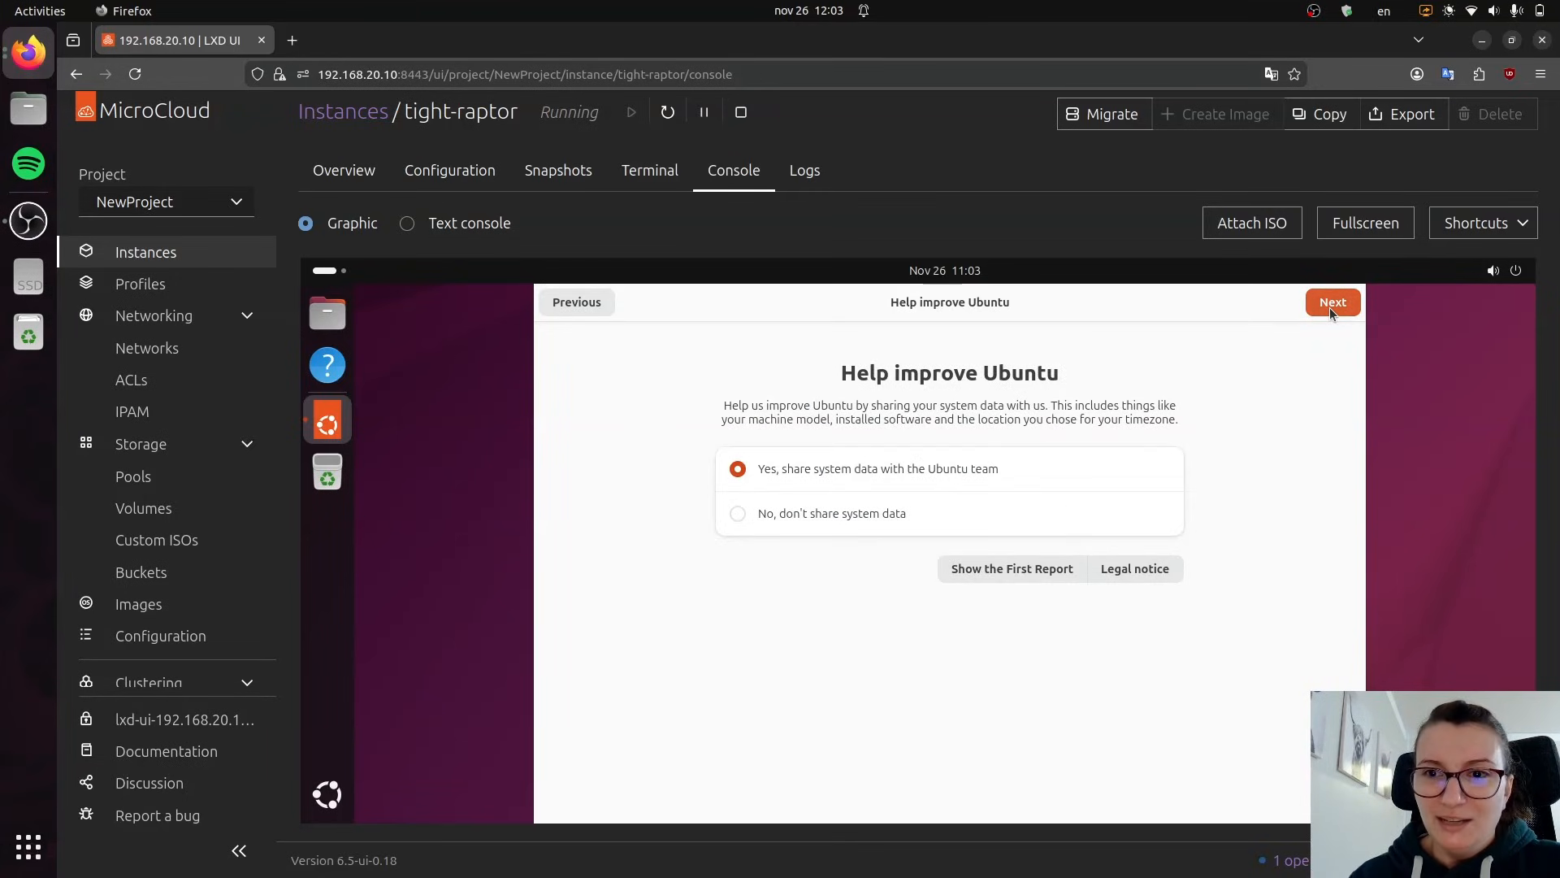
{"action": "left_click", "coordinate": [1330, 308]}
{"action": "left_click", "coordinate": [1330, 307]}
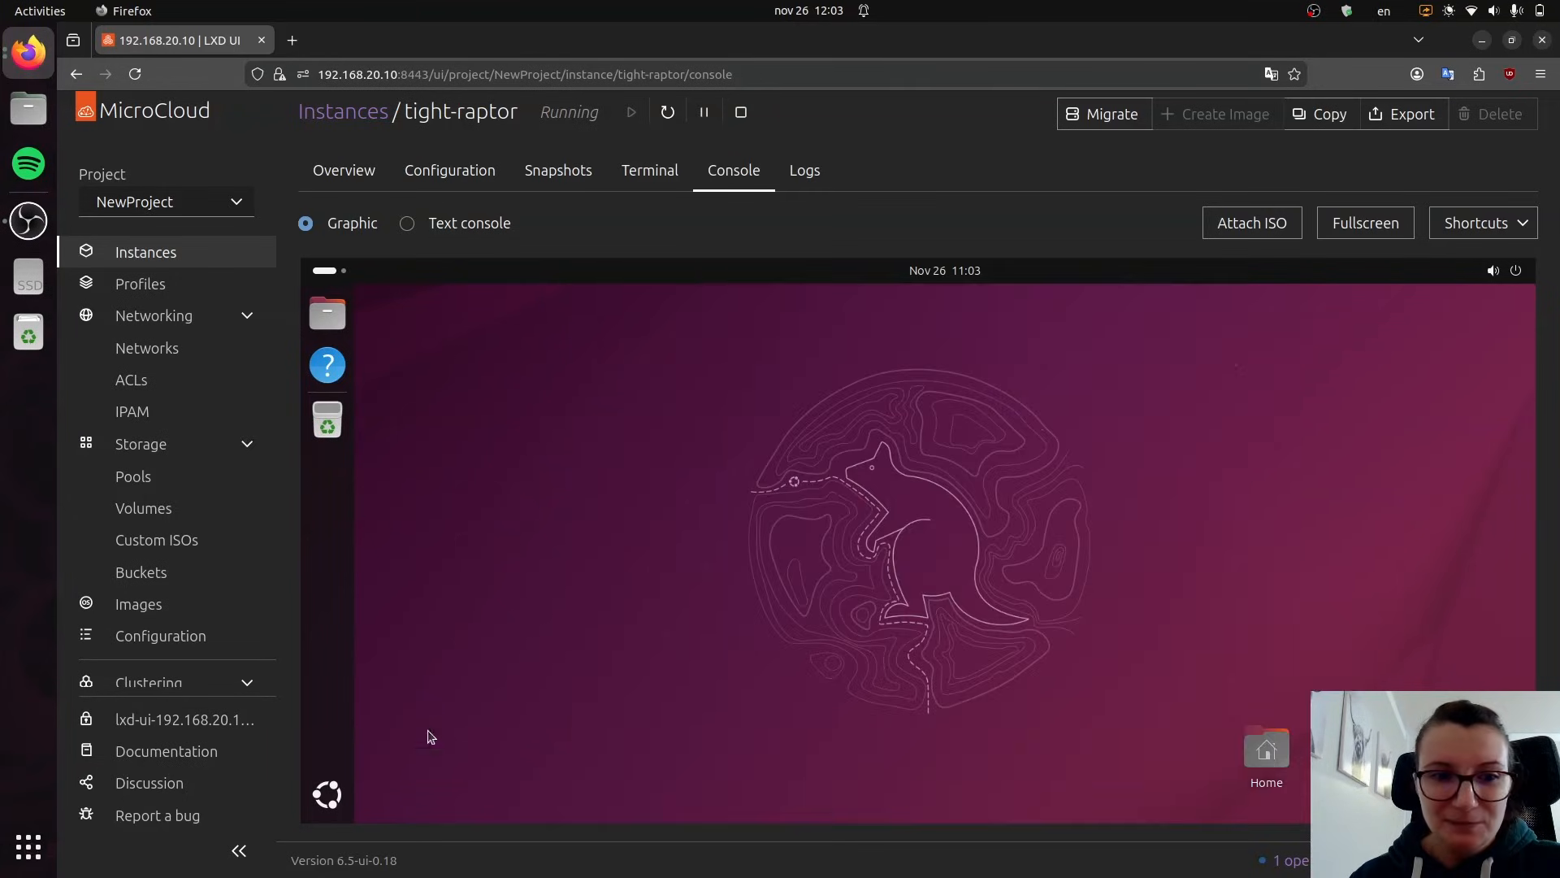
Step: View the applications available on the VM's Ubuntu desktop and return to NewProject's instances list
{"action": "left_click", "coordinate": [325, 795]}
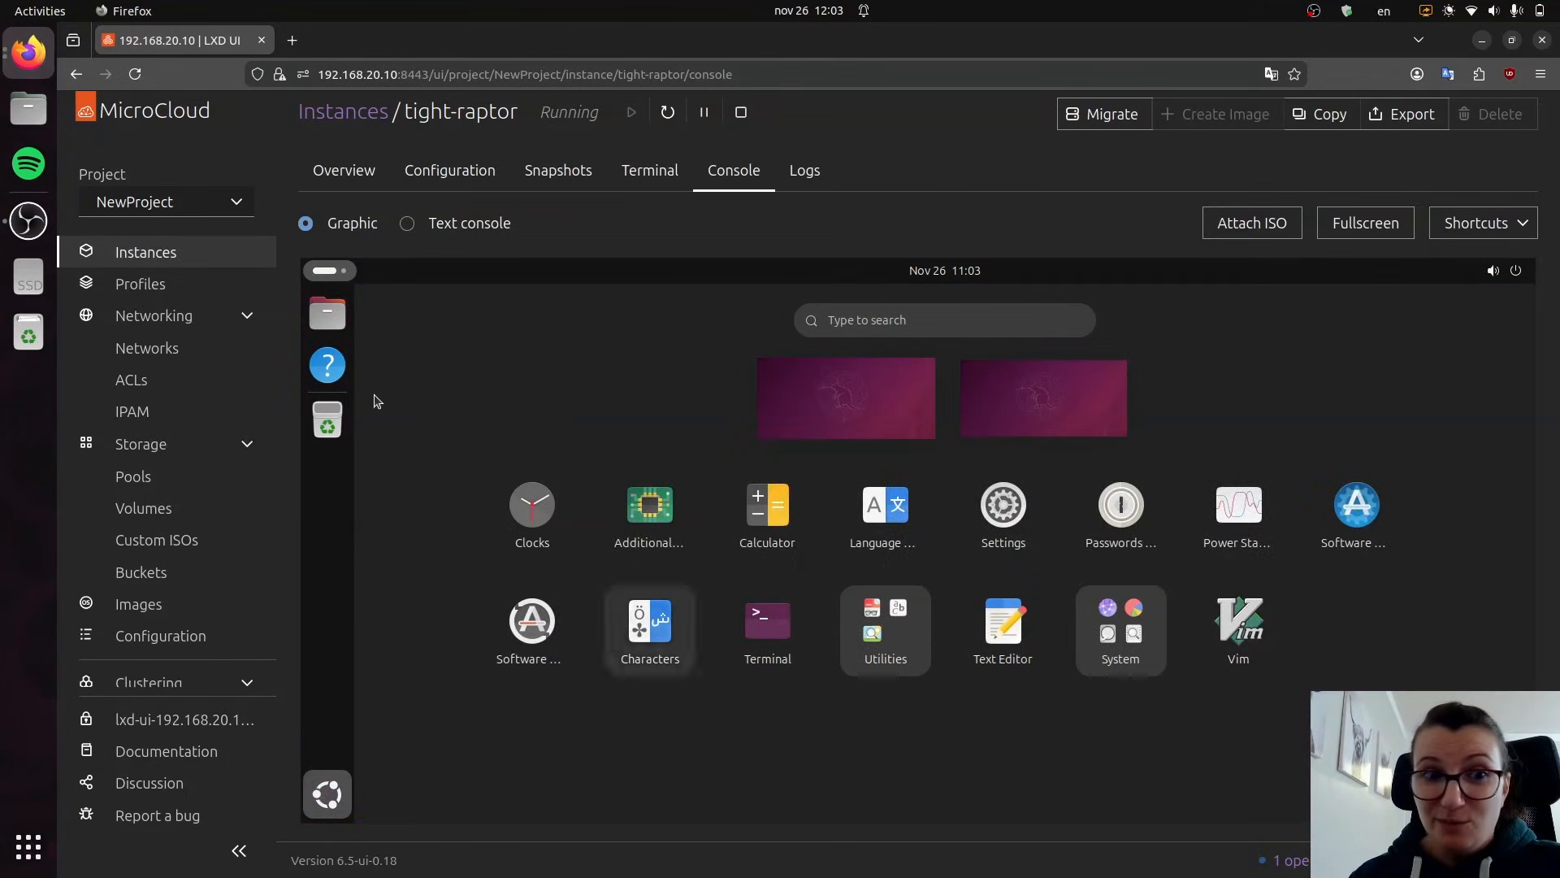
{"action": "left_click", "coordinate": [329, 797]}
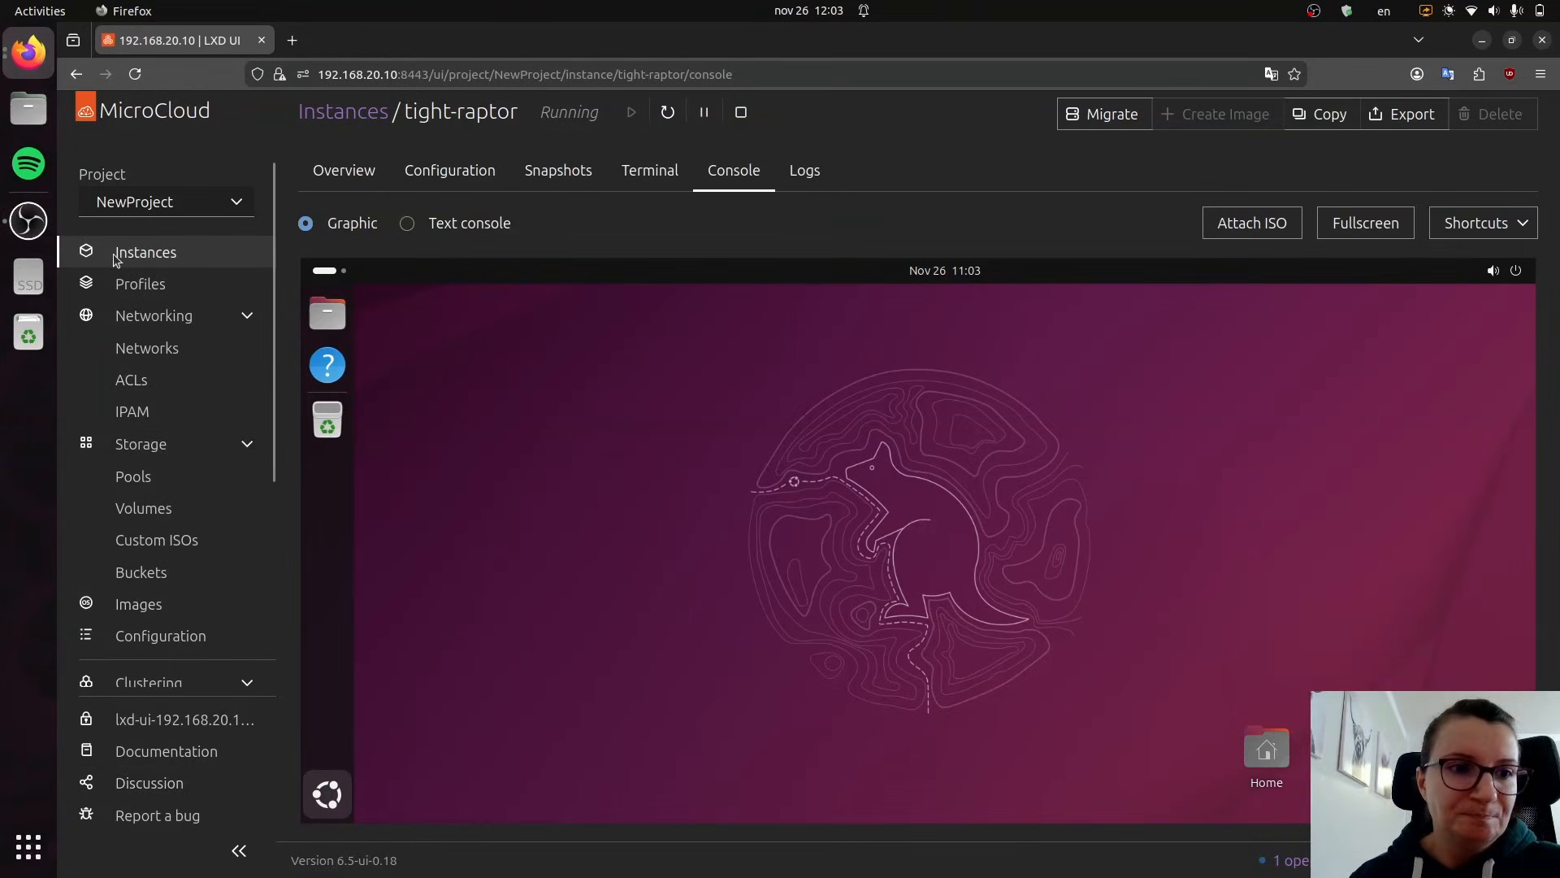
{"action": "left_click", "coordinate": [156, 252]}
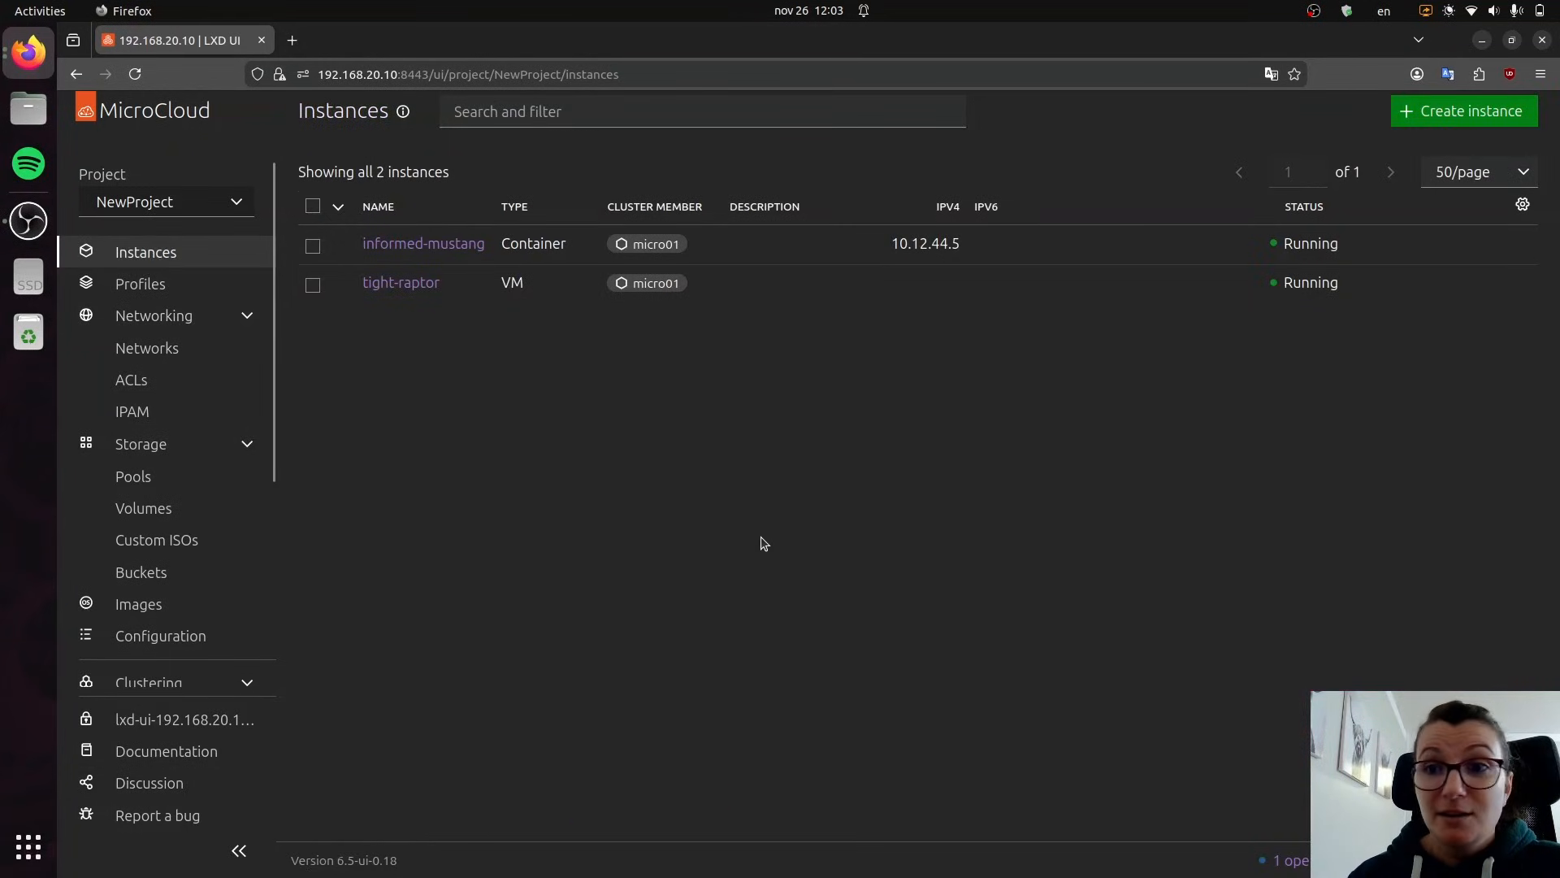